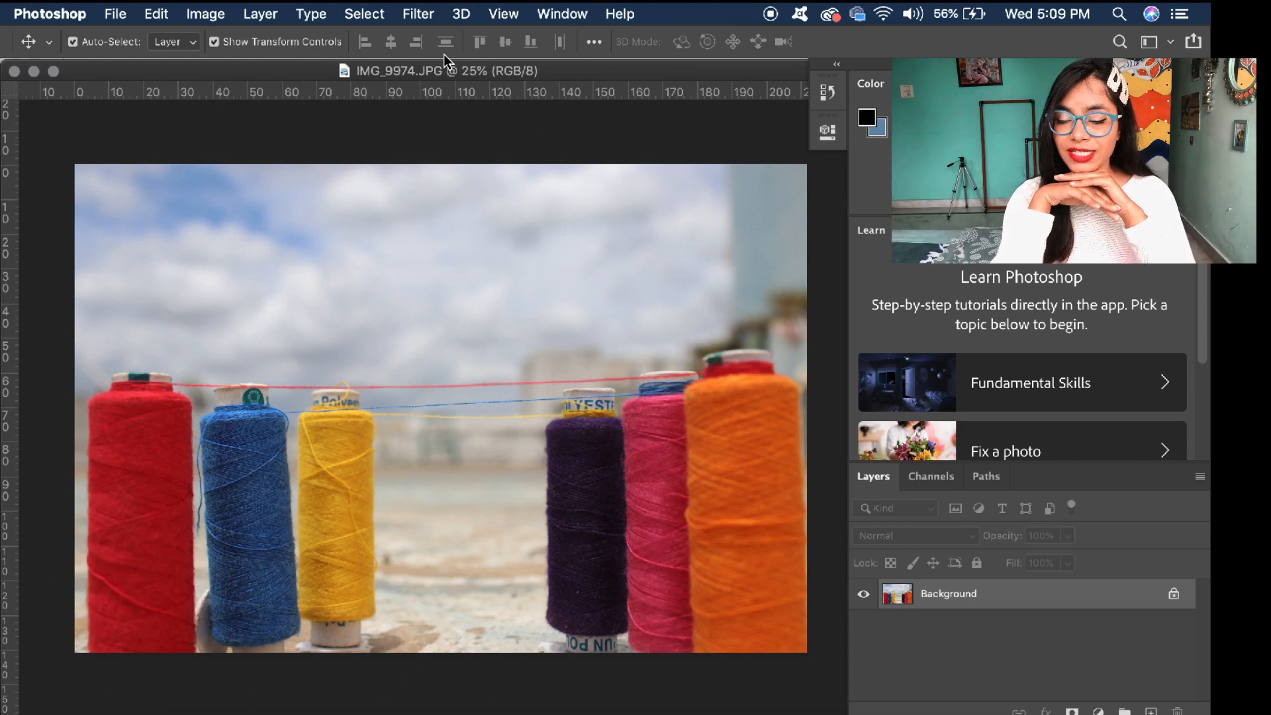
Open the thread spool photo in the Camera Raw filter and set the Color Mixer hues to Reds -2, Oranges +21 and Yellows +33
{"action": "left_click", "coordinate": [419, 15]}
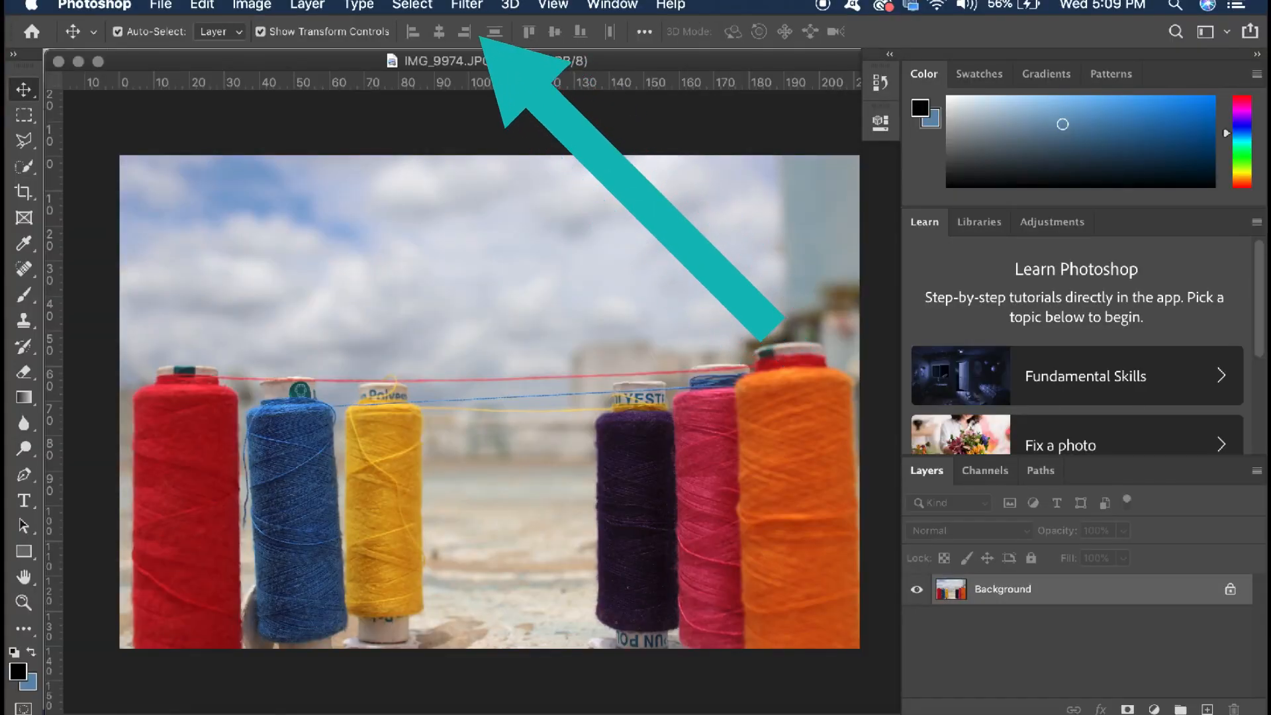
{"action": "left_click", "coordinate": [467, 7]}
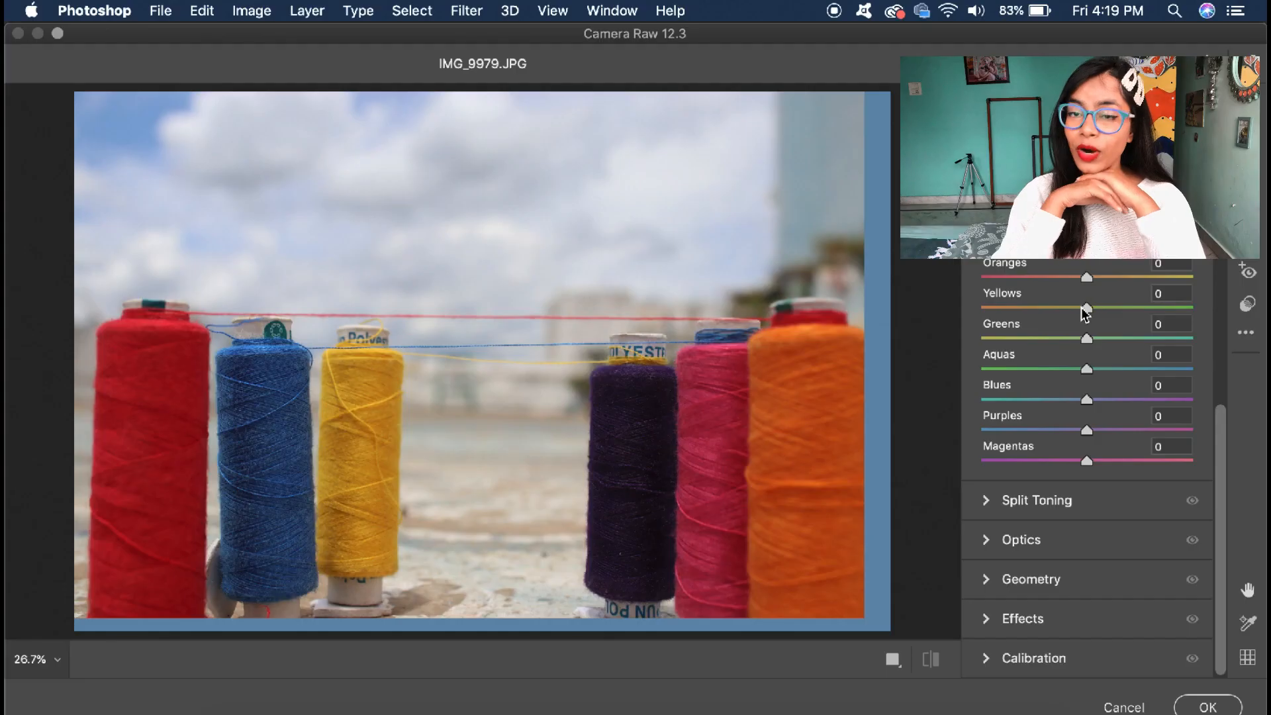
{"action": "scroll", "coordinate": [1073, 431], "scroll_direction": "up", "scroll_amount": 10}
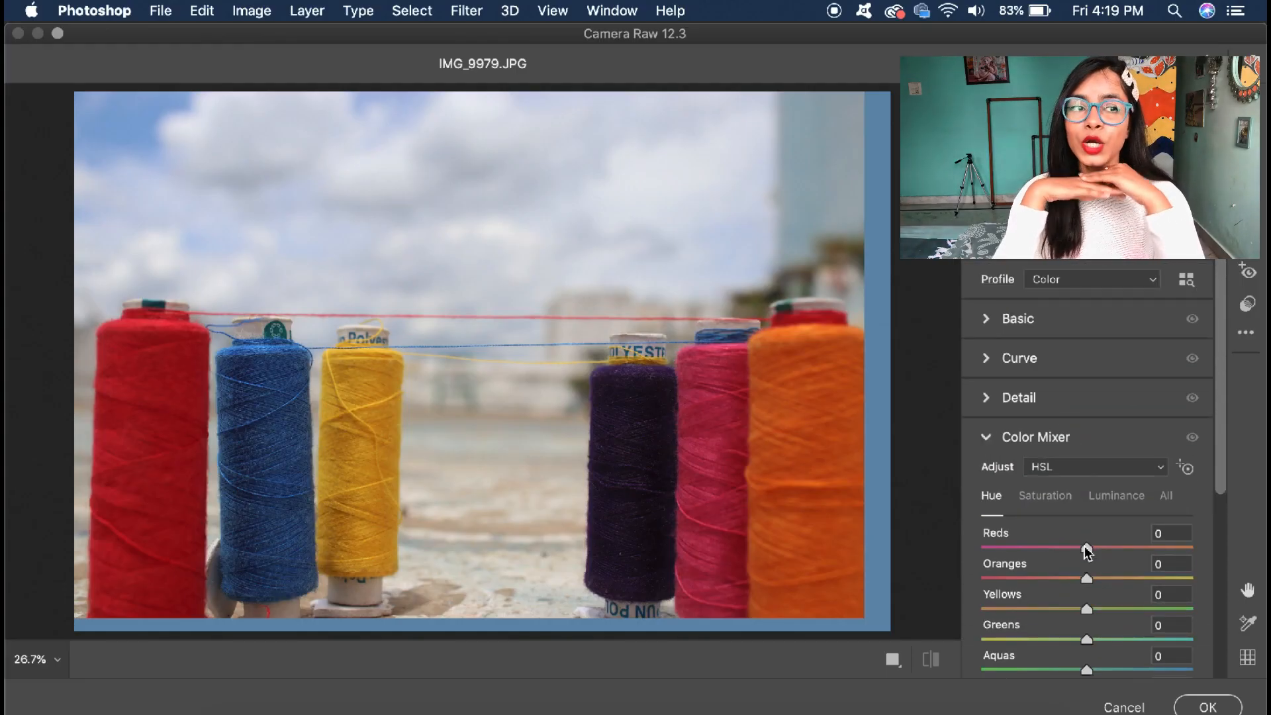
{"action": "mouse_move", "coordinate": [1086, 550]}
{"action": "left_mouse_down"}
{"action": "mouse_move", "coordinate": [1039, 550]}
{"action": "mouse_move", "coordinate": [1192, 546]}
{"action": "mouse_move", "coordinate": [1073, 549]}
{"action": "mouse_move", "coordinate": [1086, 550]}
{"action": "left_mouse_up"}
{"action": "scroll", "coordinate": [1106, 570], "scroll_direction": "down", "scroll_amount": 3}
{"action": "left_click_drag", "start_coordinate": [1086, 494], "coordinate": [1134, 509]}
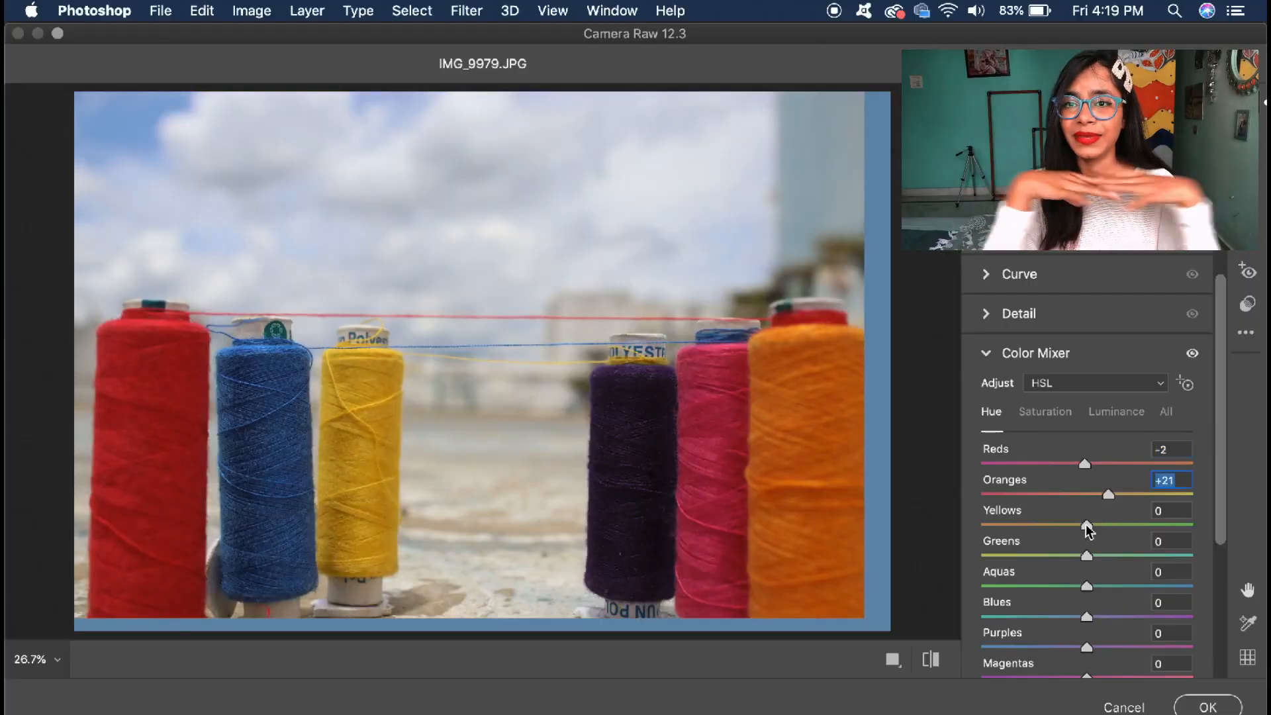
{"action": "left_click_drag", "start_coordinate": [1086, 528], "coordinate": [1152, 536]}
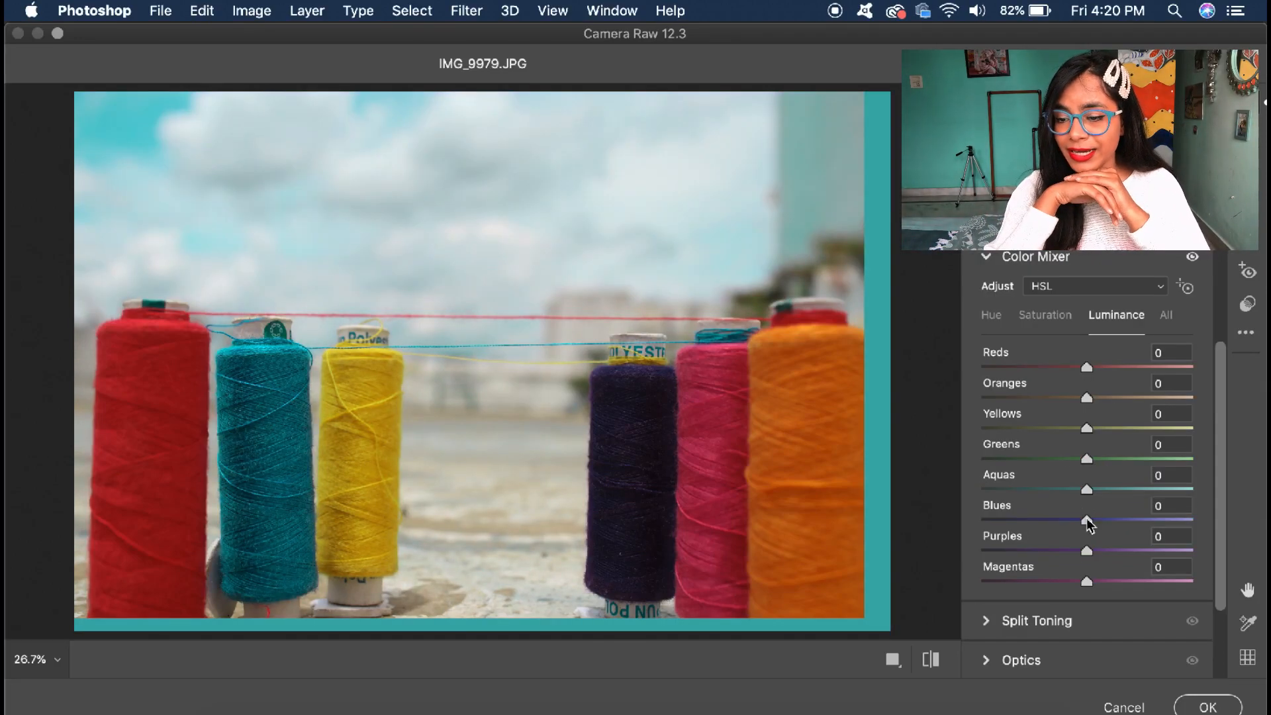
Raise the Blues luminance in the Color Mixer and set the Purples hue to +15
{"action": "left_click_drag", "start_coordinate": [1086, 520], "coordinate": [1152, 551]}
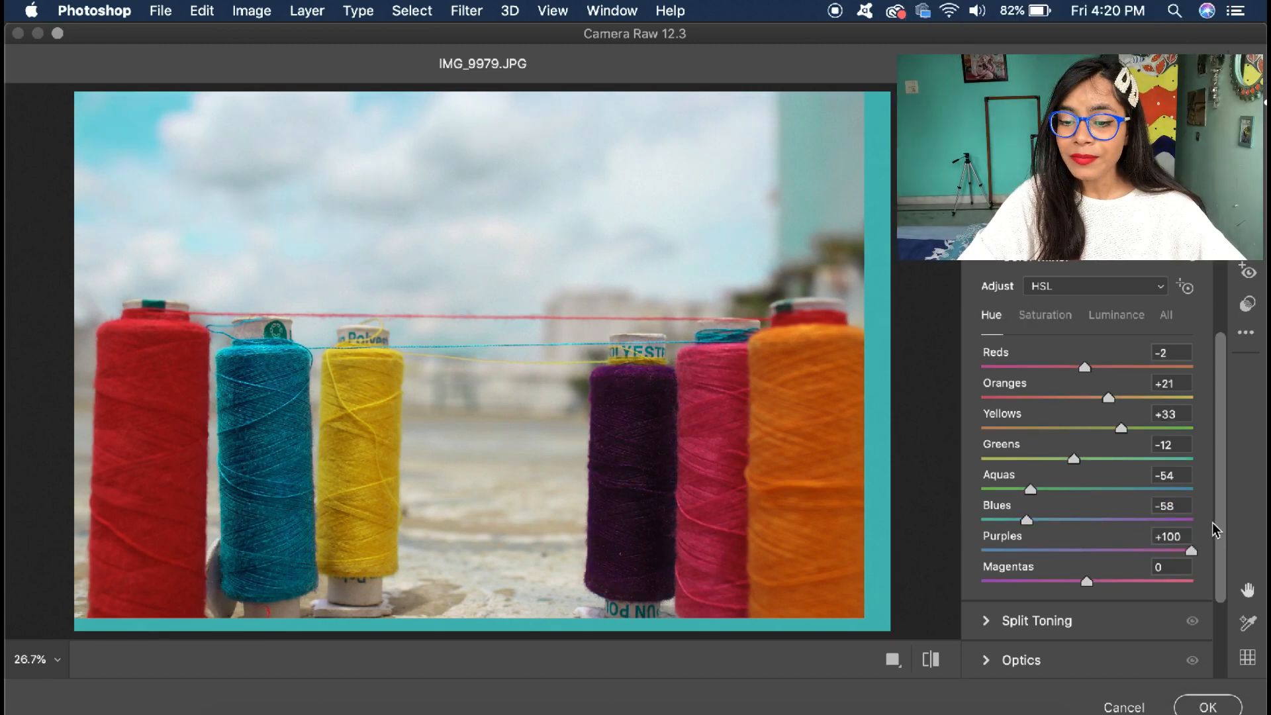
{"action": "left_click_drag", "start_coordinate": [1215, 530], "coordinate": [1105, 533]}
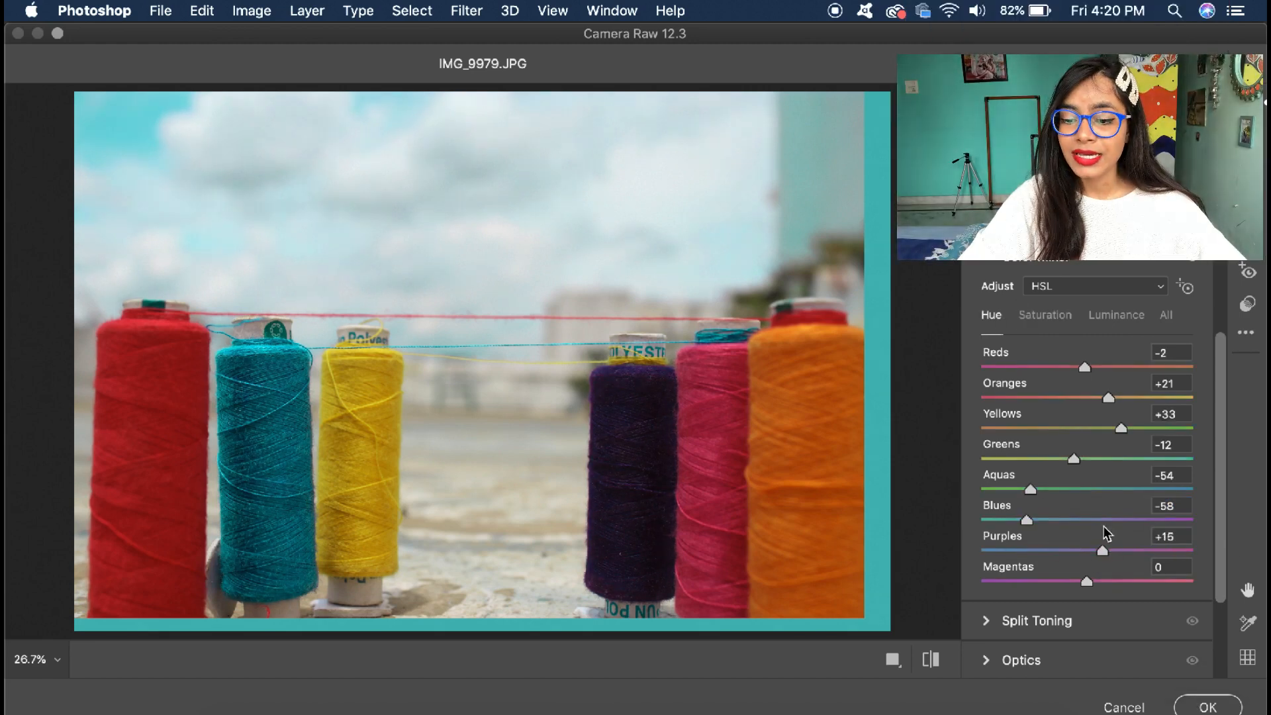
{"action": "scroll", "coordinate": [1135, 567], "scroll_direction": "down", "scroll_amount": 4}
Set Clarity to +25 and Vibrance to +24 in the Basic adjustments
{"action": "scroll", "coordinate": [1126, 529], "scroll_direction": "up", "scroll_amount": 9}
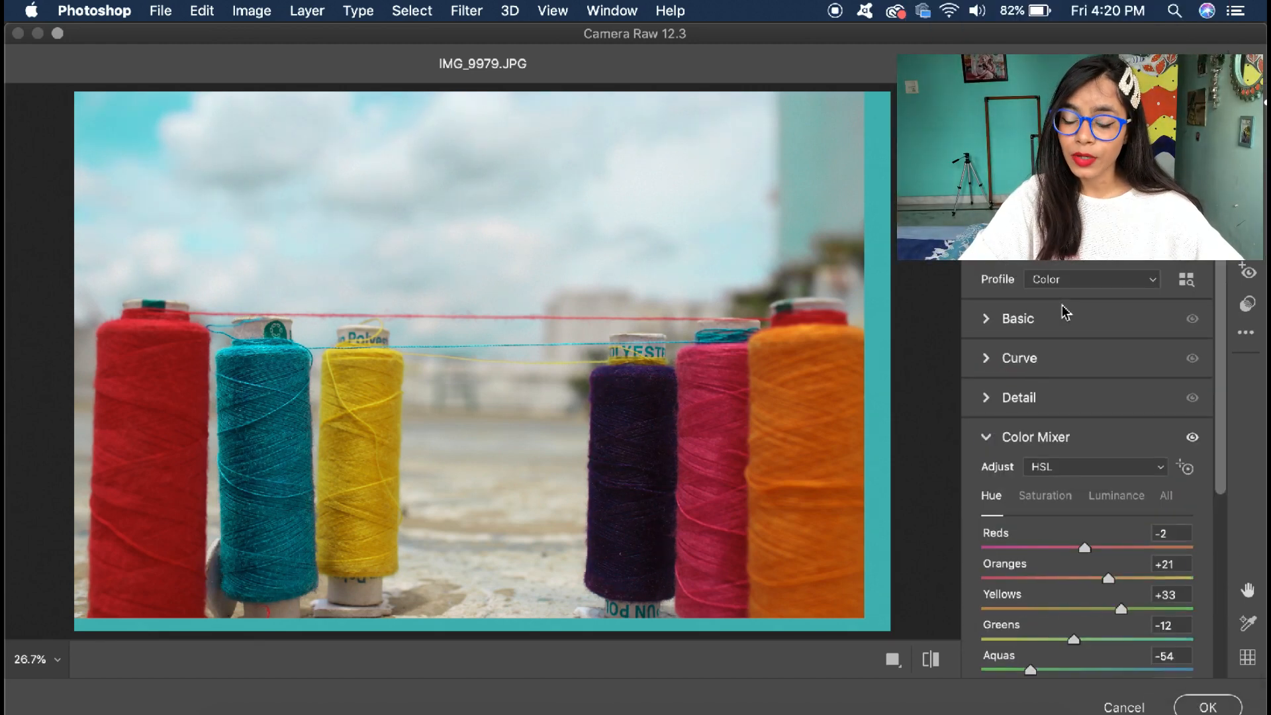
{"action": "left_click", "coordinate": [1063, 315]}
{"action": "scroll", "coordinate": [1057, 489], "scroll_direction": "down", "scroll_amount": 5}
{"action": "left_click_drag", "start_coordinate": [1086, 558], "coordinate": [1114, 557]}
{"action": "scroll", "coordinate": [1113, 557], "scroll_direction": "down", "scroll_amount": 4}
{"action": "left_click_drag", "start_coordinate": [1086, 516], "coordinate": [1112, 516]}
{"action": "scroll", "coordinate": [1086, 506], "scroll_direction": "up", "scroll_amount": 5}
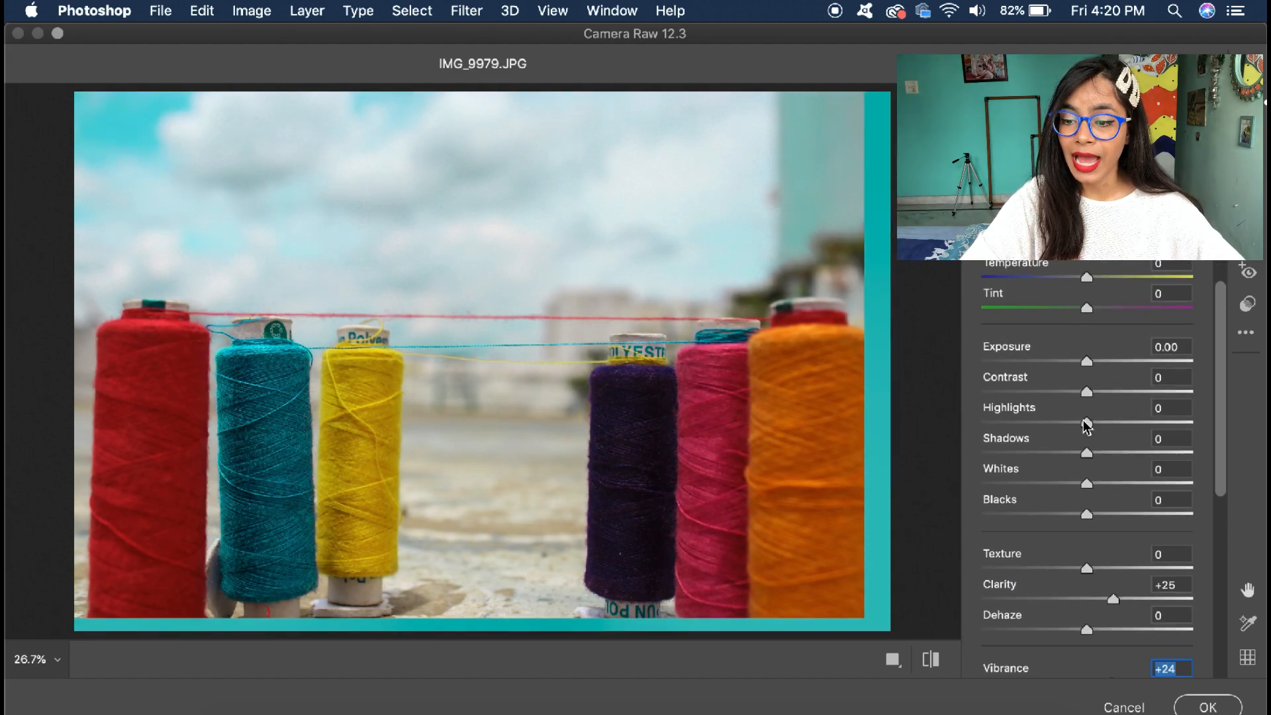
Set Highlights to -21, Shadows to +20, Contrast to +11 and Exposure to -0.05 in the Basic adjustments
{"action": "left_click_drag", "start_coordinate": [1086, 424], "coordinate": [1119, 456]}
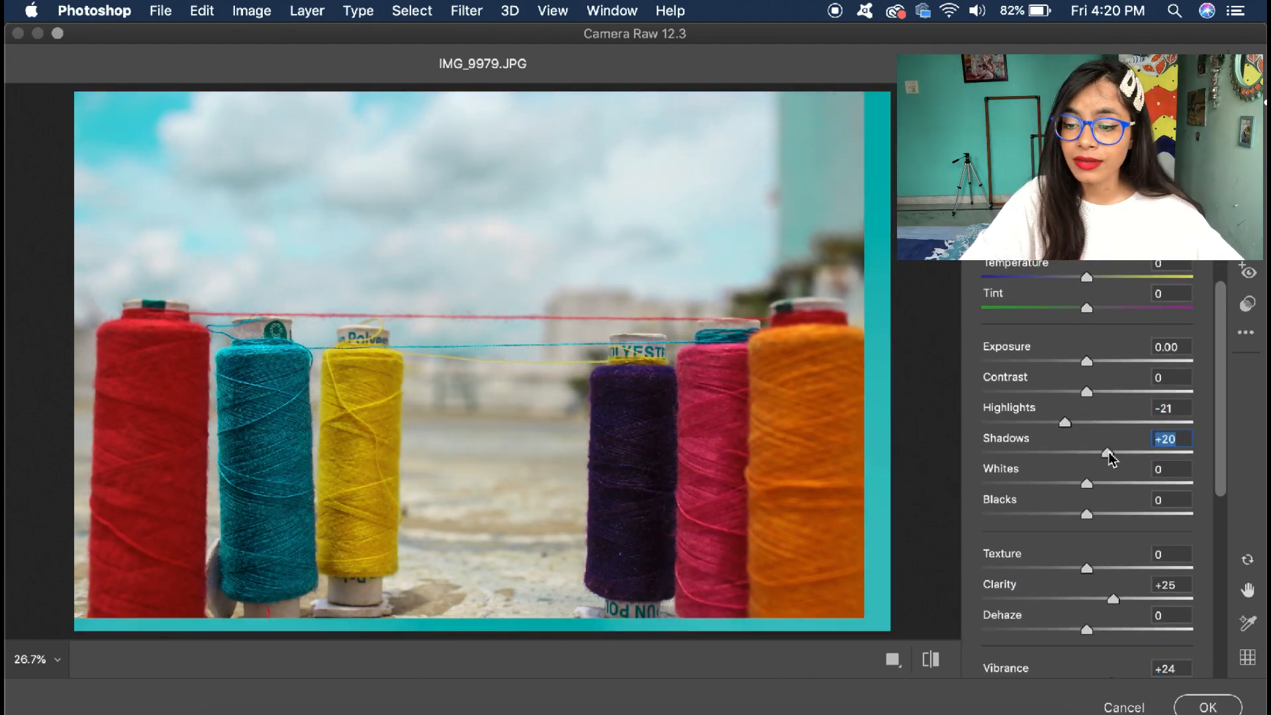
{"action": "left_click_drag", "start_coordinate": [1119, 395], "coordinate": [1100, 396]}
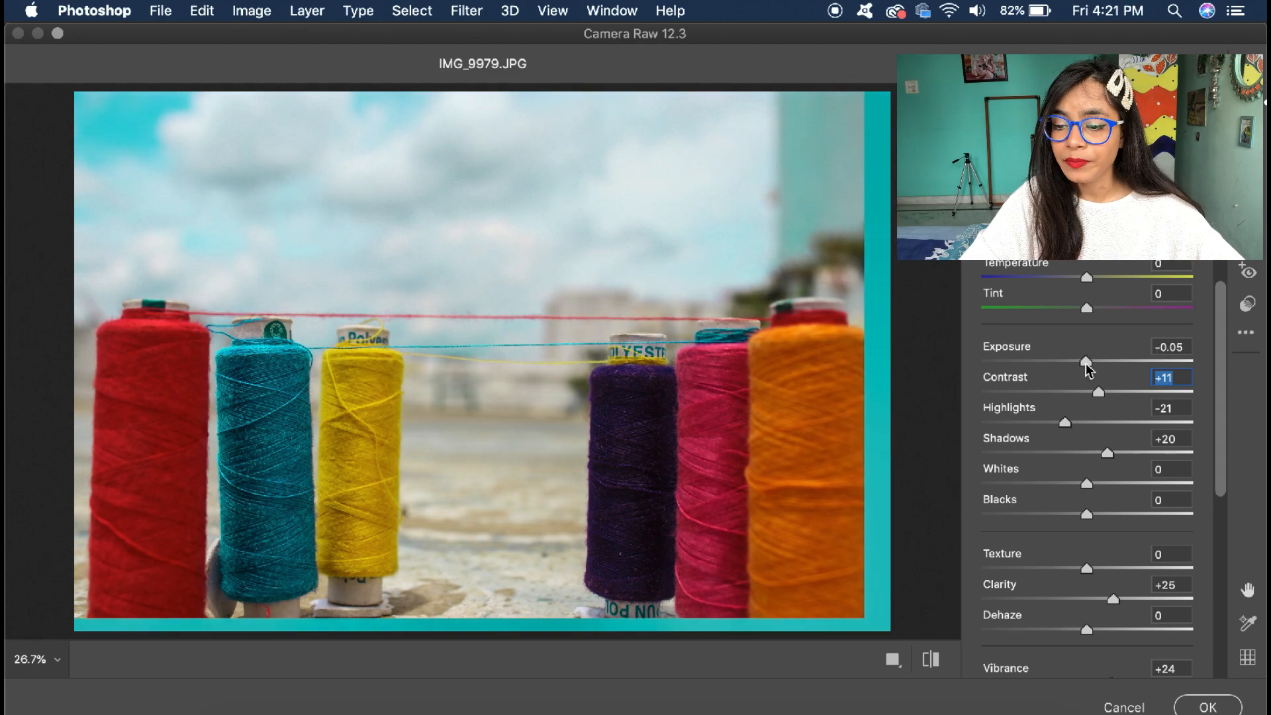
{"action": "scroll", "coordinate": [1088, 368], "scroll_direction": "up", "scroll_amount": 4}
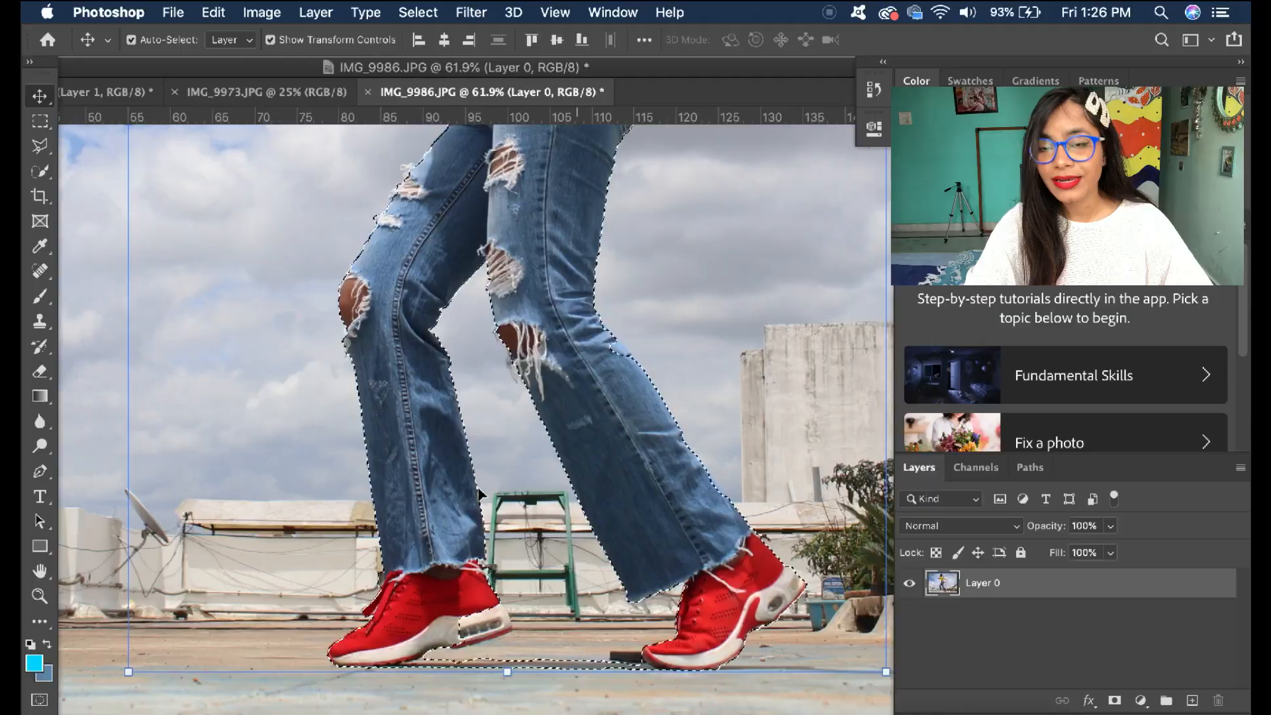
Add the missing heel and sole area of the lifted red shoe to the woman's selection with the Quick Selection tool
{"action": "scroll", "coordinate": [478, 493], "scroll_direction": "left", "scroll_amount": 2}
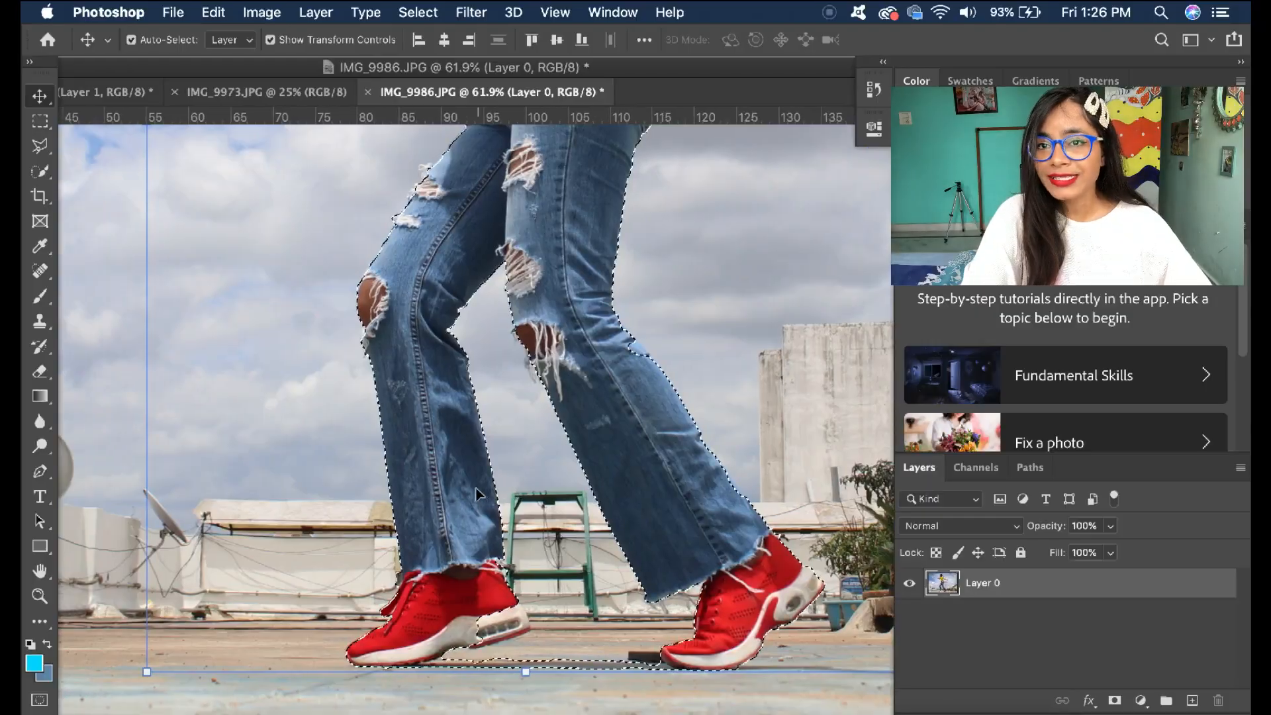
{"action": "left_click", "coordinate": [43, 173]}
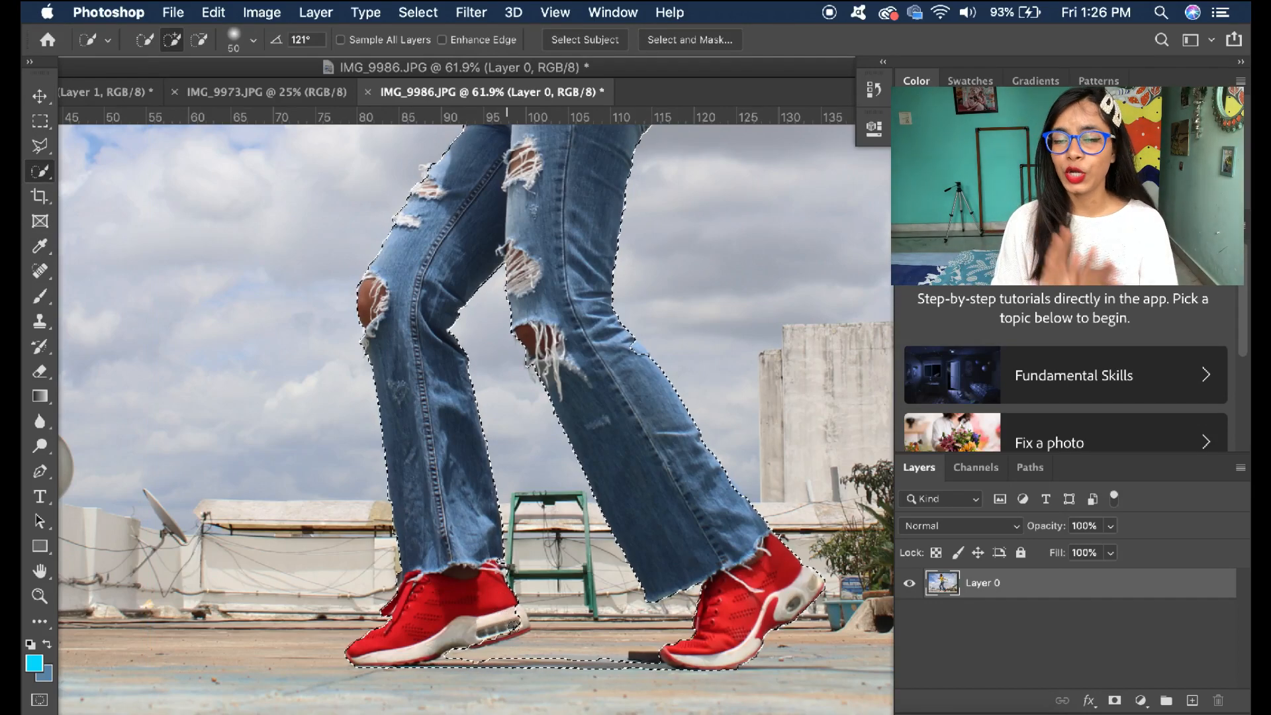
{"action": "left_click_drag", "start_coordinate": [502, 616], "coordinate": [524, 625]}
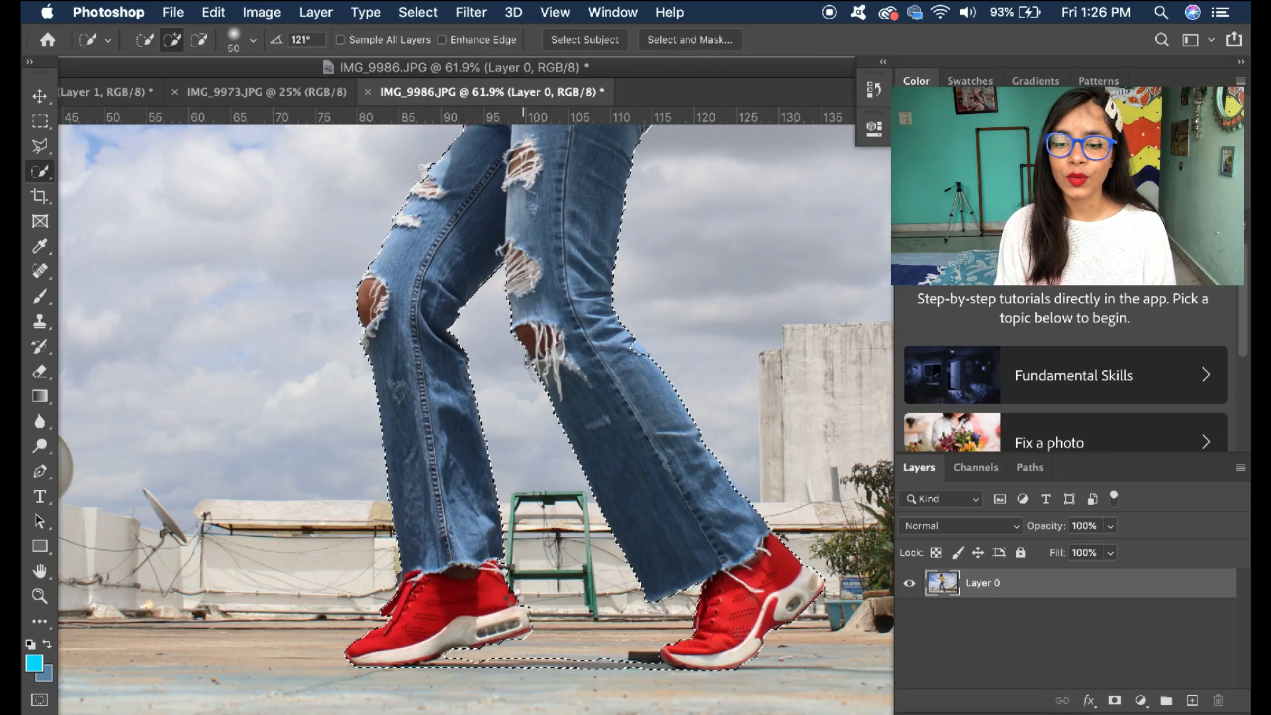
Check the selection around the whole figure and add a layer mask from it to hide the background
{"action": "scroll", "coordinate": [502, 589], "scroll_direction": "up", "scroll_amount": 1}
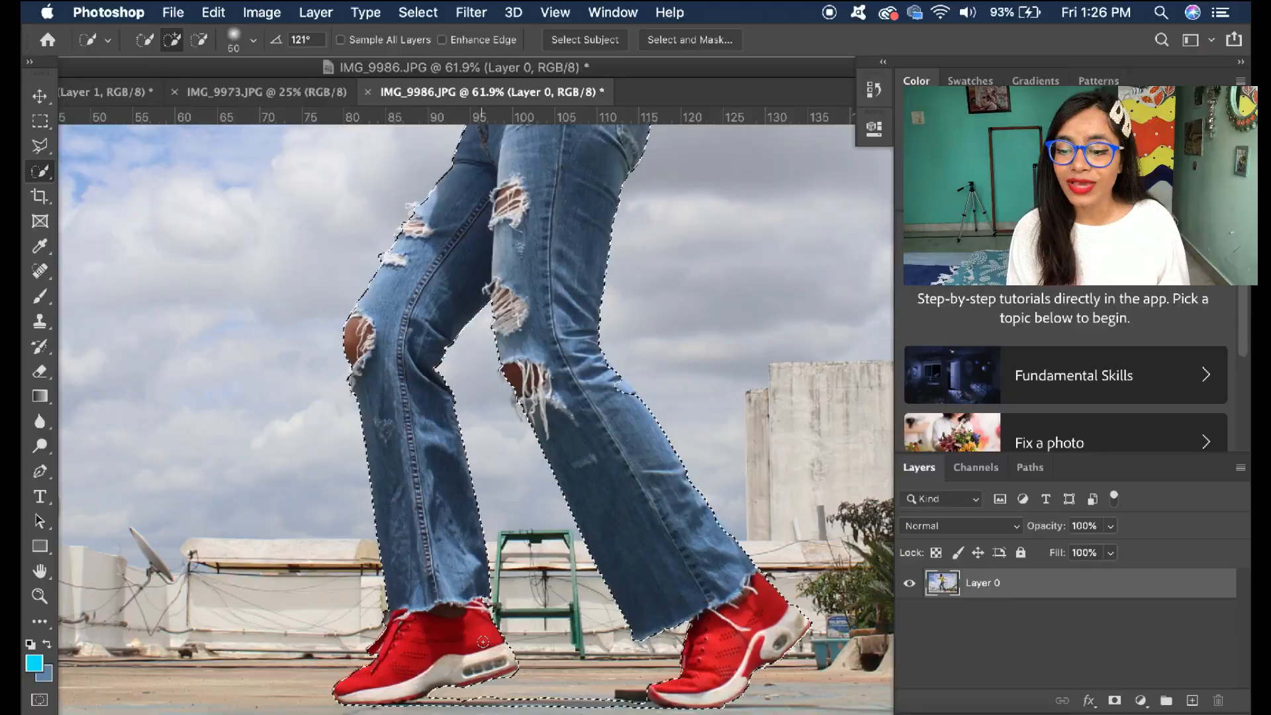
{"action": "scroll", "coordinate": [483, 642], "scroll_direction": "up", "scroll_amount": 5}
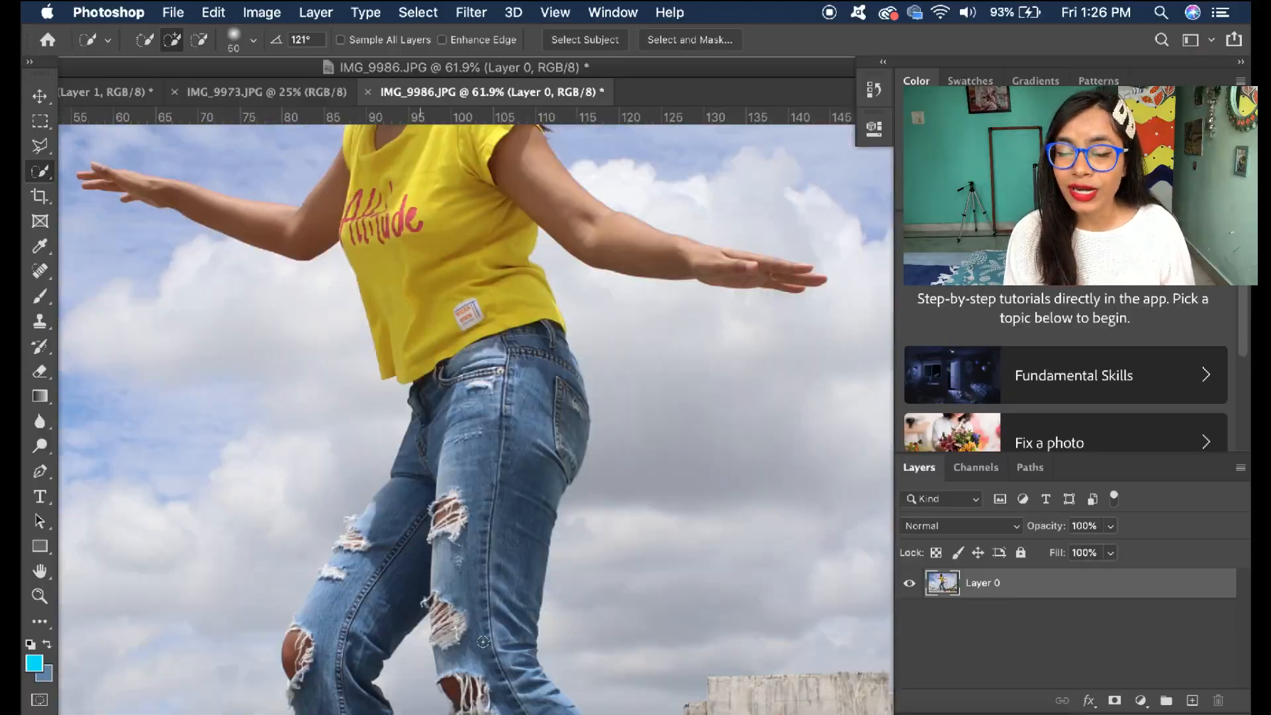
{"action": "scroll", "coordinate": [483, 642], "scroll_direction": "up", "scroll_amount": 2}
{"action": "scroll", "coordinate": [482, 643], "scroll_direction": "down", "scroll_amount": 6}
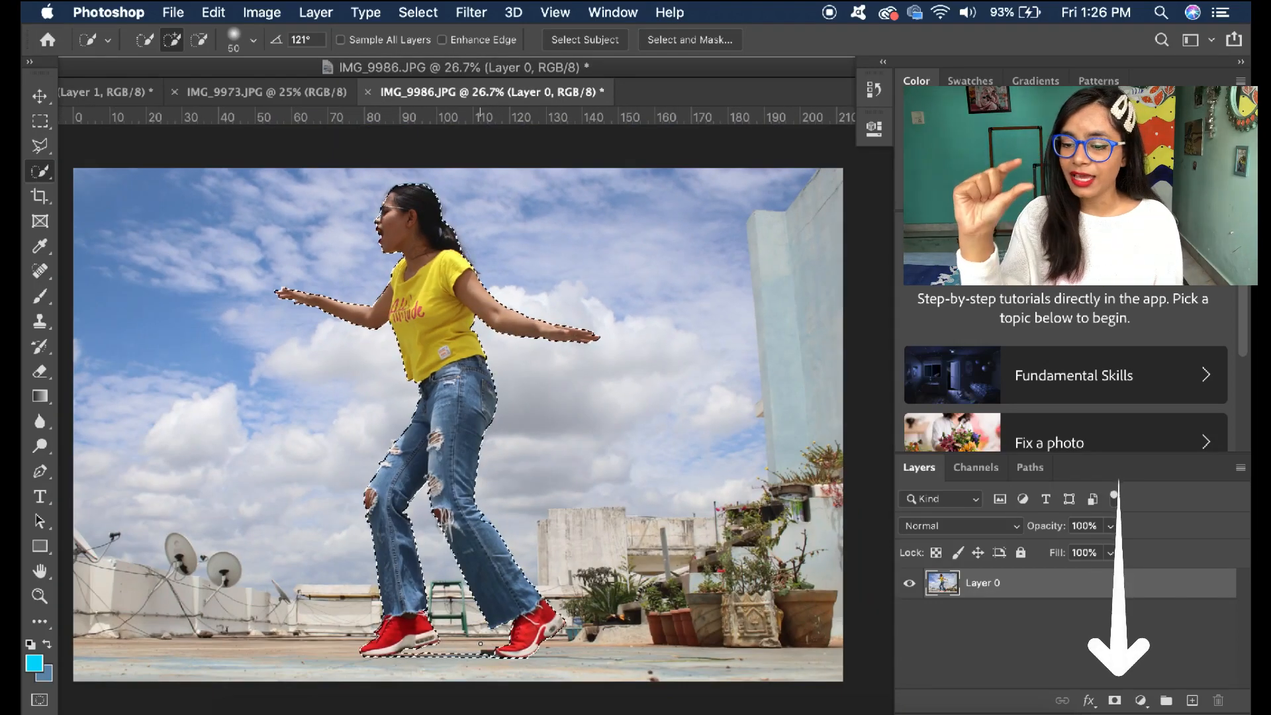
{"action": "left_click", "coordinate": [1114, 701]}
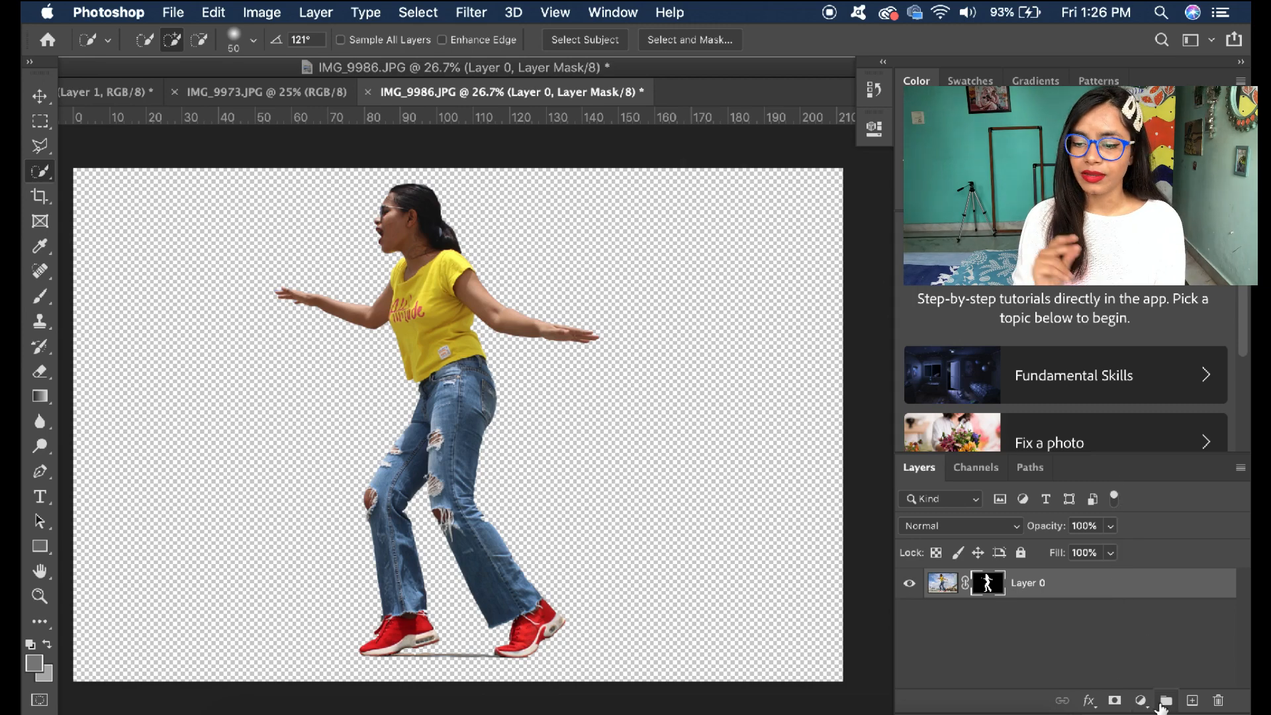
Add a Solid Color fill layer in black (000000) as a backdrop for the cut-out
{"action": "left_click", "coordinate": [1165, 702]}
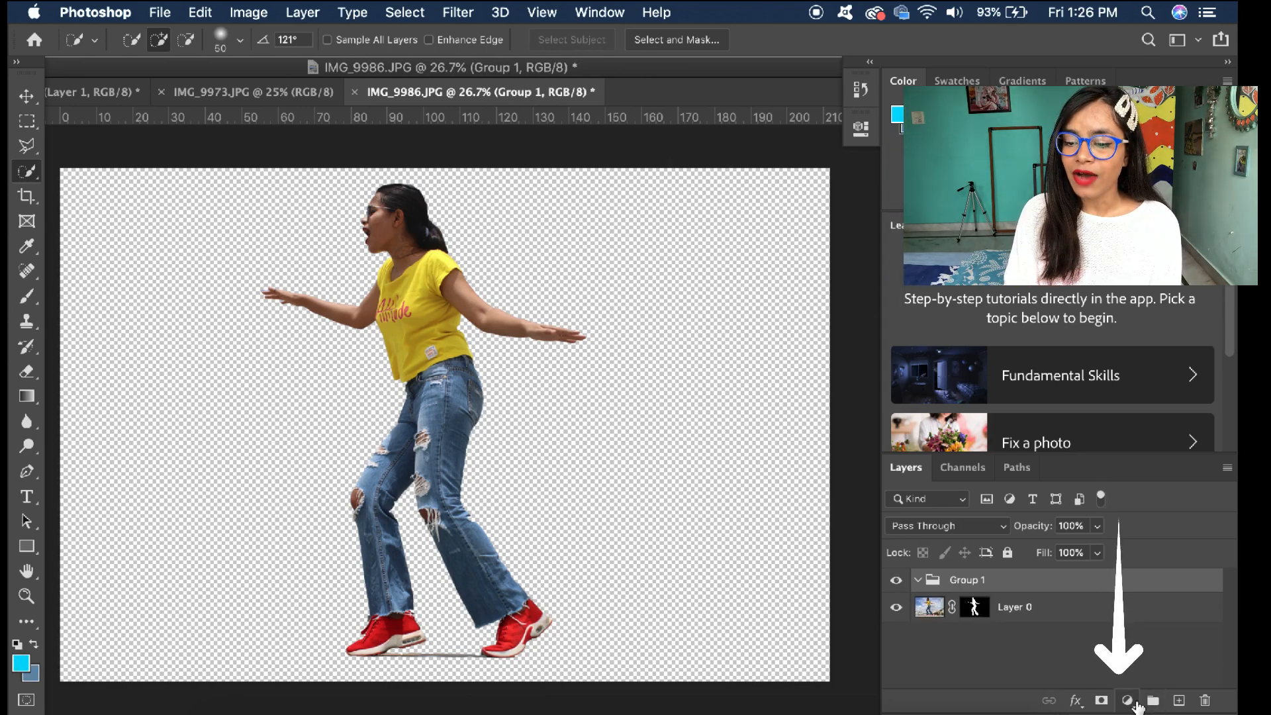
{"action": "key", "text": "super+z"}
{"action": "left_click", "coordinate": [1128, 701]}
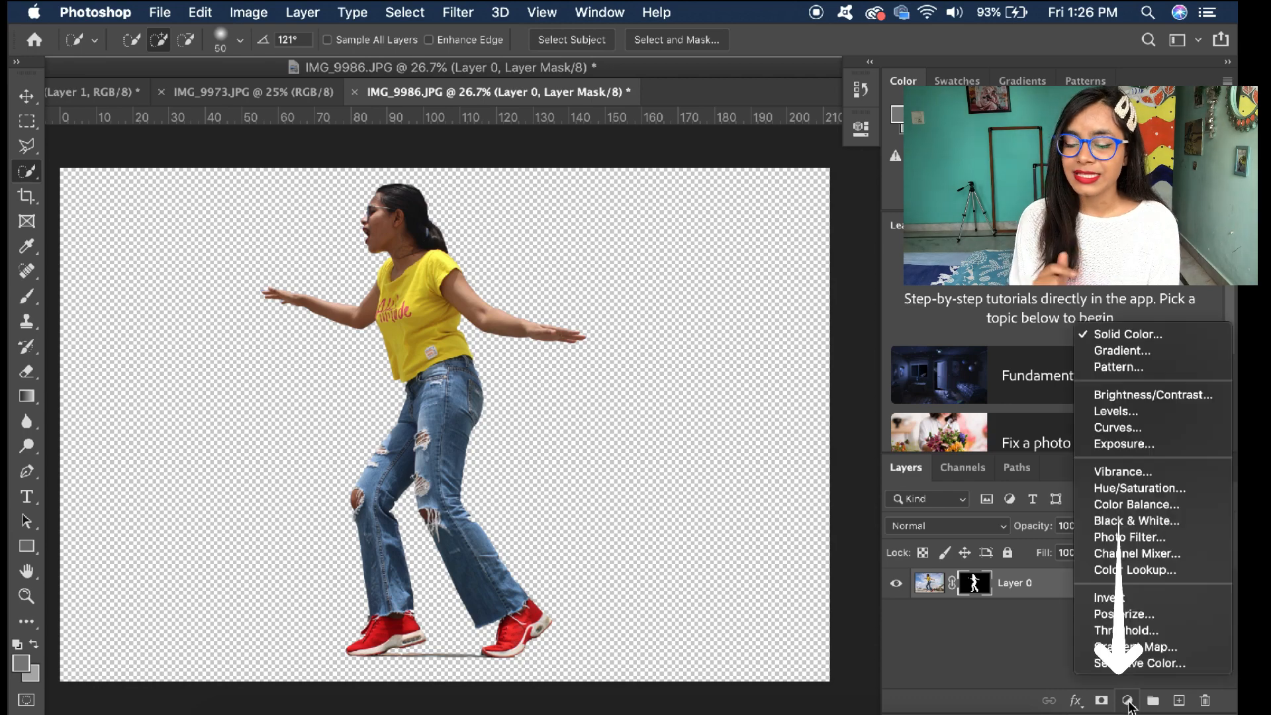
{"action": "left_click", "coordinate": [1148, 338]}
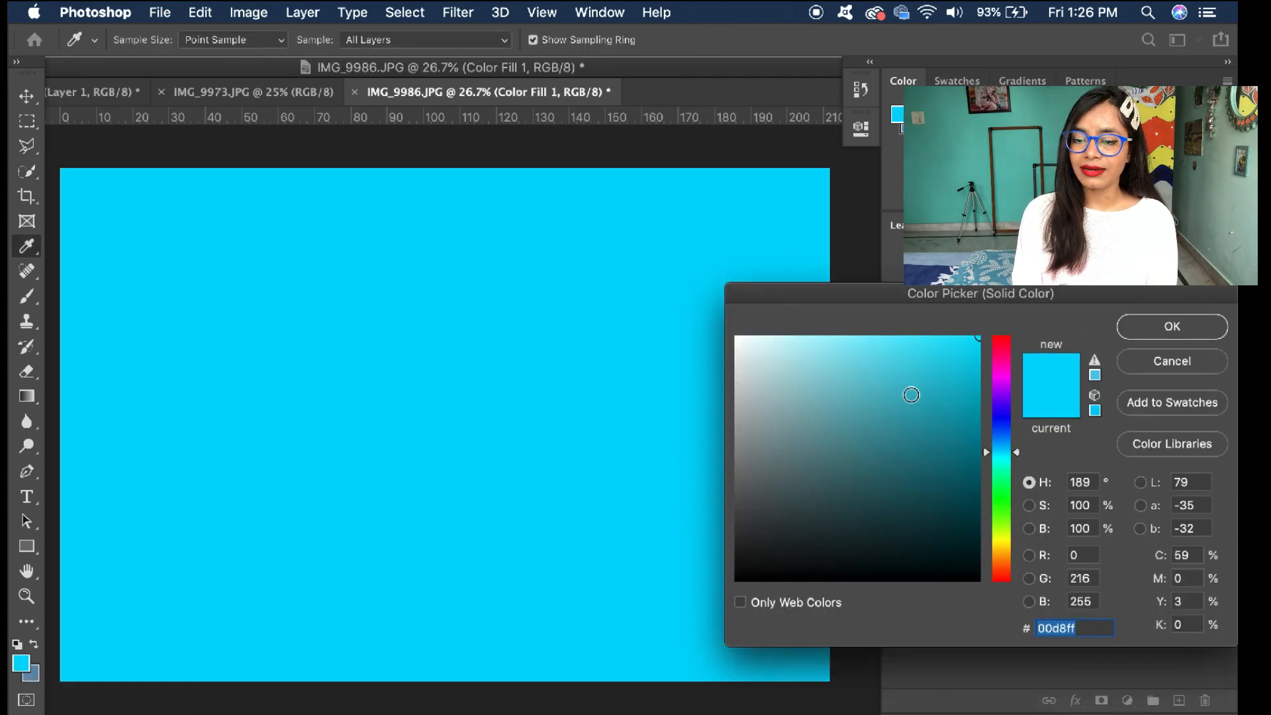
{"action": "left_click_drag", "start_coordinate": [810, 448], "coordinate": [1071, 665]}
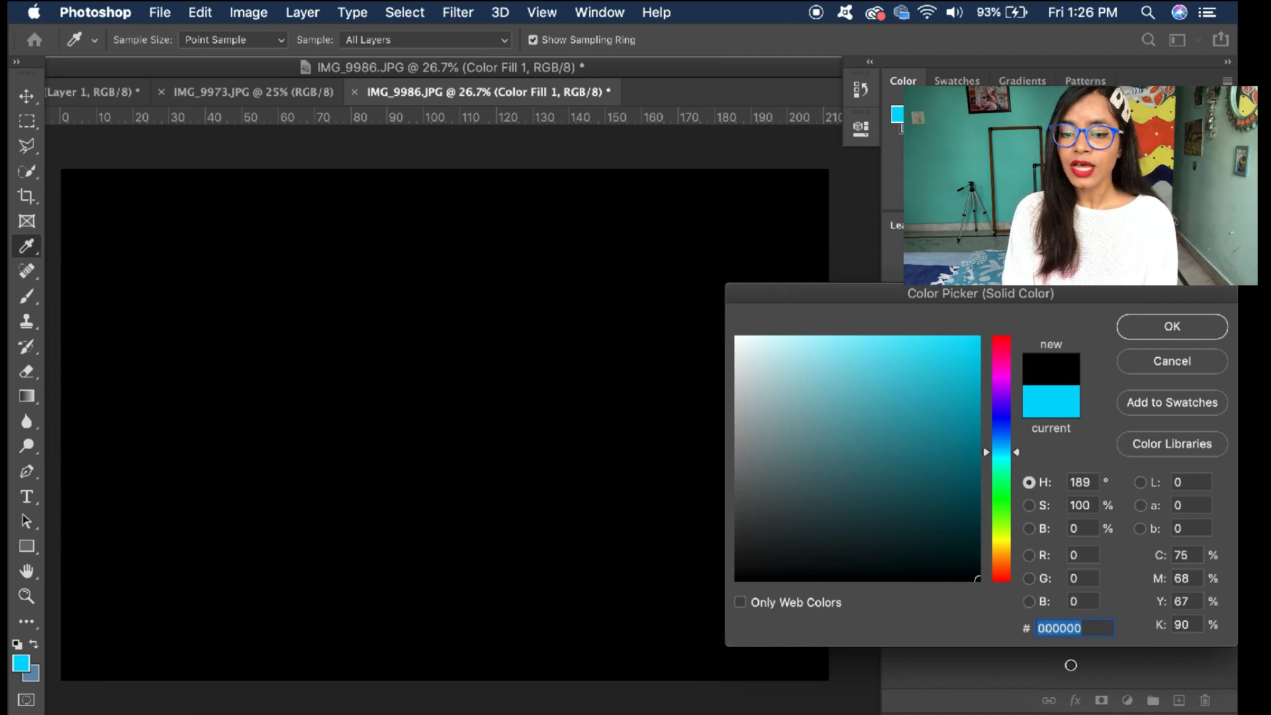
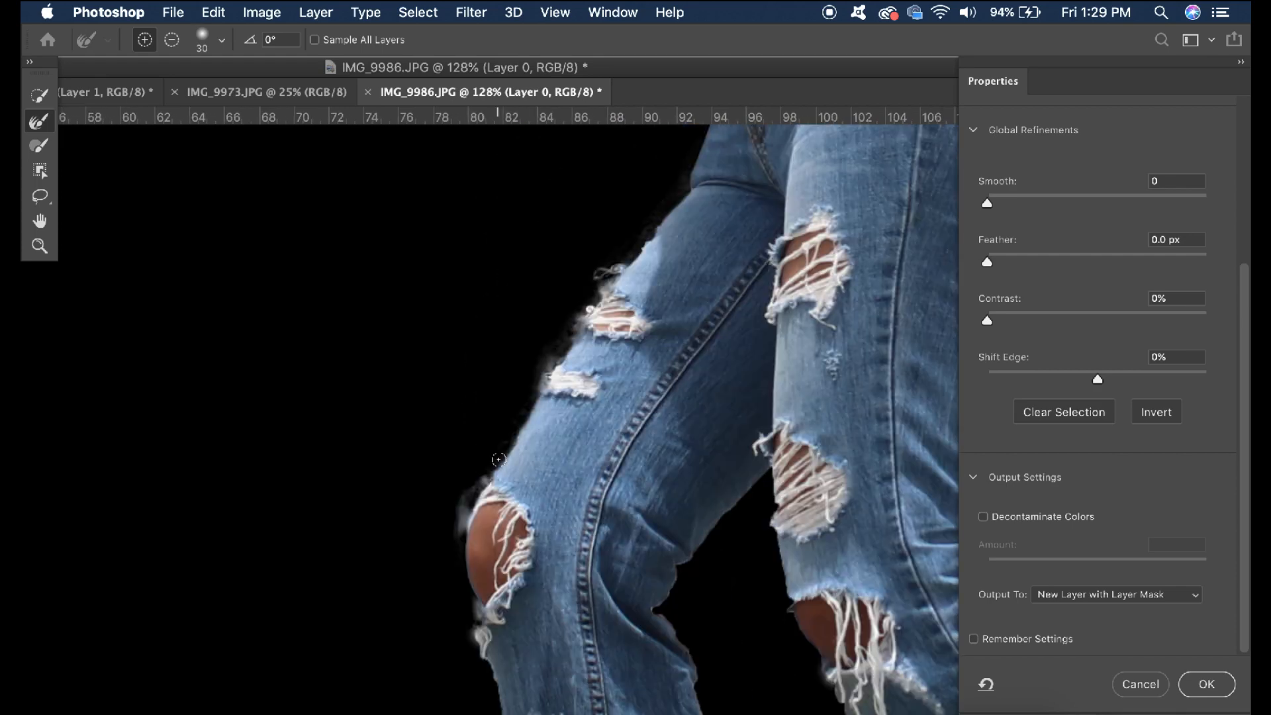
Refine the mask edges along the front leg's jeans and around its red shoe with the Refine Edge Brush
{"action": "scroll", "coordinate": [640, 622], "scroll_direction": "up", "scroll_amount": 10}
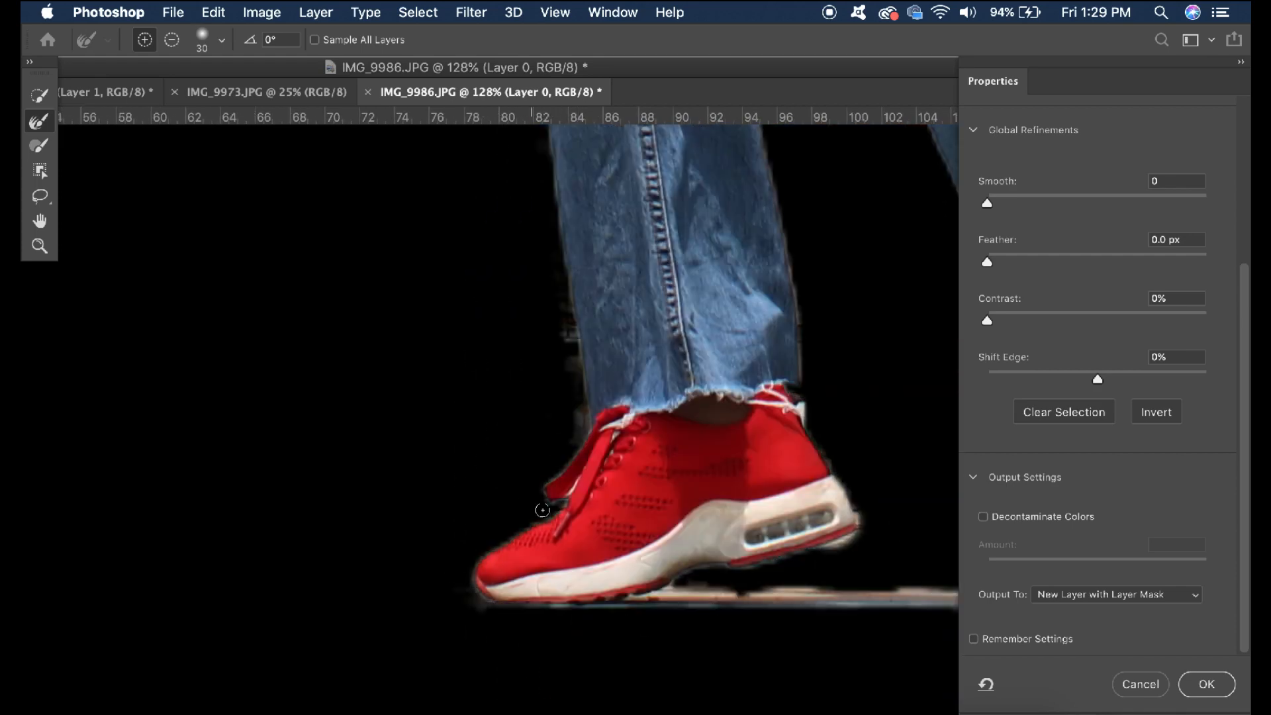
{"action": "mouse_move", "coordinate": [641, 353]}
{"action": "left_mouse_down"}
{"action": "mouse_move", "coordinate": [656, 232]}
{"action": "mouse_move", "coordinate": [721, 263]}
{"action": "left_mouse_up"}
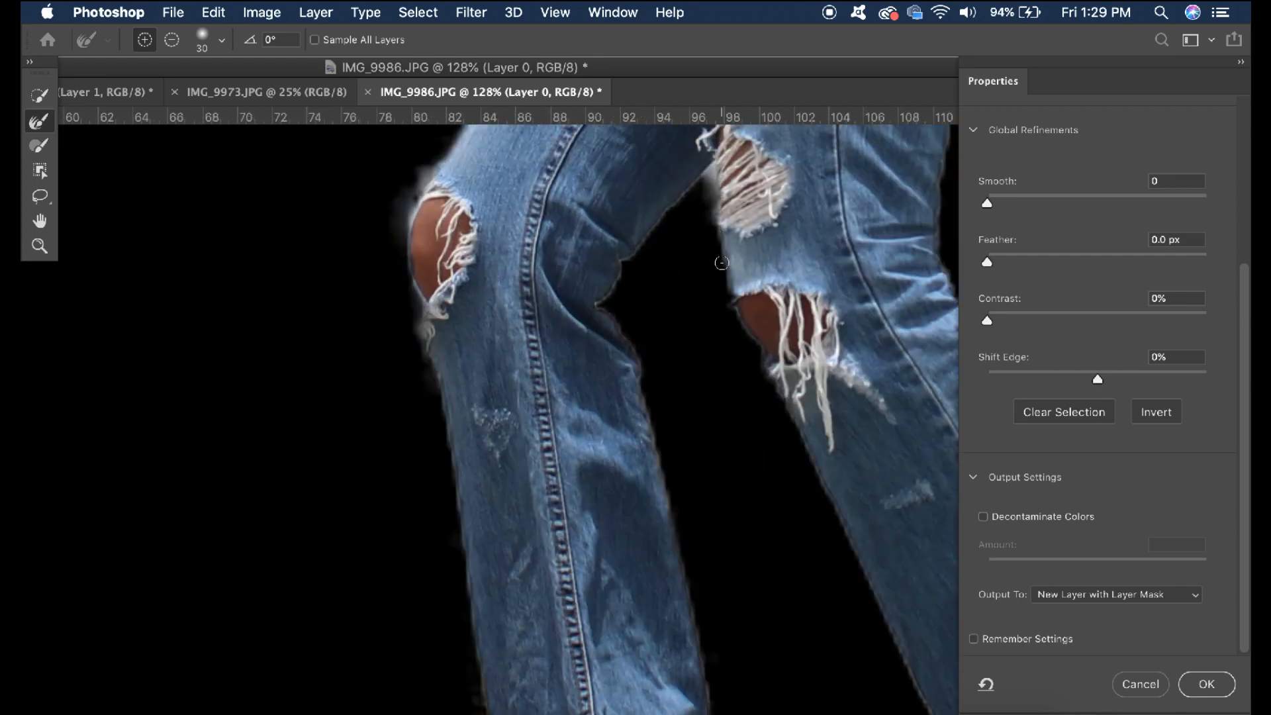
{"action": "scroll", "coordinate": [695, 605], "scroll_direction": "down", "scroll_amount": 10}
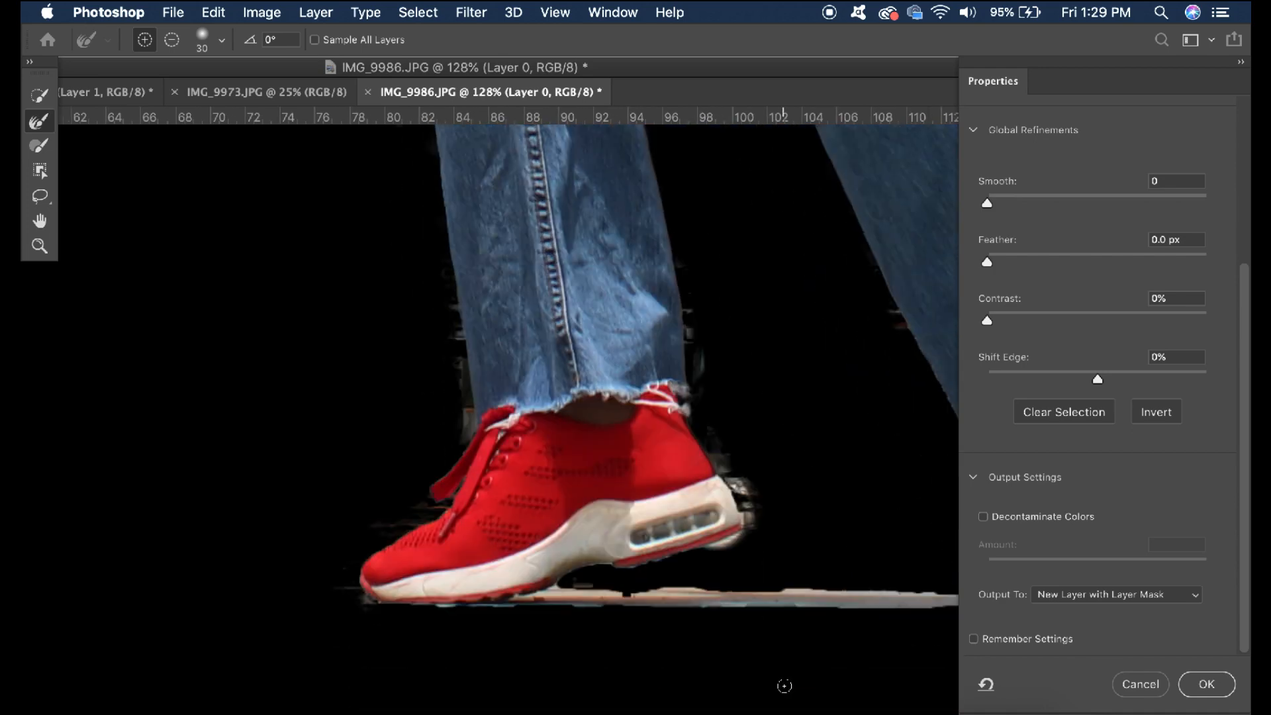
{"action": "left_click_drag", "start_coordinate": [752, 502], "coordinate": [706, 554]}
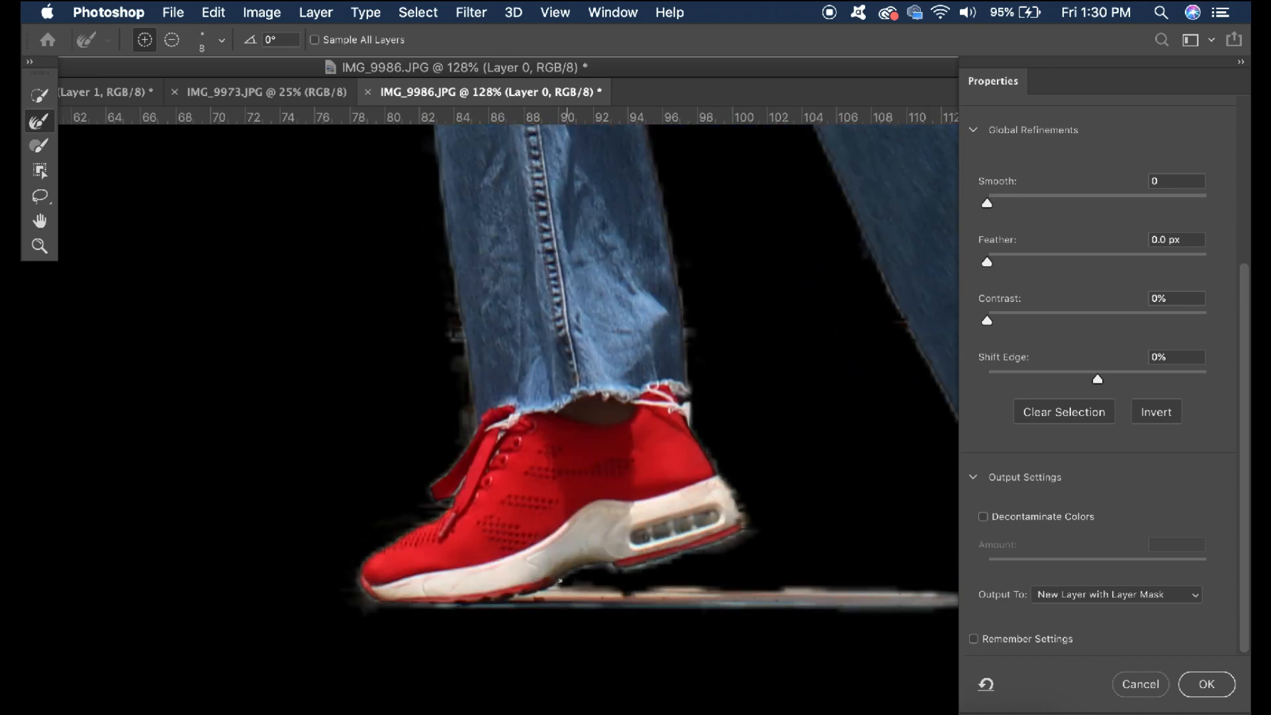
Enlarge the Refine Edge Brush to 35 and refine the mask edge around the other leg's hem and shoe
{"action": "scroll", "coordinate": [766, 529], "scroll_direction": "right", "scroll_amount": 10}
{"action": "key", "text": "]"}
{"action": "key", "text": "]"}
{"action": "key", "text": "]"}
{"action": "key", "text": "]"}
{"action": "key", "text": "]"}
{"action": "key", "text": "]"}
{"action": "key", "text": "]"}
{"action": "mouse_move", "coordinate": [526, 486]}
{"action": "left_mouse_down"}
{"action": "mouse_move", "coordinate": [606, 452]}
{"action": "mouse_move", "coordinate": [596, 510]}
{"action": "left_mouse_up"}
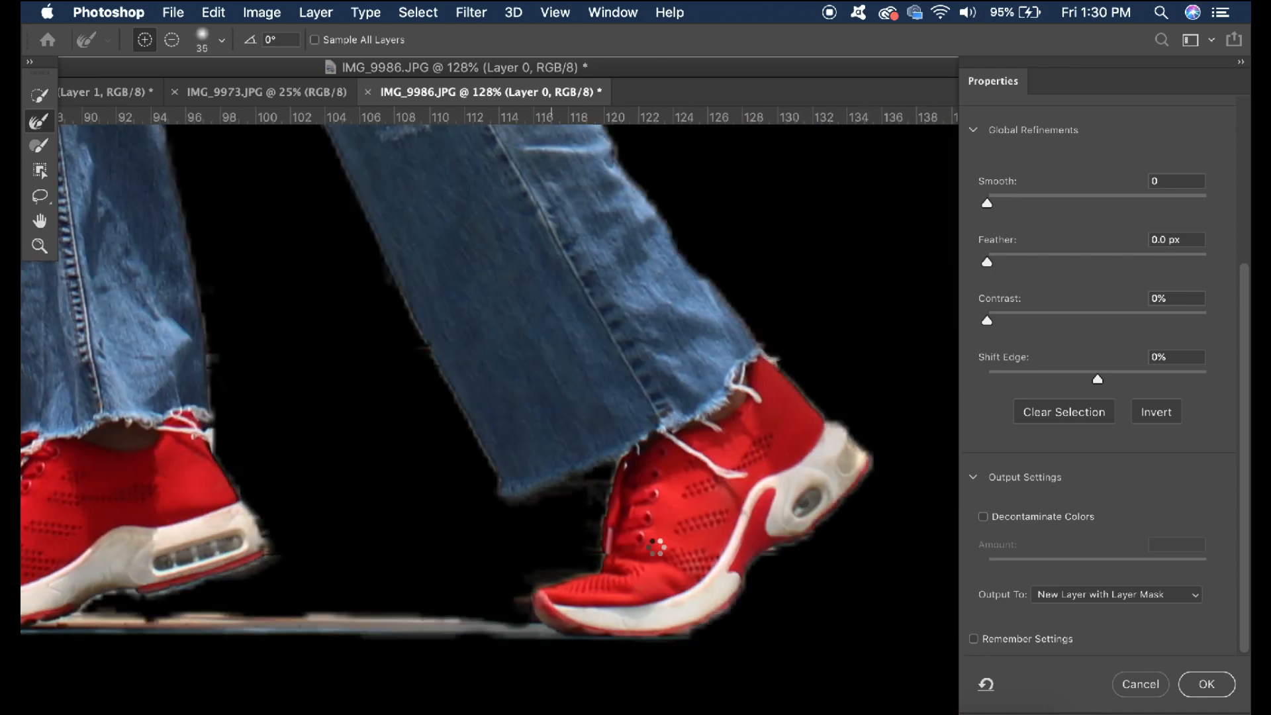
Inspect the refined edges along both legs and set the Refine Edge Brush size to 10
{"action": "scroll", "coordinate": [655, 546], "scroll_direction": "up", "scroll_amount": 3}
{"action": "scroll", "coordinate": [603, 463], "scroll_direction": "up", "scroll_amount": 6}
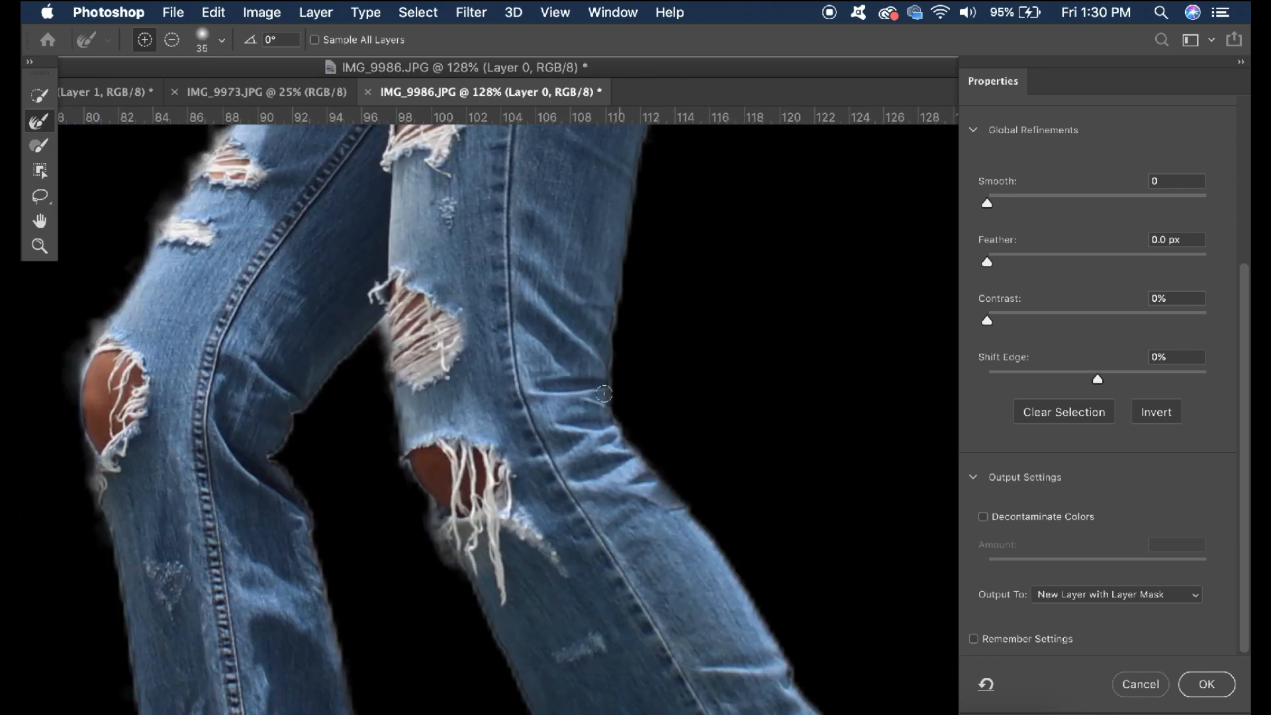
{"action": "scroll", "coordinate": [687, 469], "scroll_direction": "down", "scroll_amount": 8}
{"action": "scroll", "coordinate": [688, 469], "scroll_direction": "right", "scroll_amount": 5}
{"action": "key", "text": "["}
{"action": "key", "text": "["}
{"action": "key", "text": "["}
{"action": "key", "text": "["}
{"action": "key", "text": "["}
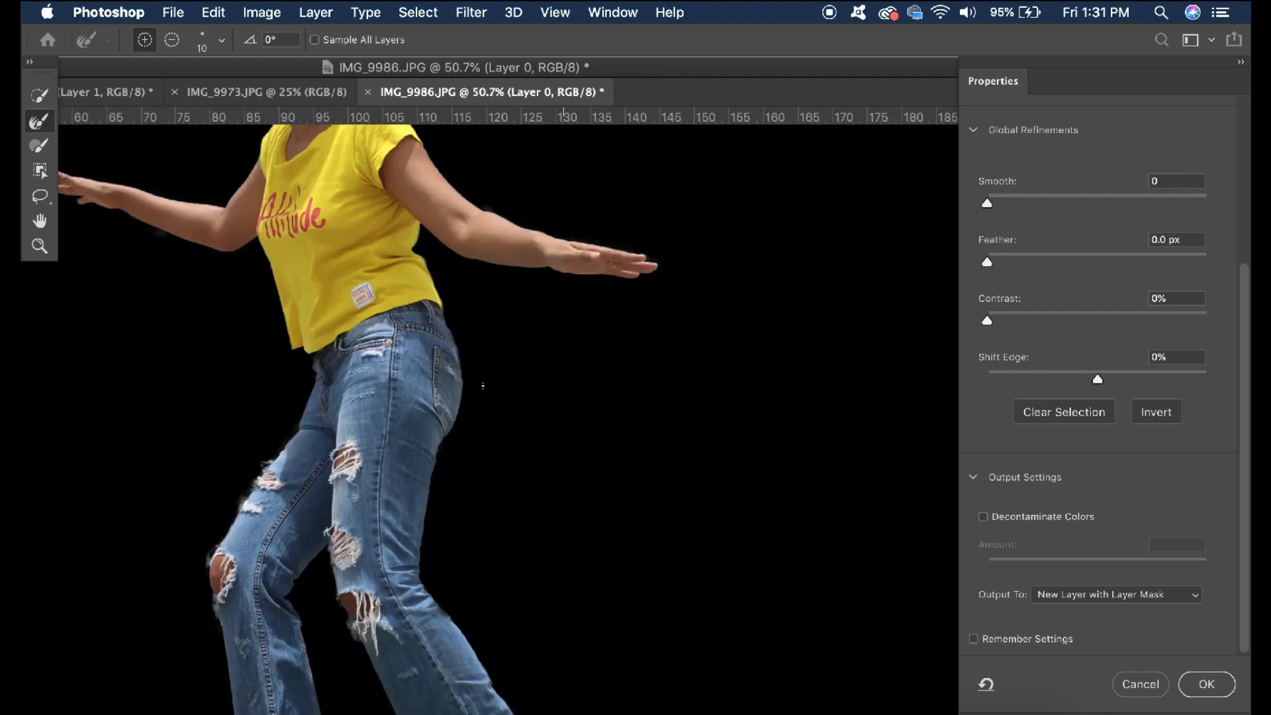
Enable Decontaminate Colors and output the refined cut-out to a new layer with a layer mask
{"action": "scroll", "coordinate": [689, 464], "scroll_direction": "up", "scroll_amount": 4}
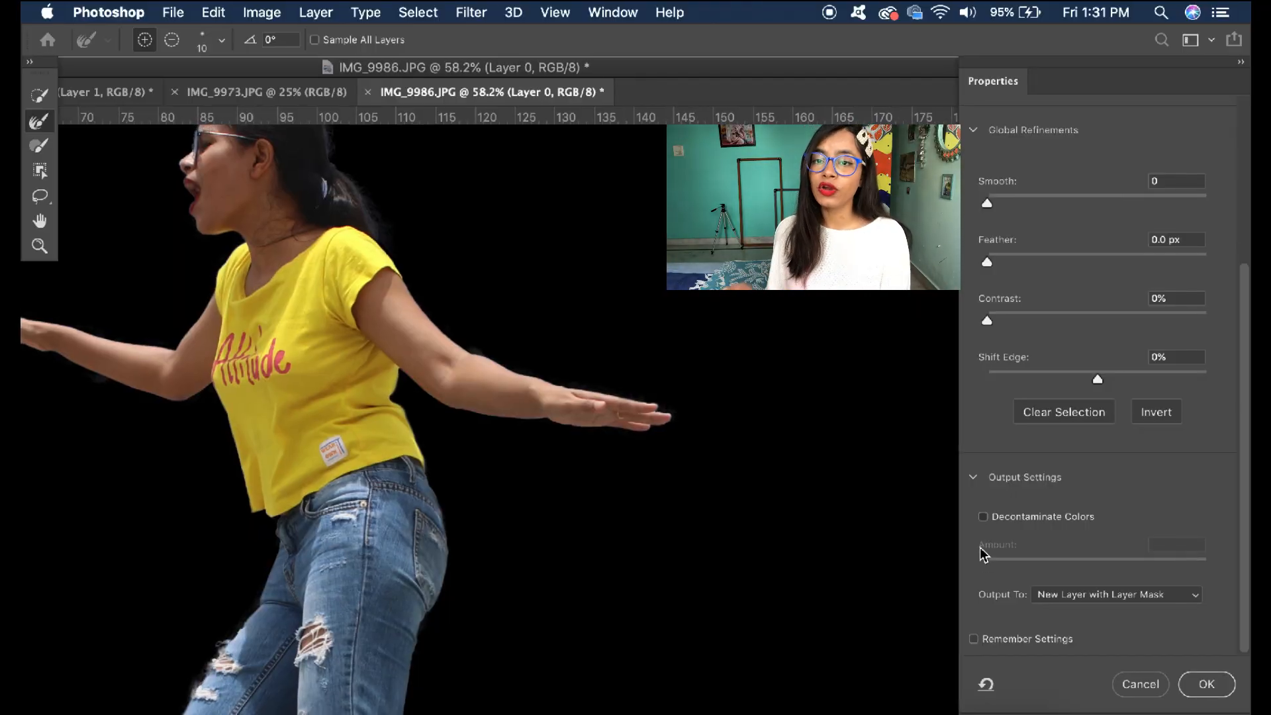
{"action": "left_click", "coordinate": [983, 516]}
{"action": "left_click", "coordinate": [1199, 685]}
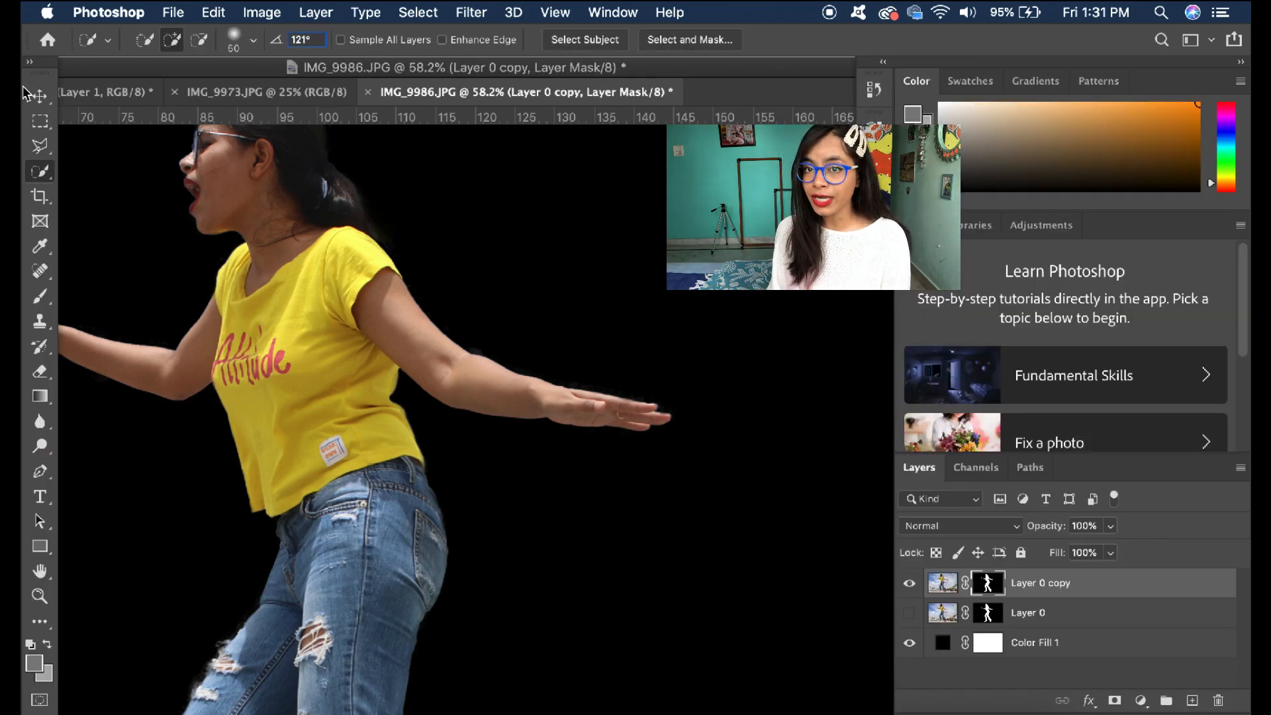
Copy the masked woman layer into the IMG_9979.JPG document and place her over the blue and yellow thread spools
{"action": "left_click", "coordinate": [40, 96]}
{"action": "left_click_drag", "start_coordinate": [242, 338], "coordinate": [164, 153]}
{"action": "left_click_drag", "start_coordinate": [90, 98], "coordinate": [246, 231]}
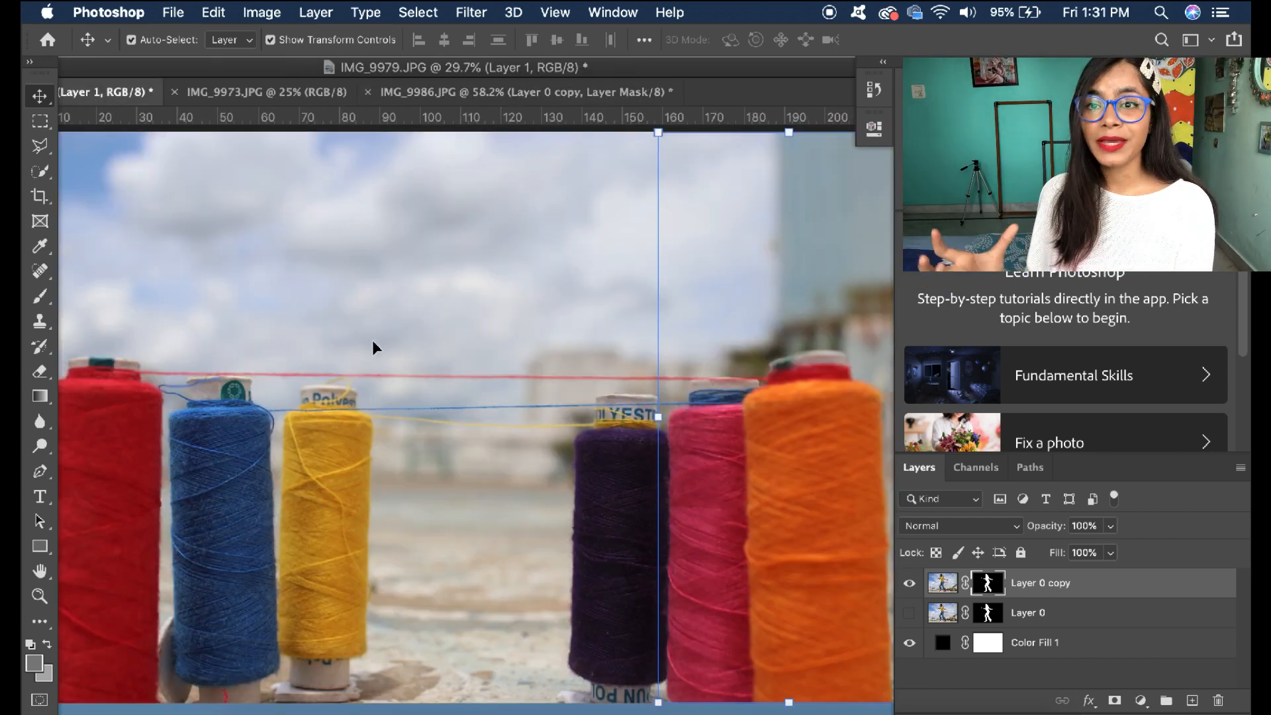
{"action": "left_click_drag", "start_coordinate": [374, 347], "coordinate": [487, 347]}
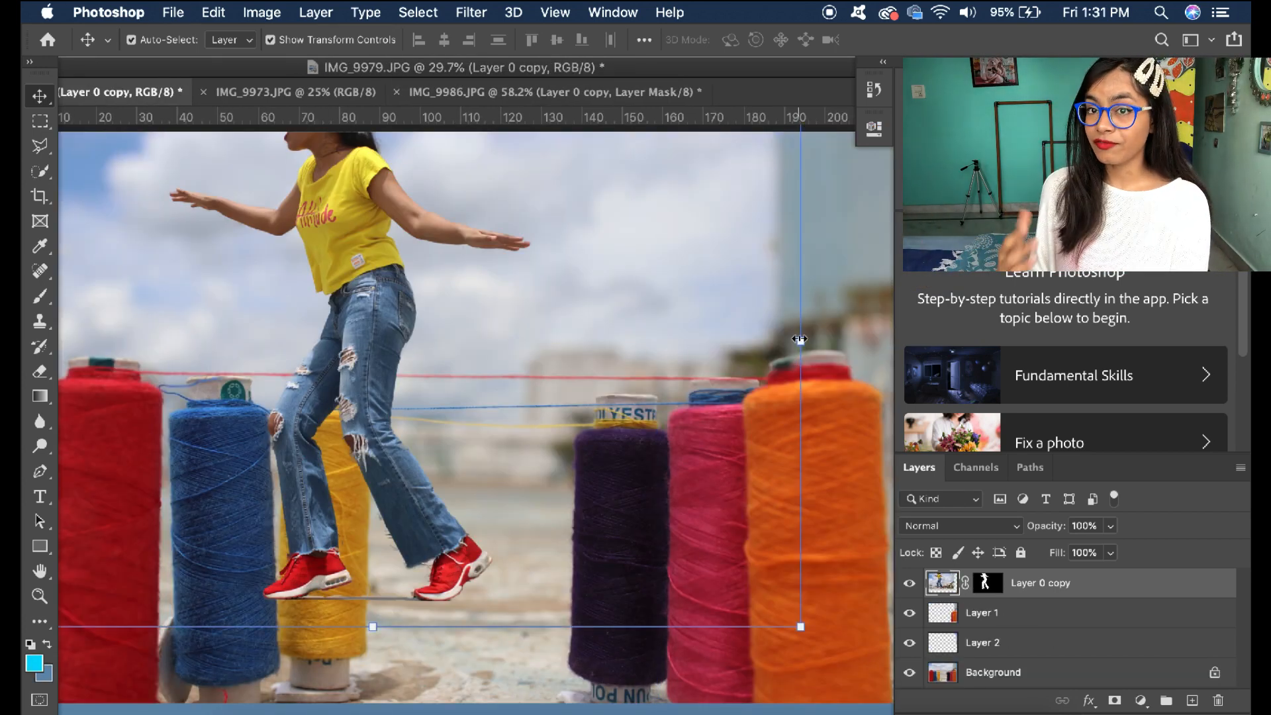
Scale the woman layer down to 39.13% and move her between the yellow and purple spools
{"action": "left_click_drag", "start_coordinate": [800, 345], "coordinate": [276, 329]}
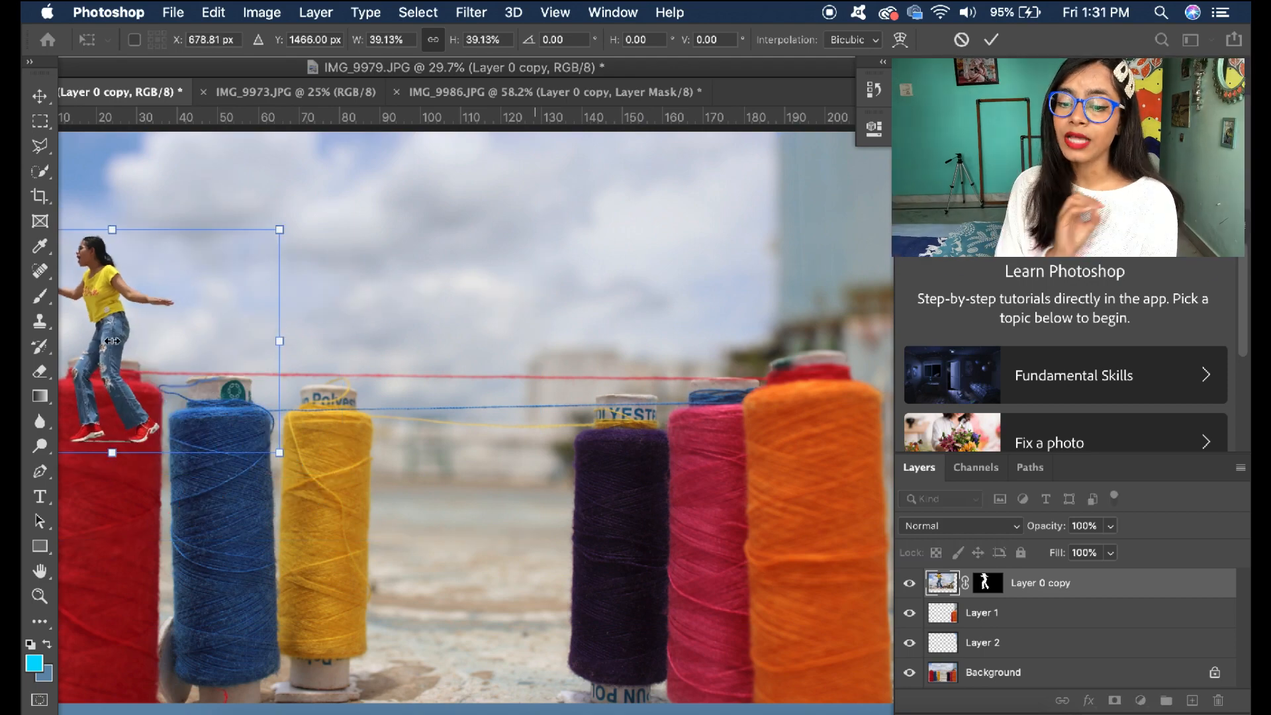
{"action": "left_click_drag", "start_coordinate": [111, 341], "coordinate": [518, 305]}
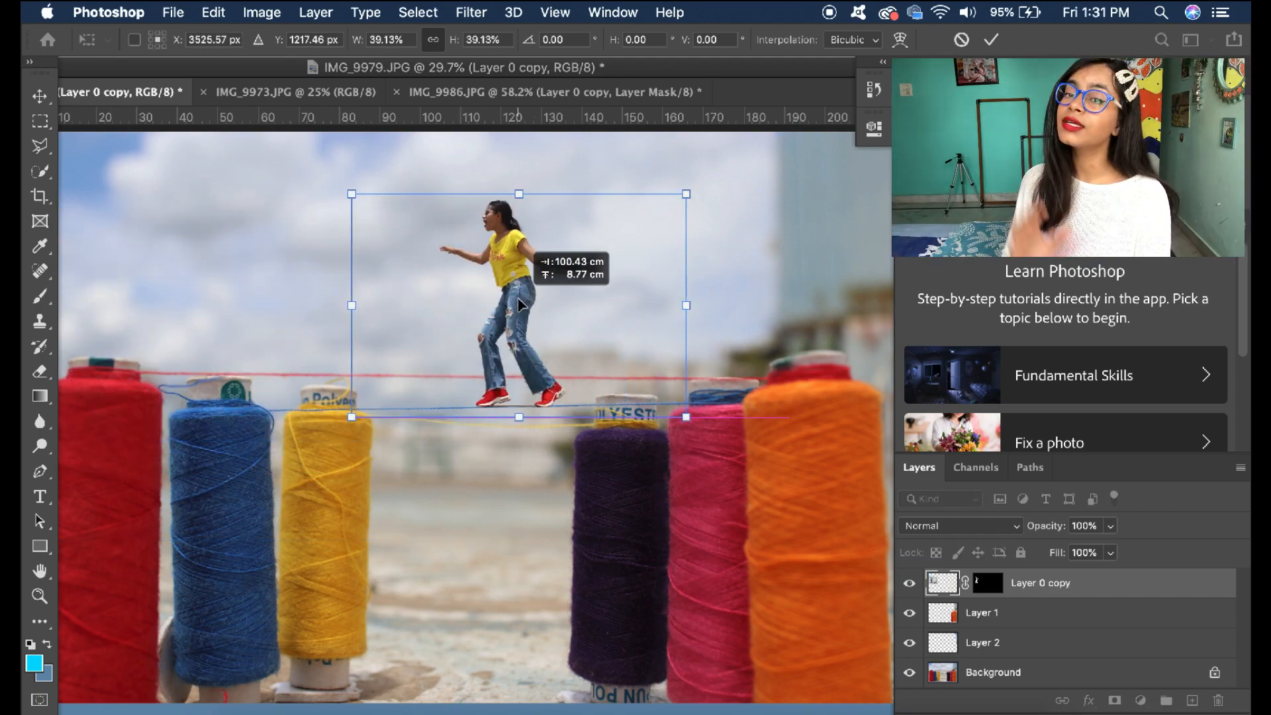
Position the woman so that both red shoes rest on the red thread, commit the transform, and deselect her layer
{"action": "scroll", "coordinate": [519, 298], "scroll_direction": "up", "scroll_amount": 7}
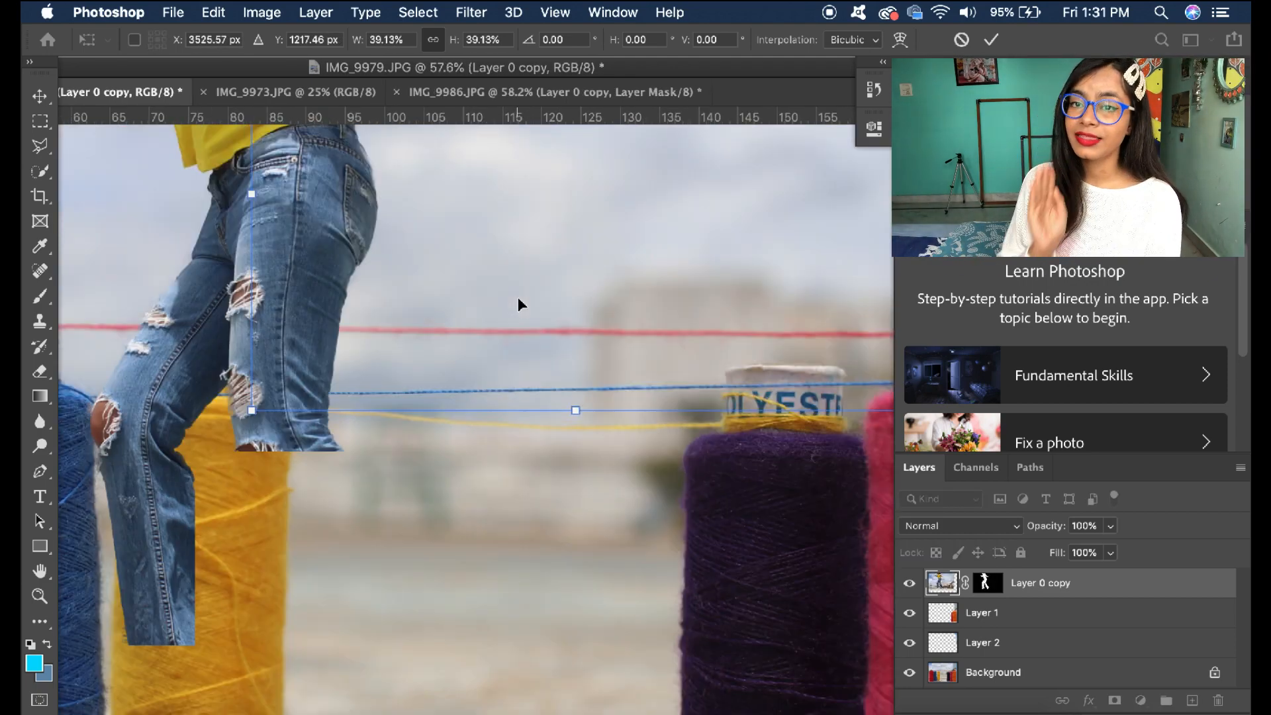
{"action": "scroll", "coordinate": [518, 298], "scroll_direction": "up", "scroll_amount": 2}
{"action": "scroll", "coordinate": [519, 298], "scroll_direction": "up", "scroll_amount": 3}
{"action": "scroll", "coordinate": [519, 298], "scroll_direction": "right", "scroll_amount": 3}
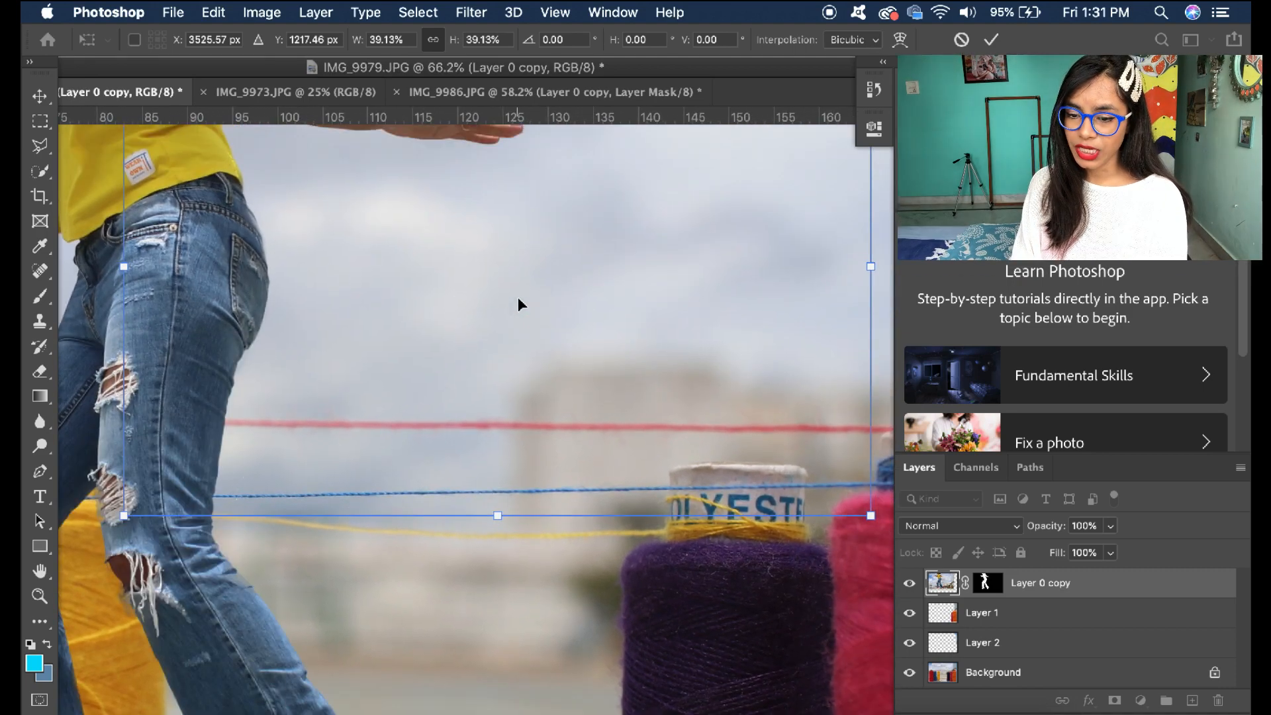
{"action": "scroll", "coordinate": [517, 304], "scroll_direction": "up", "scroll_amount": 3}
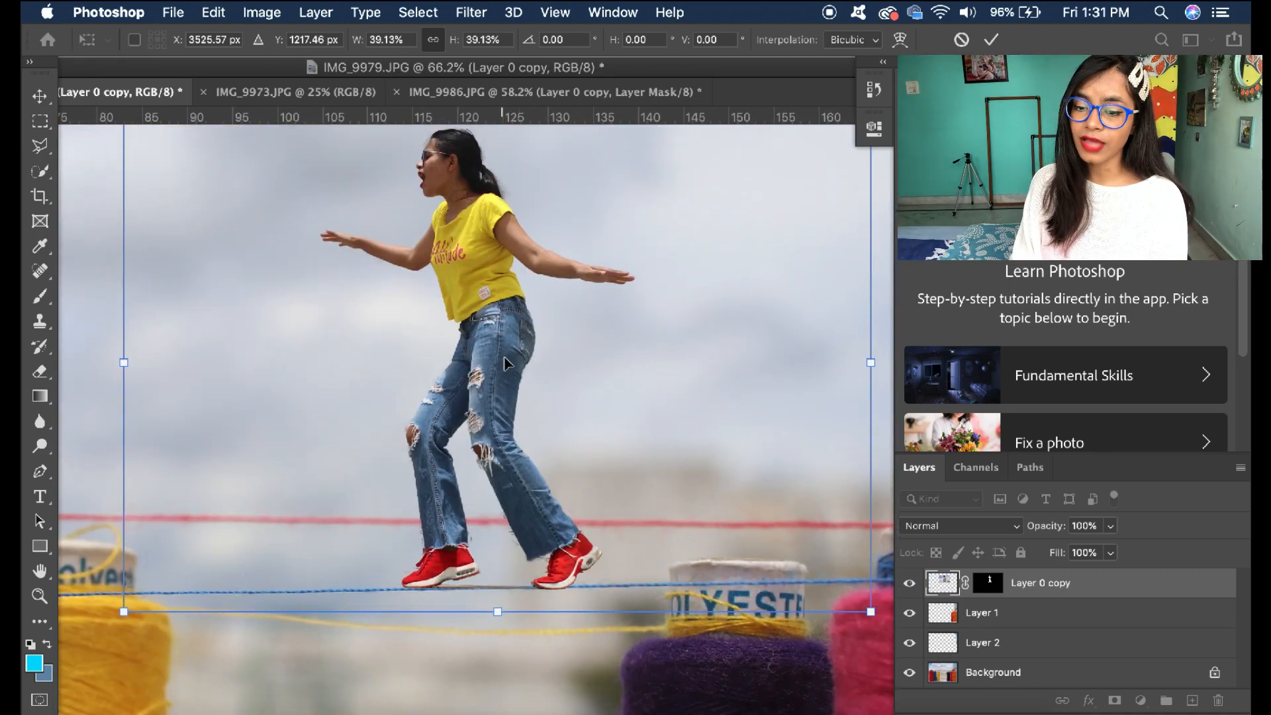
{"action": "left_click_drag", "start_coordinate": [504, 363], "coordinate": [519, 316]}
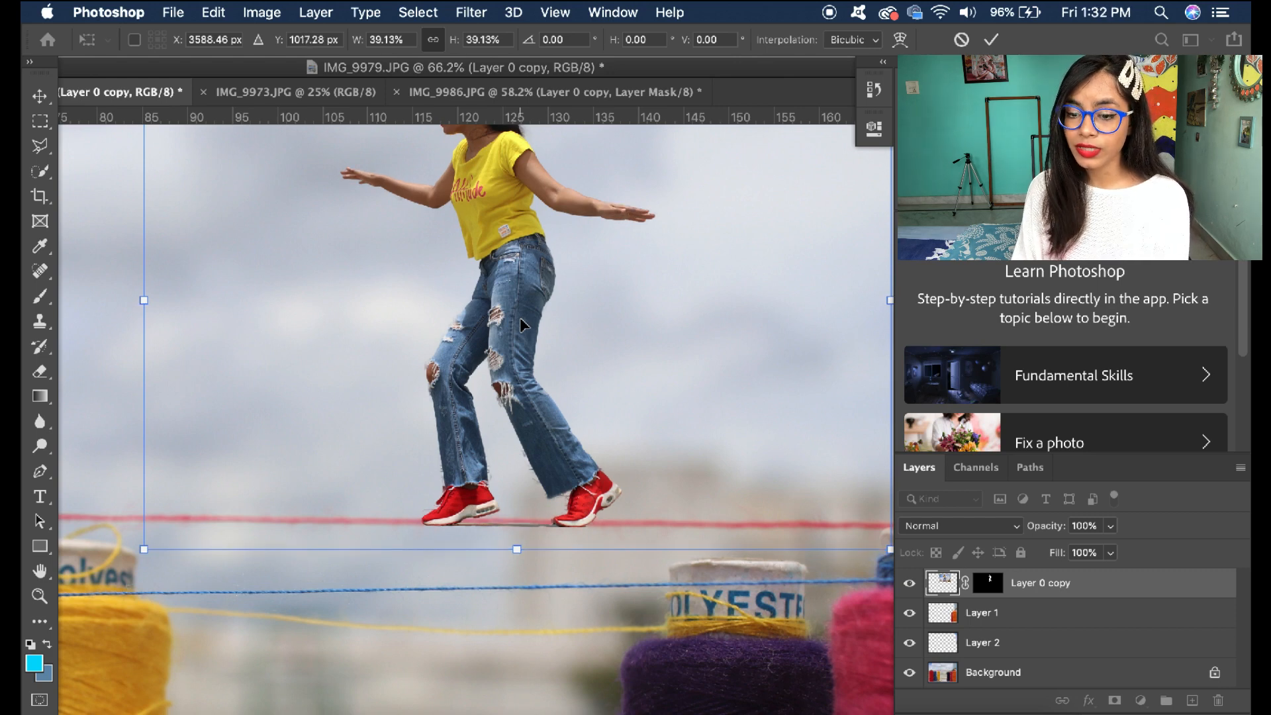
{"action": "key", "text": "Up"}
{"action": "key", "text": "Up"}
{"action": "key", "text": "Up"}
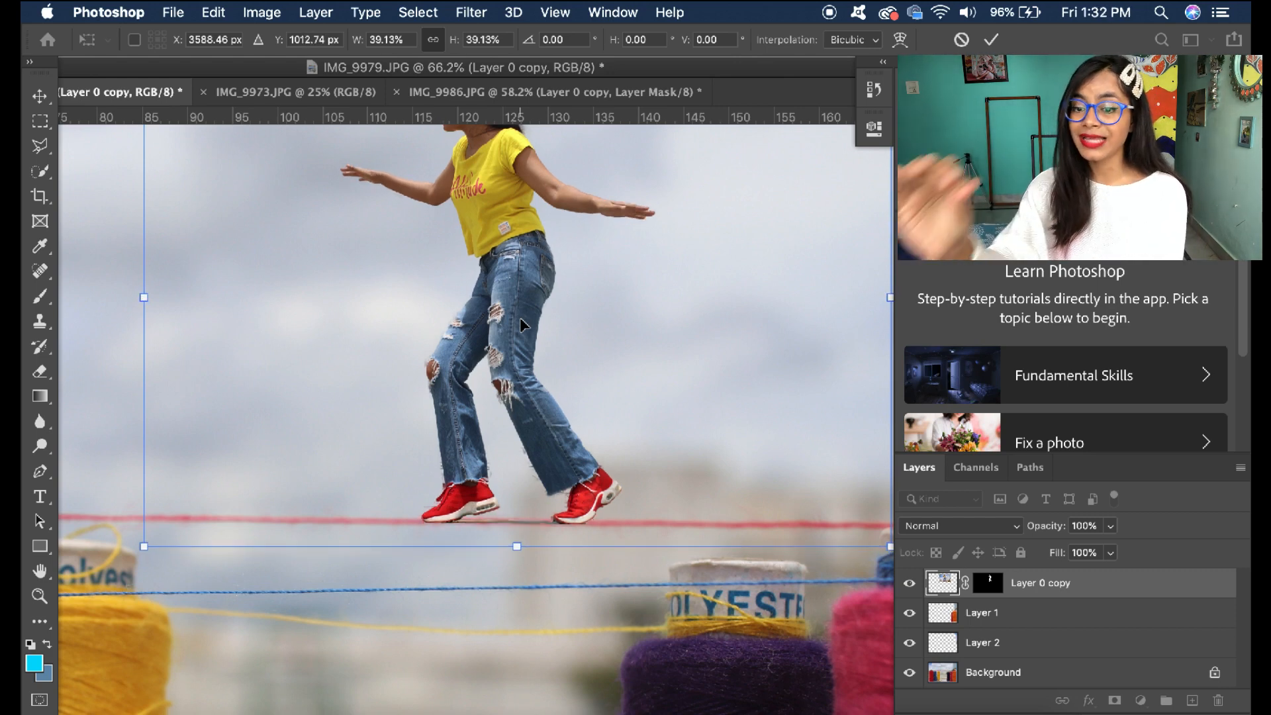
{"action": "key", "text": "Up"}
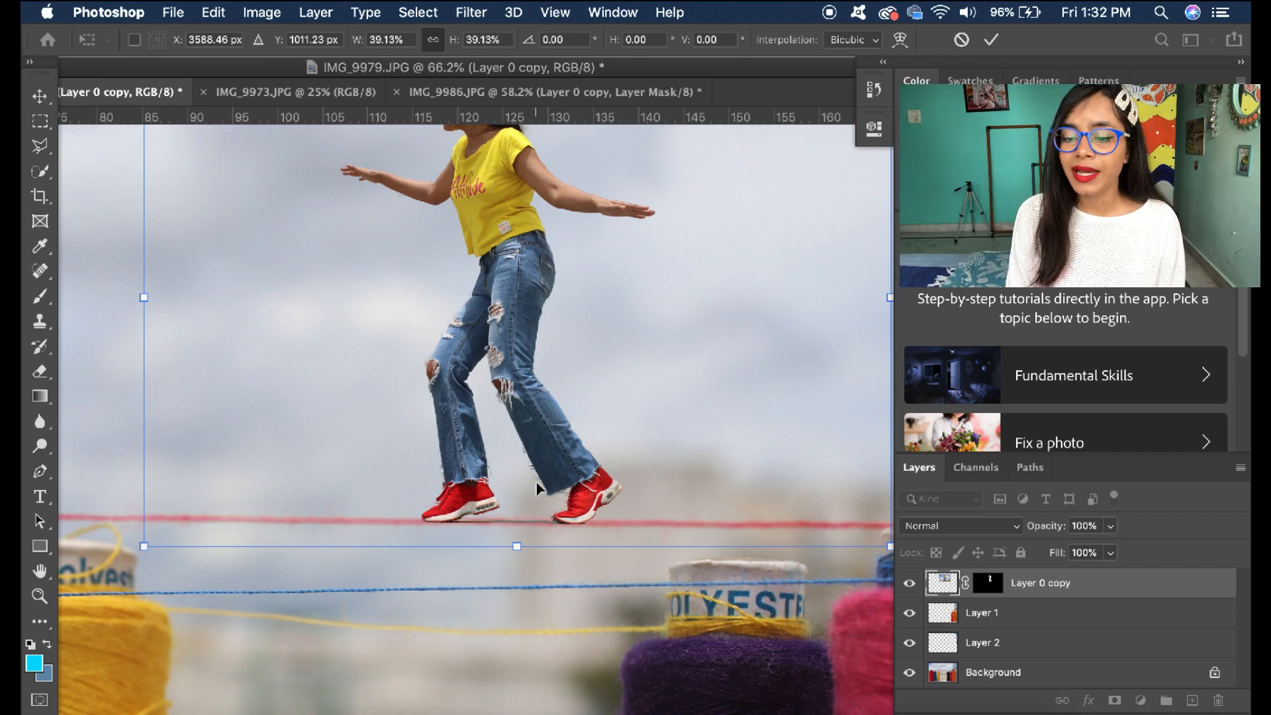
{"action": "key", "text": "Return"}
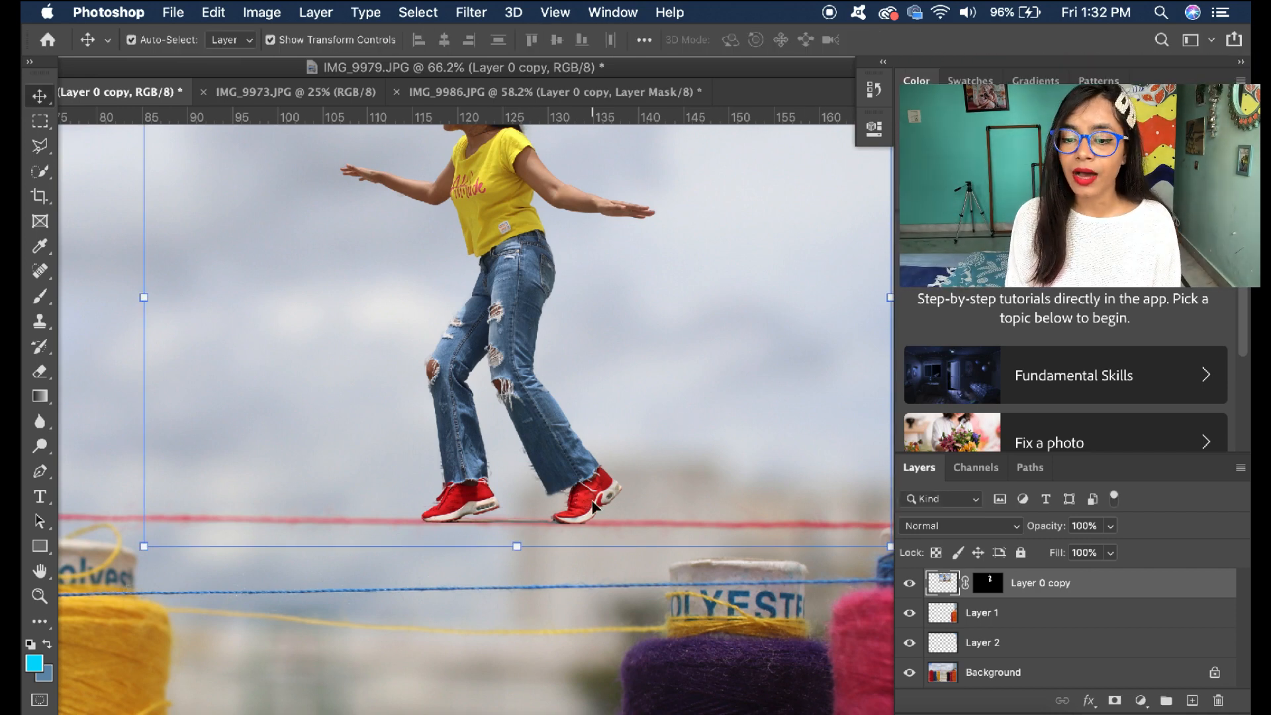
{"action": "scroll", "coordinate": [587, 521], "scroll_direction": "down", "scroll_amount": 2}
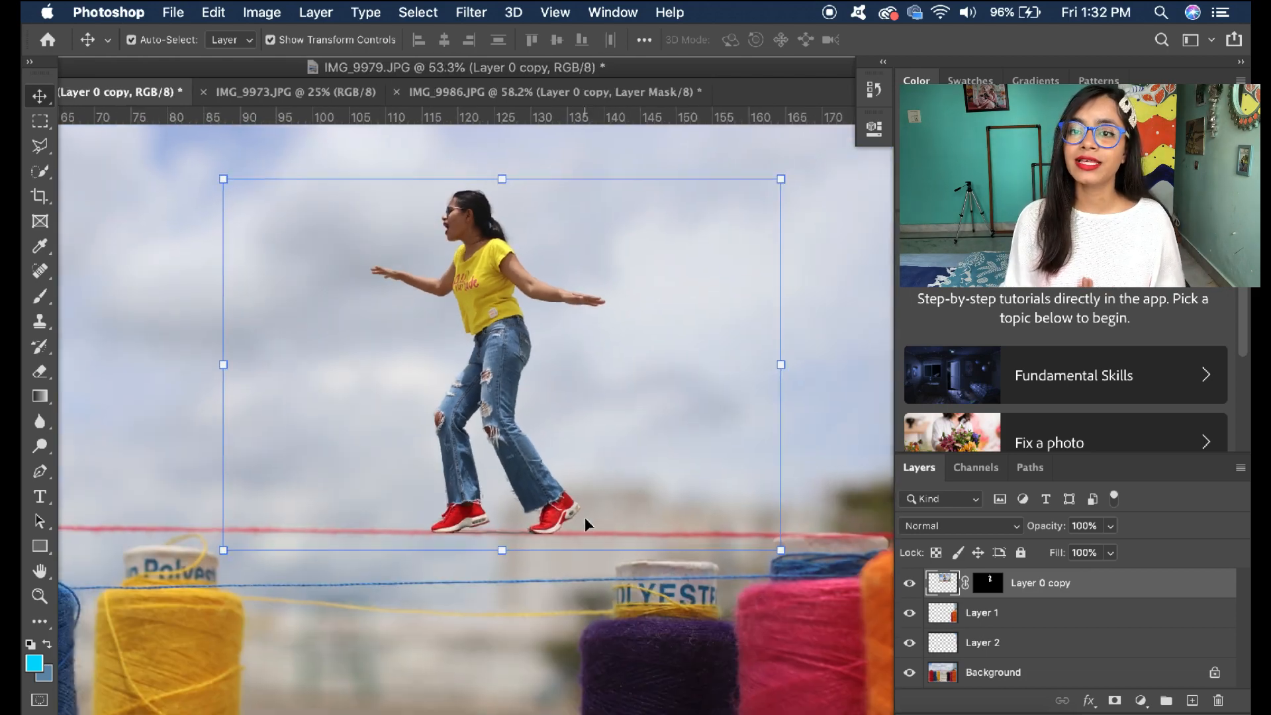
{"action": "scroll", "coordinate": [586, 523], "scroll_direction": "down", "scroll_amount": 3}
{"action": "left_click", "coordinate": [406, 616]}
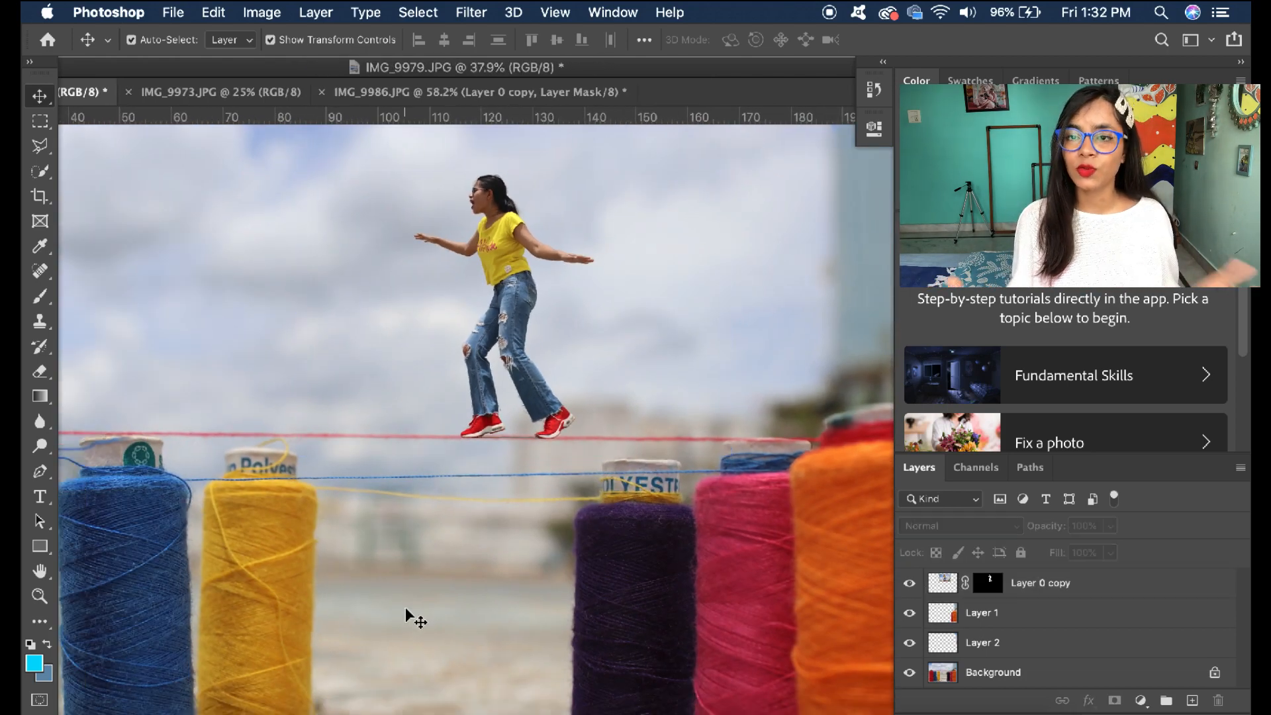
{"action": "scroll", "coordinate": [482, 546], "scroll_direction": "down", "scroll_amount": 2}
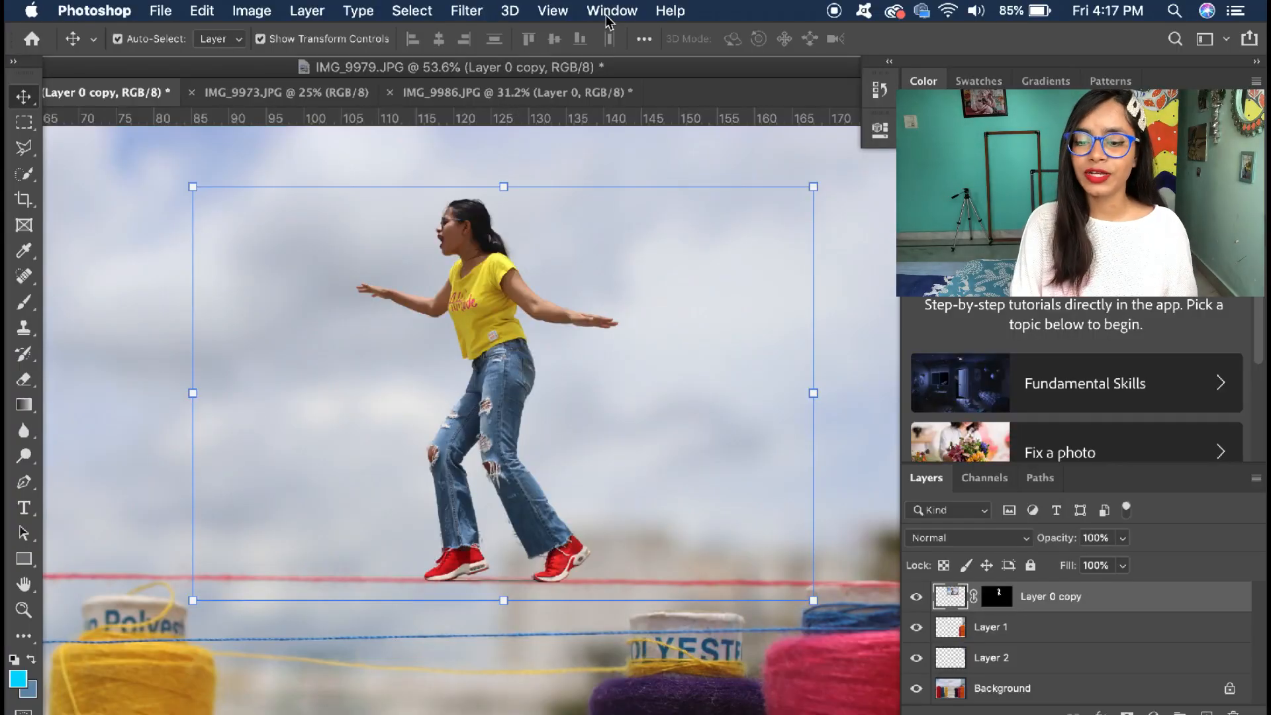
In the Camera Raw Filter for the woman layer, set Exposure +0.20, Contrast -9, Highlights -11, Shadows +25 and Whites -9
{"action": "left_click", "coordinate": [488, 9]}
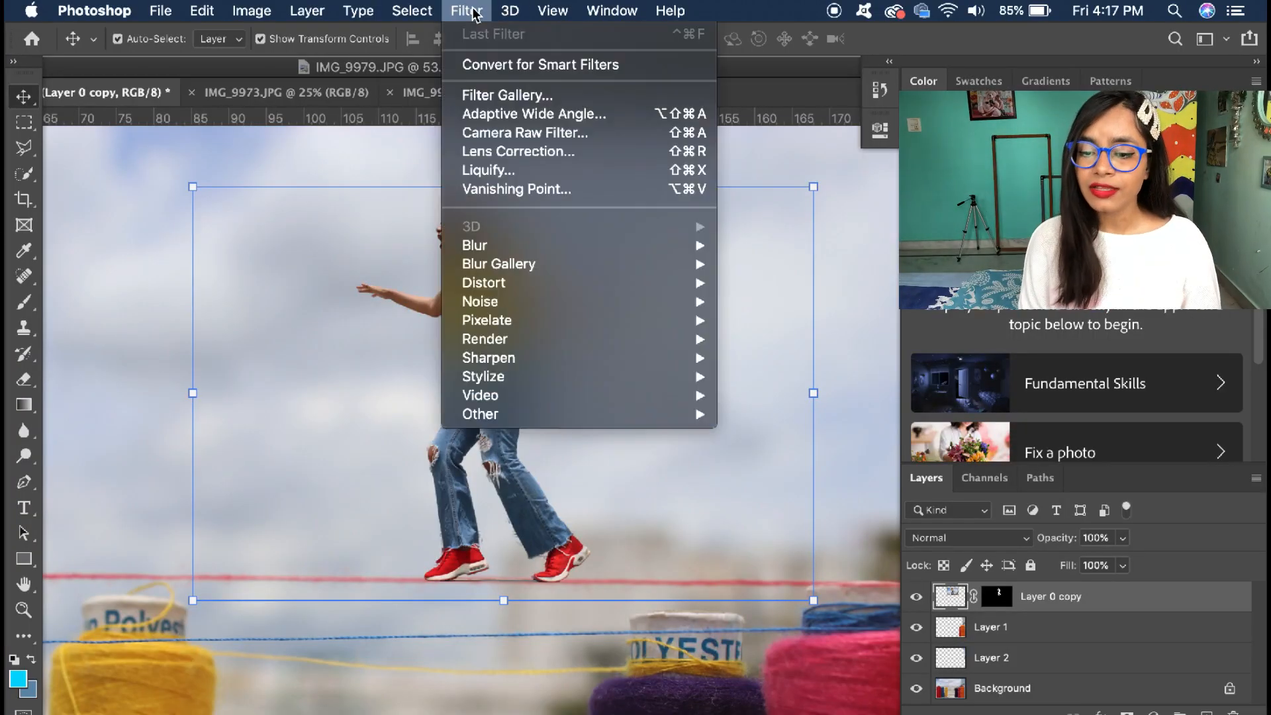
{"action": "left_click", "coordinate": [558, 134]}
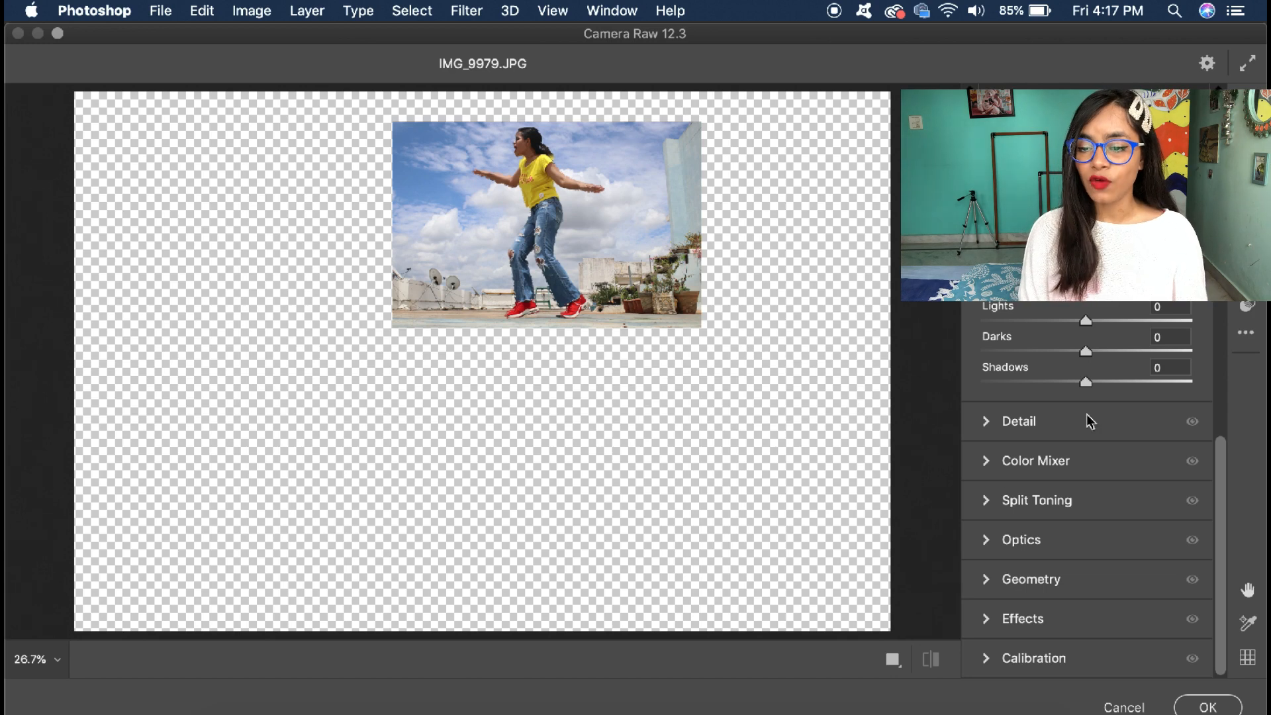
{"action": "scroll", "coordinate": [1050, 397], "scroll_direction": "up", "scroll_amount": 5}
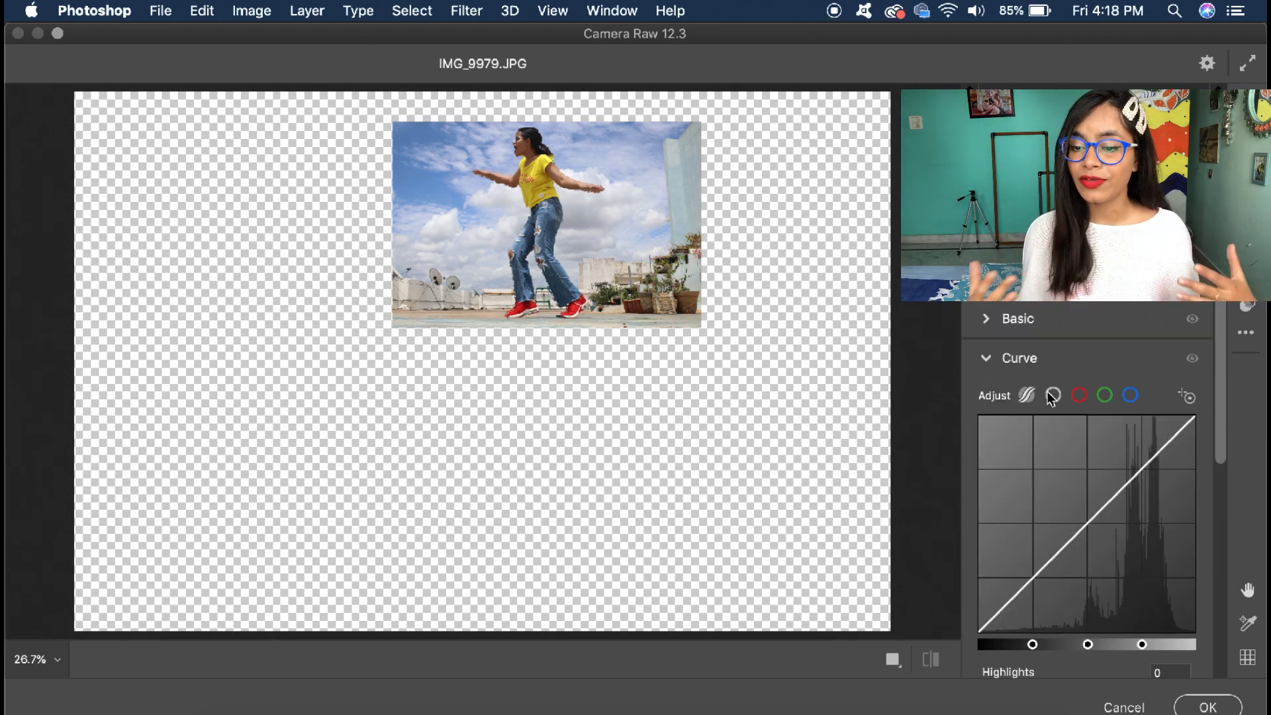
{"action": "left_click", "coordinate": [1037, 318]}
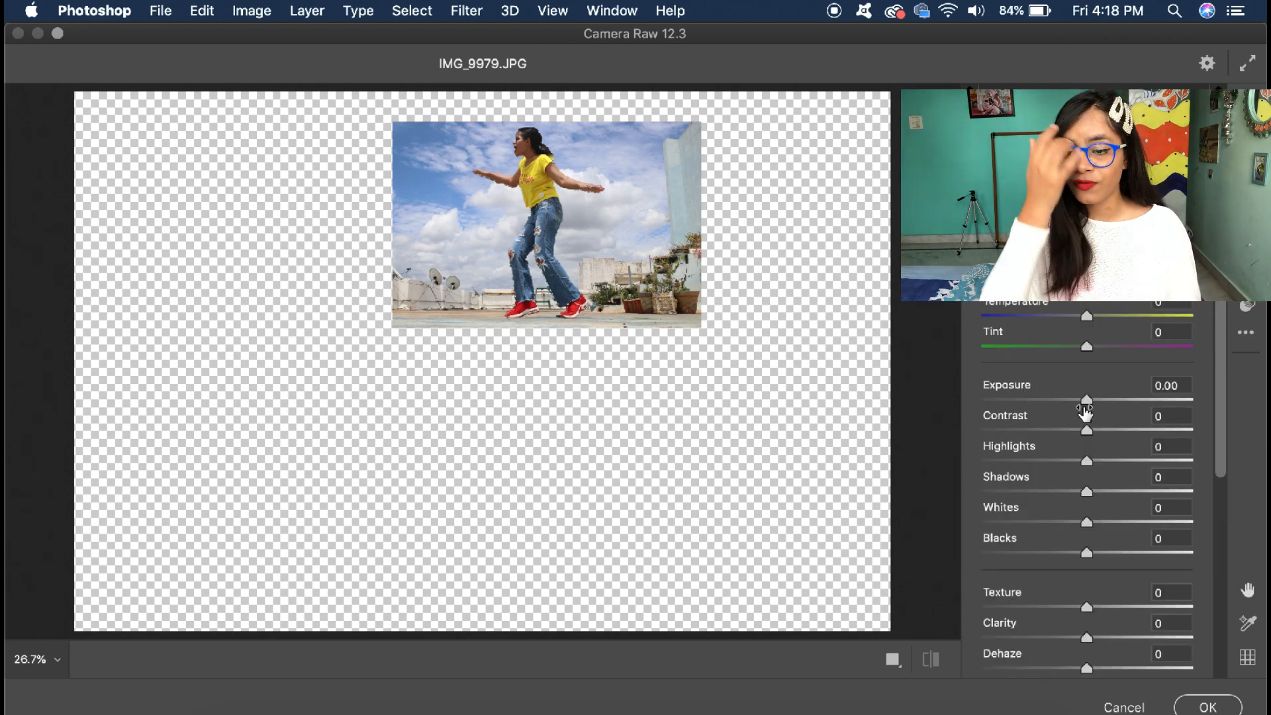
{"action": "left_click_drag", "start_coordinate": [1092, 407], "coordinate": [1077, 432]}
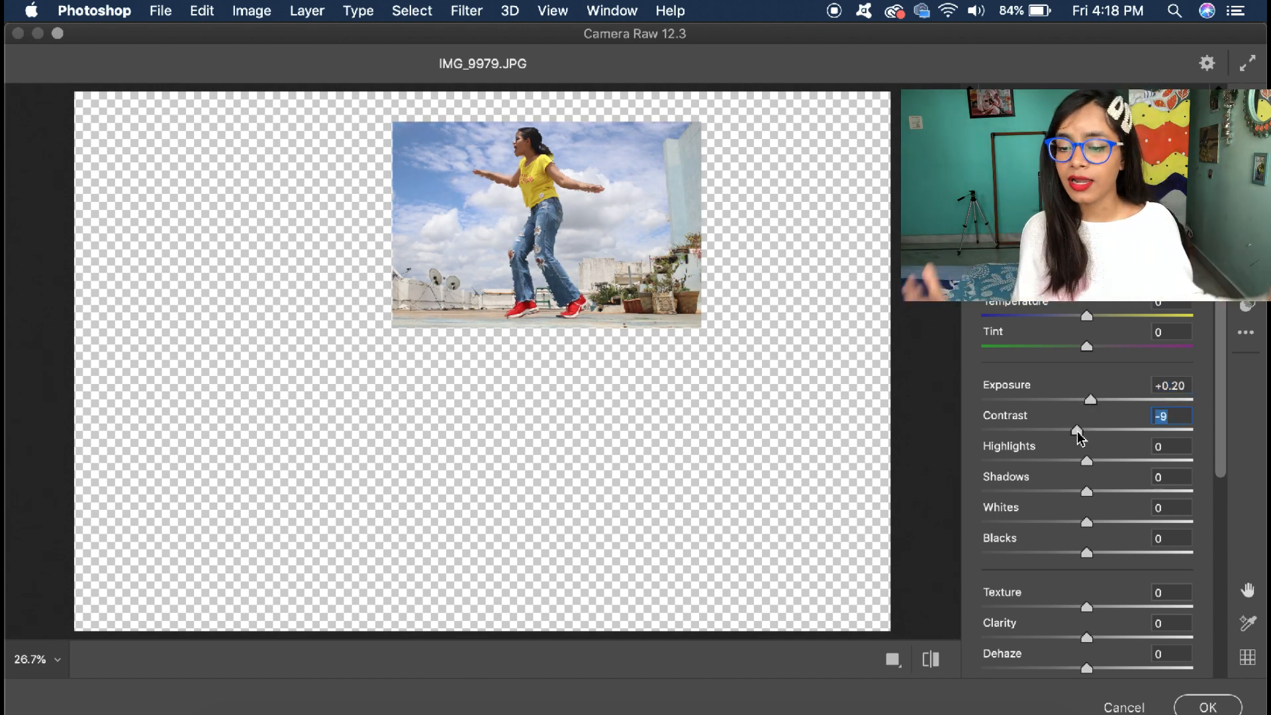
{"action": "left_click_drag", "start_coordinate": [1013, 470], "coordinate": [1116, 492]}
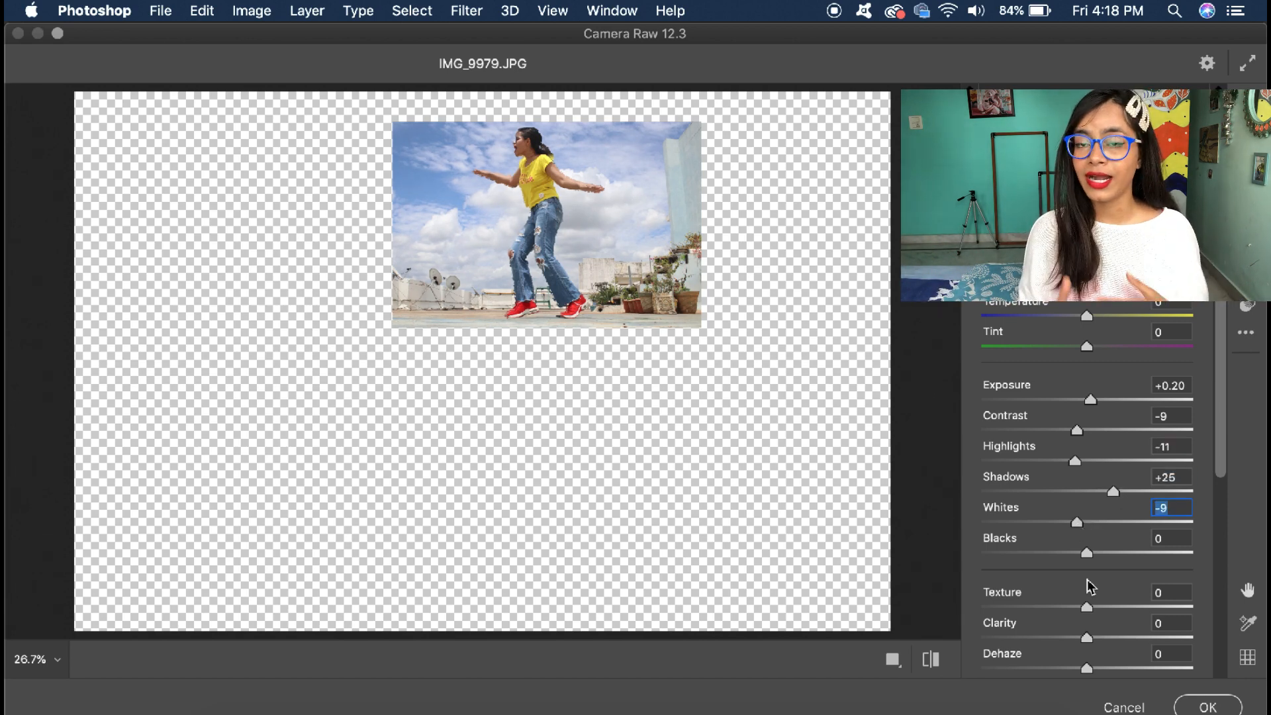
Set the woman layer's Texture to +8, Clarity to +28 and Vibrance to +25
{"action": "left_click", "coordinate": [1095, 608]}
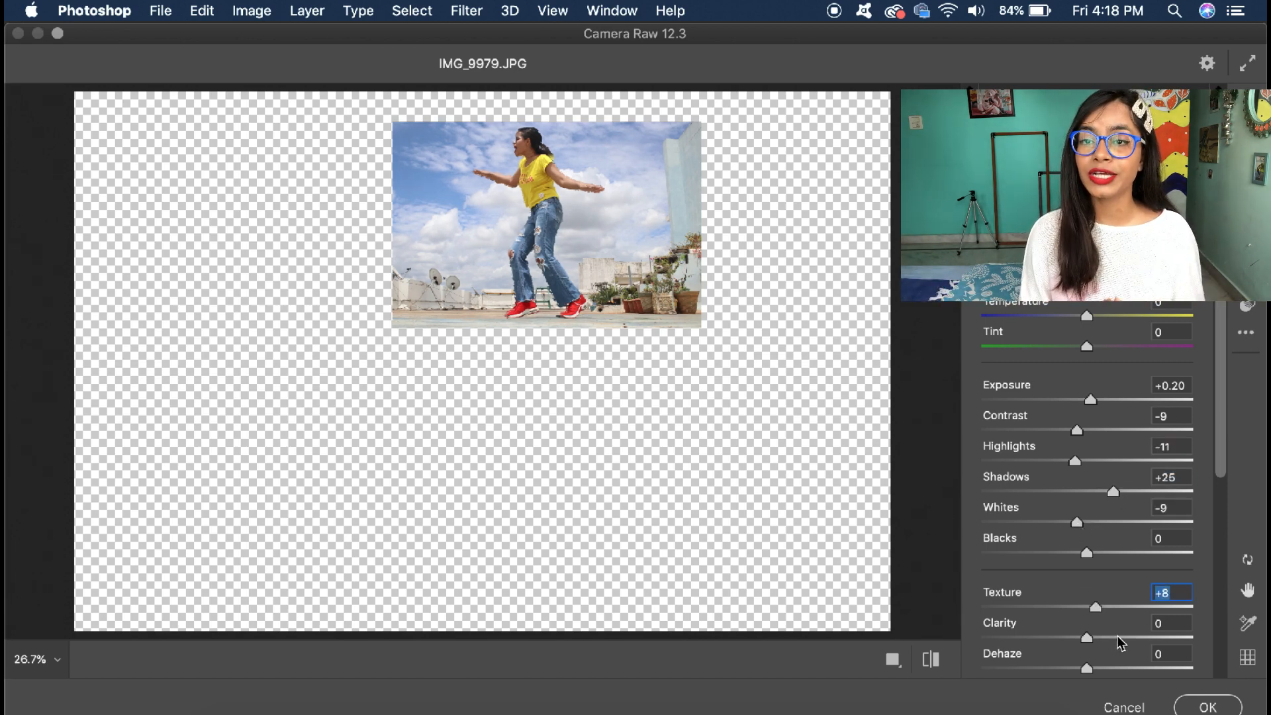
{"action": "left_click_drag", "start_coordinate": [1118, 637], "coordinate": [1110, 640]}
{"action": "scroll", "coordinate": [1061, 622], "scroll_direction": "down", "scroll_amount": 4}
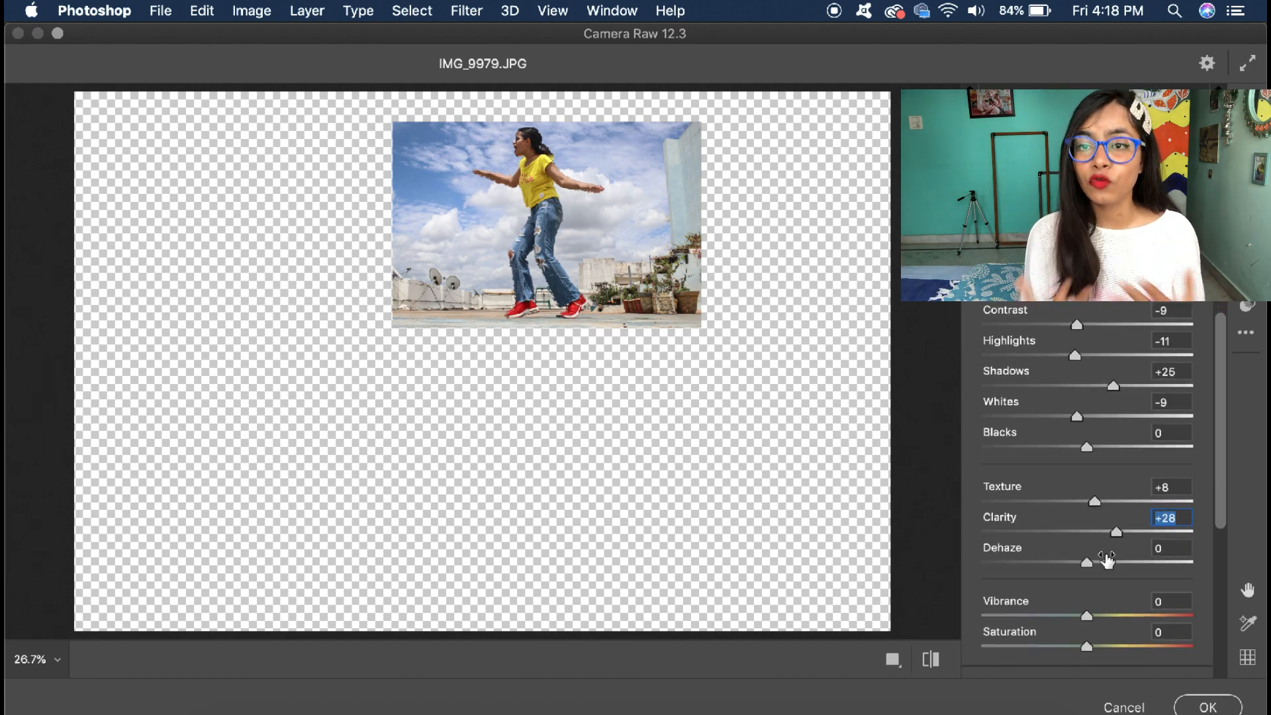
{"action": "left_click", "coordinate": [1112, 616]}
In the Color Mixer, set the hue of Yellows to -25 and Oranges to -8, and the luminance of Oranges to +28 and Blues to -8
{"action": "scroll", "coordinate": [1098, 543], "scroll_direction": "down", "scroll_amount": 9}
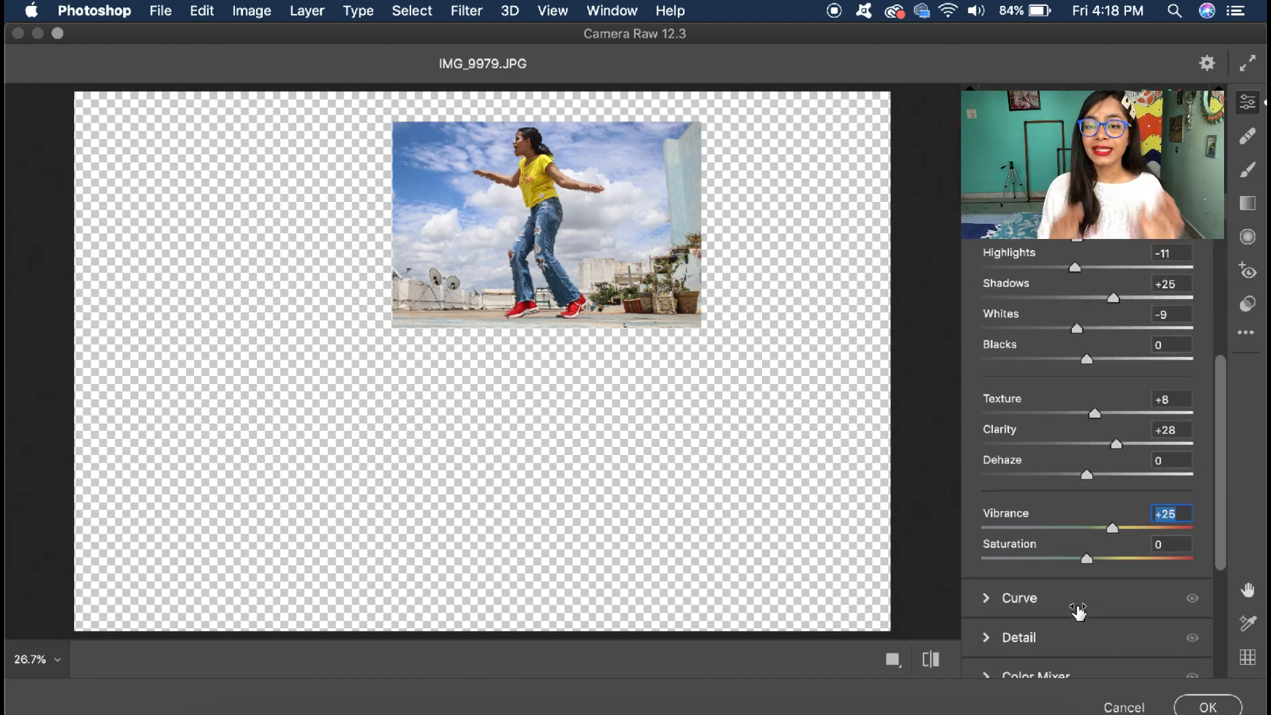
{"action": "scroll", "coordinate": [1086, 474], "scroll_direction": "down", "scroll_amount": 2}
{"action": "left_click", "coordinate": [1064, 467]}
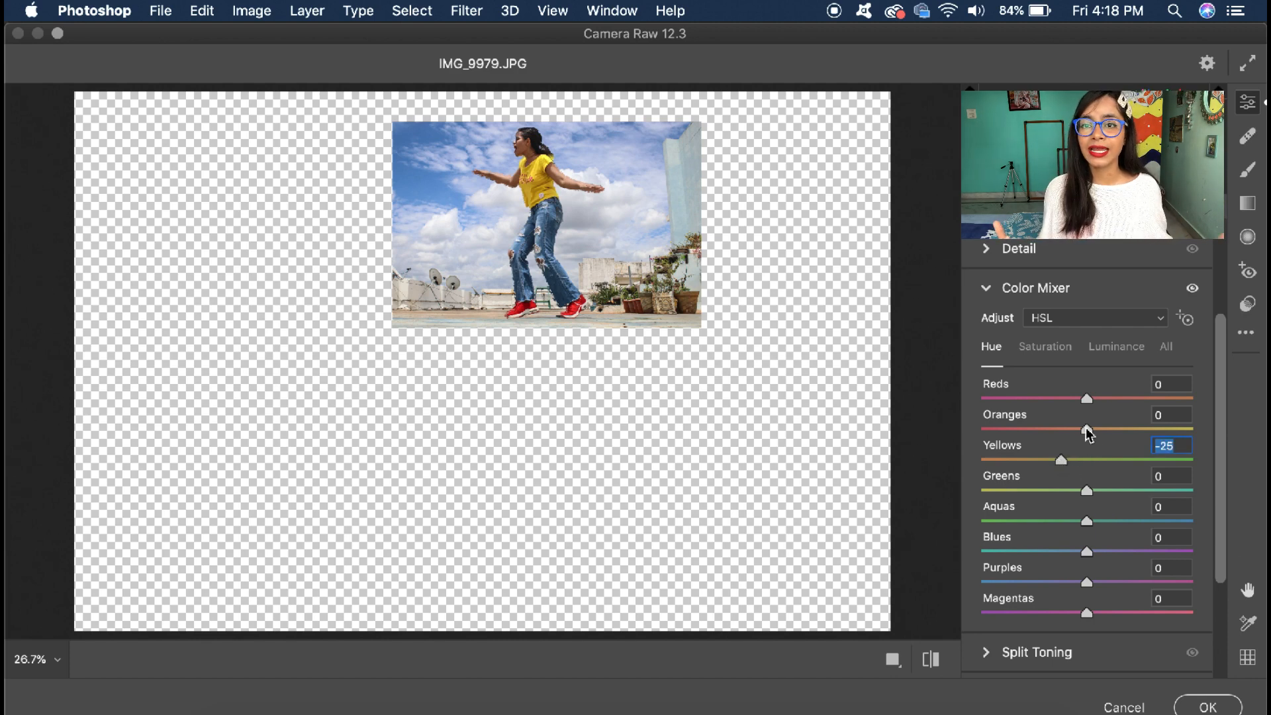
{"action": "left_click", "coordinate": [1100, 345]}
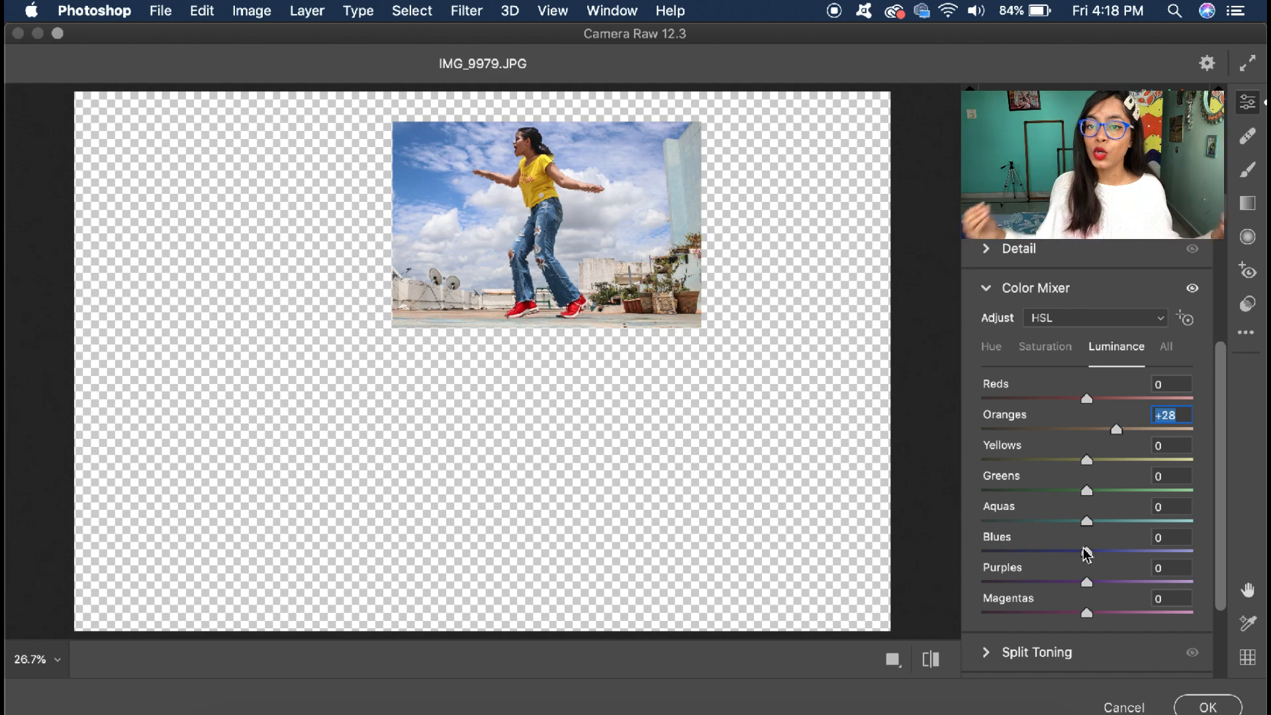
{"action": "left_click_drag", "start_coordinate": [1087, 551], "coordinate": [1007, 552]}
{"action": "double_click", "coordinate": [1058, 551]}
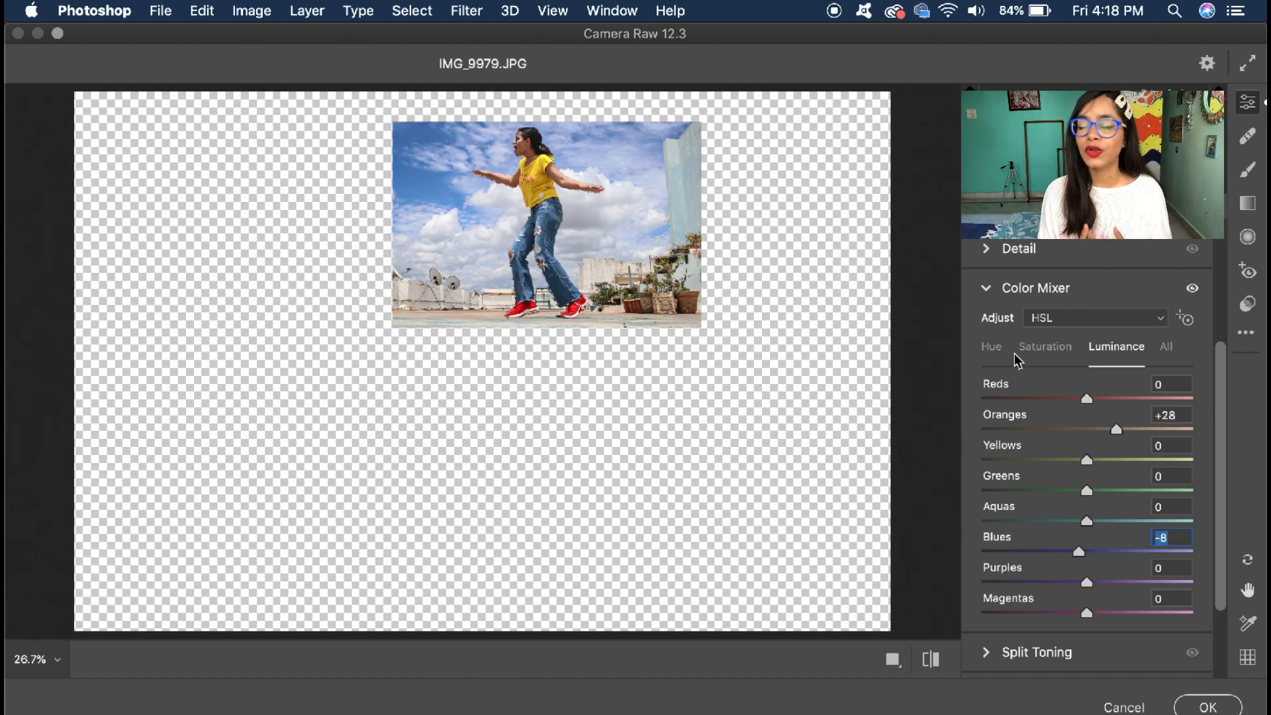
Set the Aquas hue to -42, shift the Blues hue towards teal, and apply the Camera Raw adjustments to the woman
{"action": "left_click", "coordinate": [991, 347]}
{"action": "left_click", "coordinate": [1041, 522]}
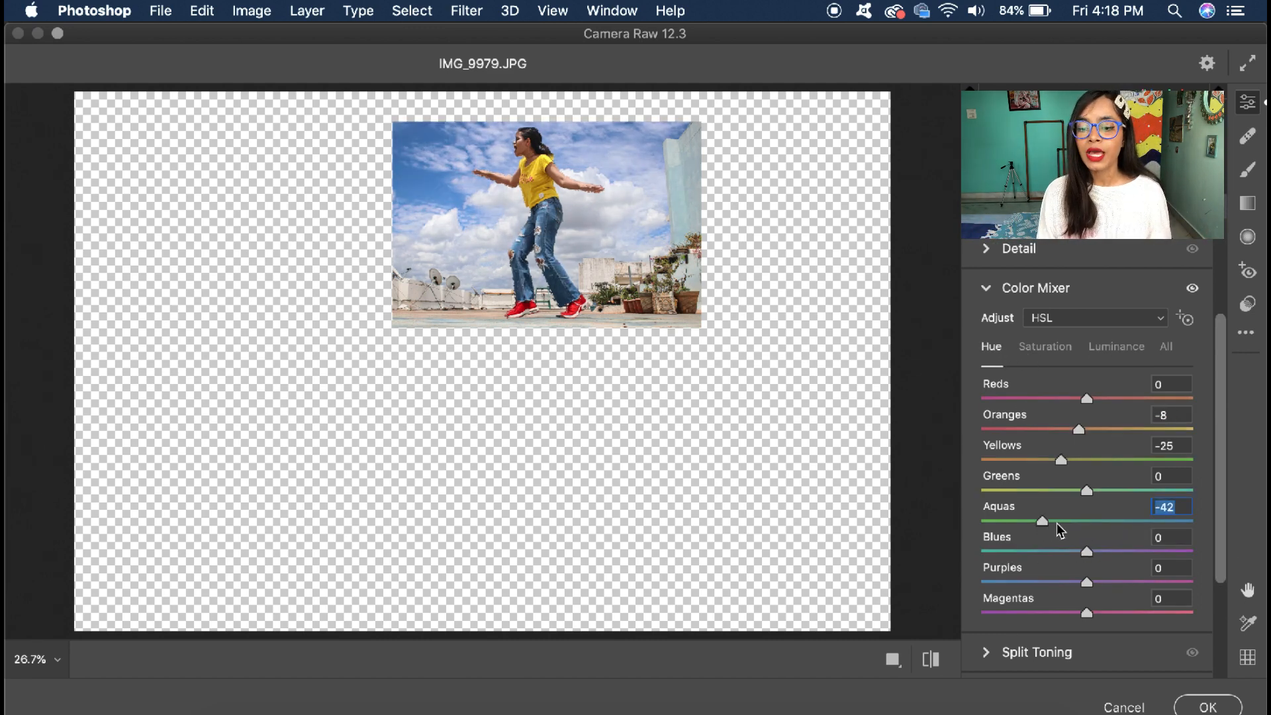
{"action": "left_click", "coordinate": [1044, 552]}
{"action": "left_click", "coordinate": [1052, 552]}
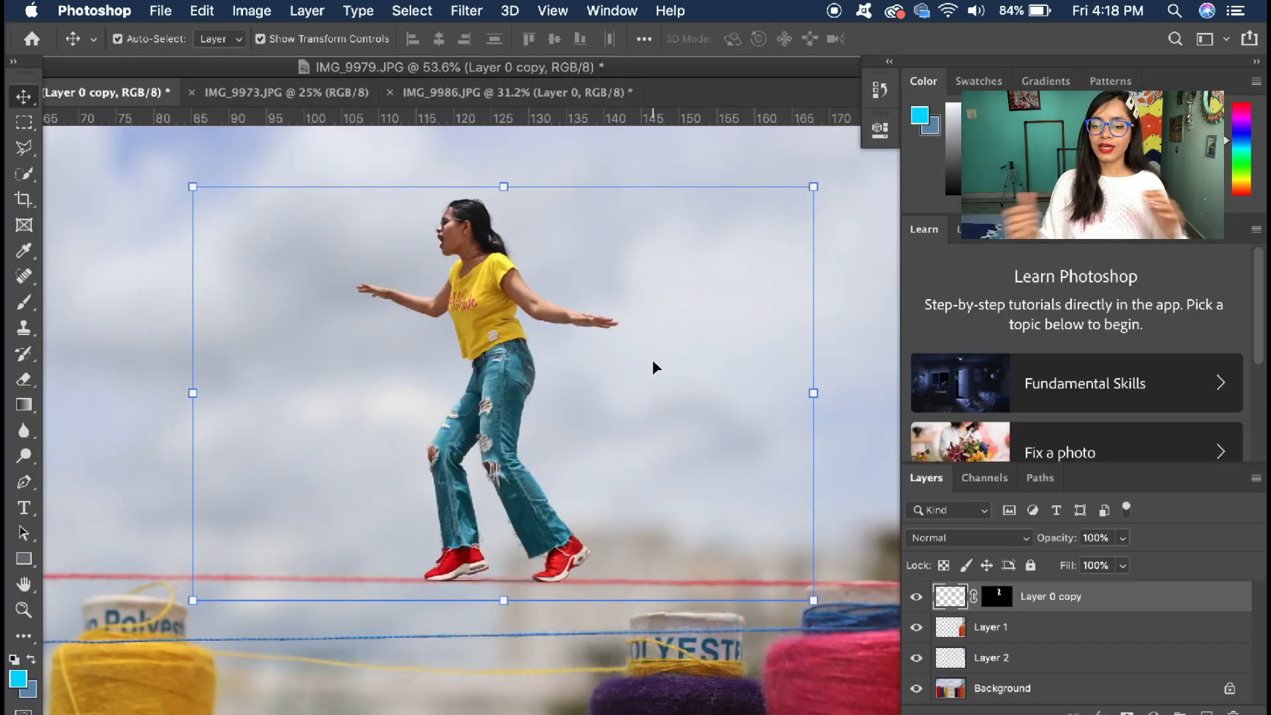
Select the Background layer containing the thread spools and open the list of filters
{"action": "scroll", "coordinate": [651, 360], "scroll_direction": "down", "scroll_amount": 3}
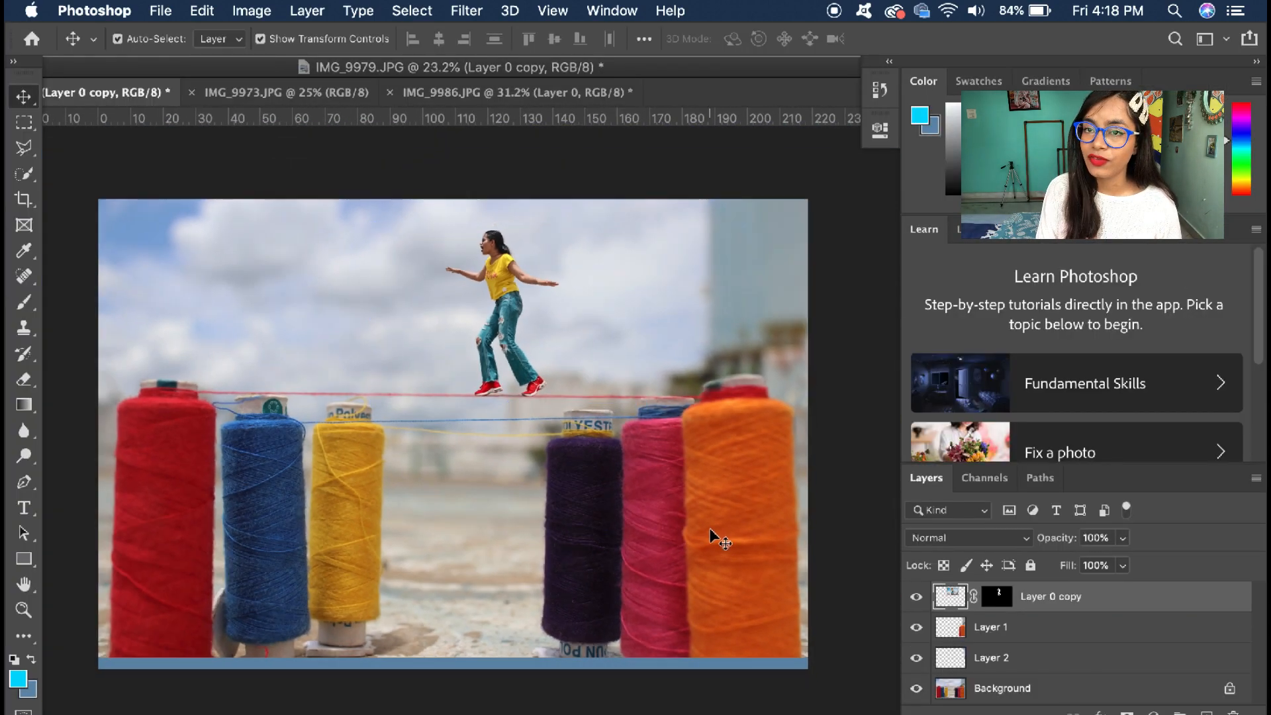
{"action": "left_click", "coordinate": [714, 534]}
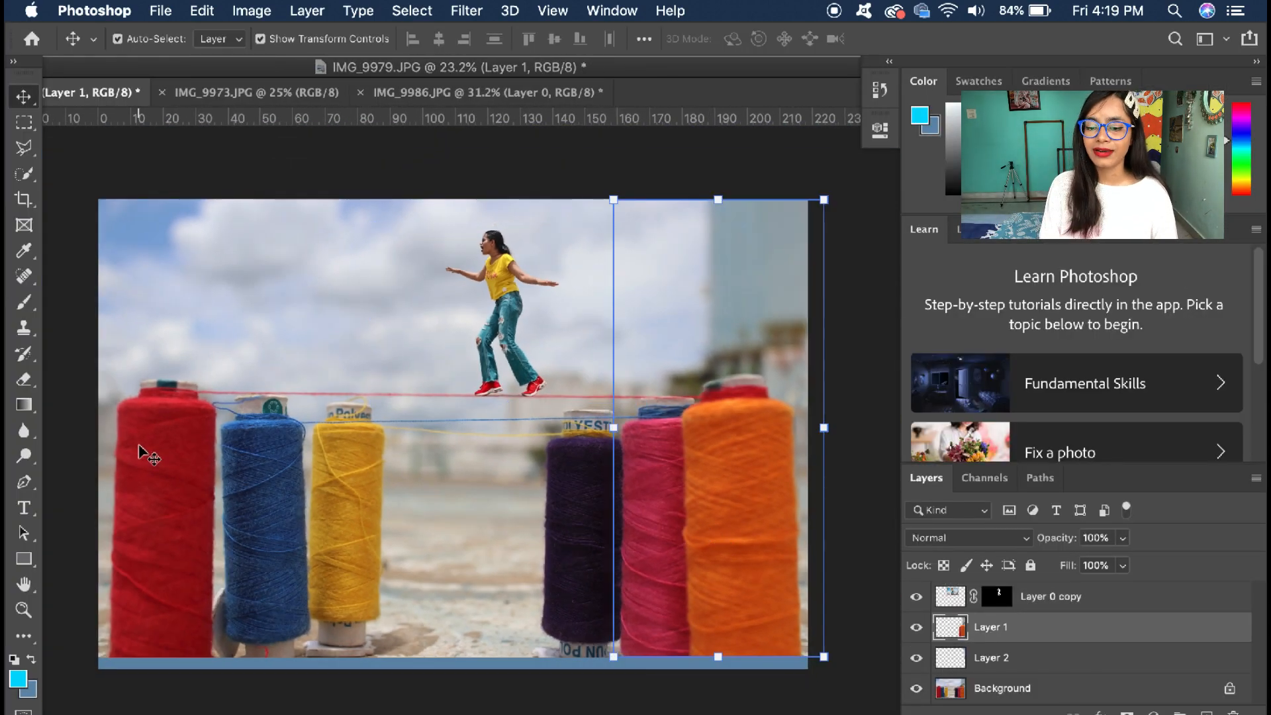
{"action": "left_click", "coordinate": [204, 532]}
{"action": "left_click", "coordinate": [953, 688]}
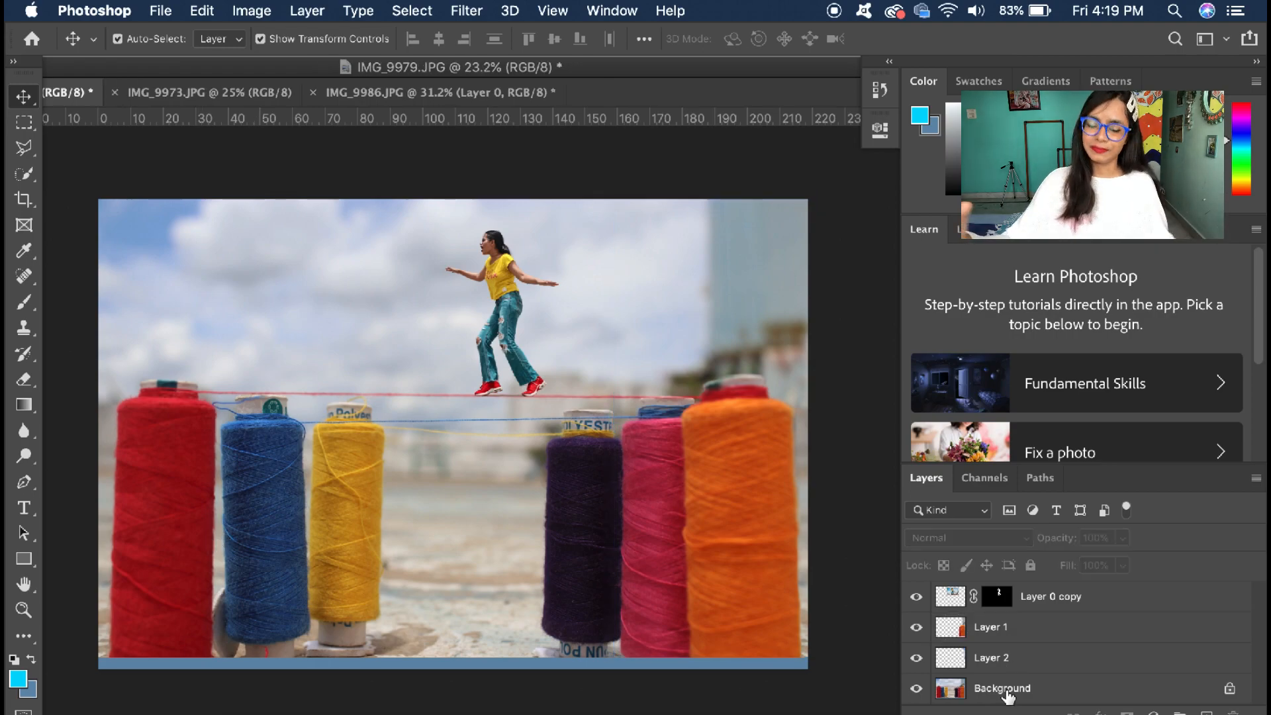
{"action": "left_click", "coordinate": [467, 11]}
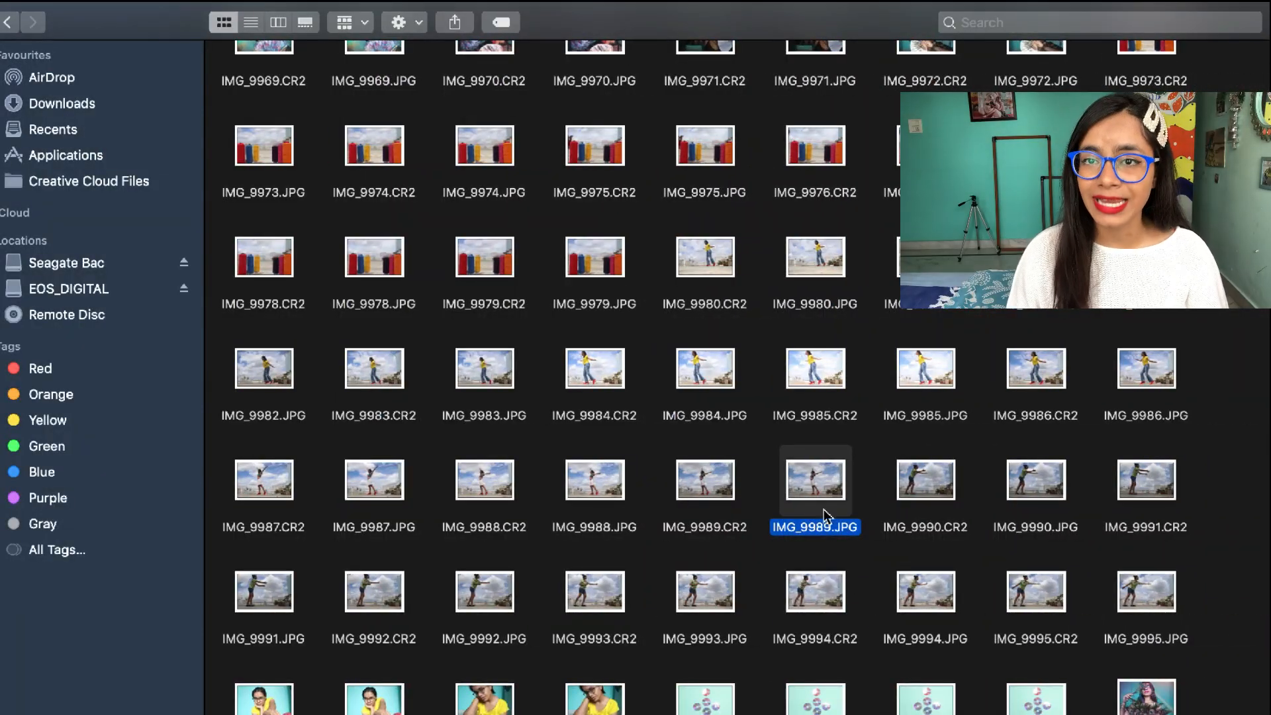
Open IMG_9989.JPG in Photoshop and enlarge its document window to work closely on the woman with outstretched arms
{"action": "left_click", "coordinate": [965, 699]}
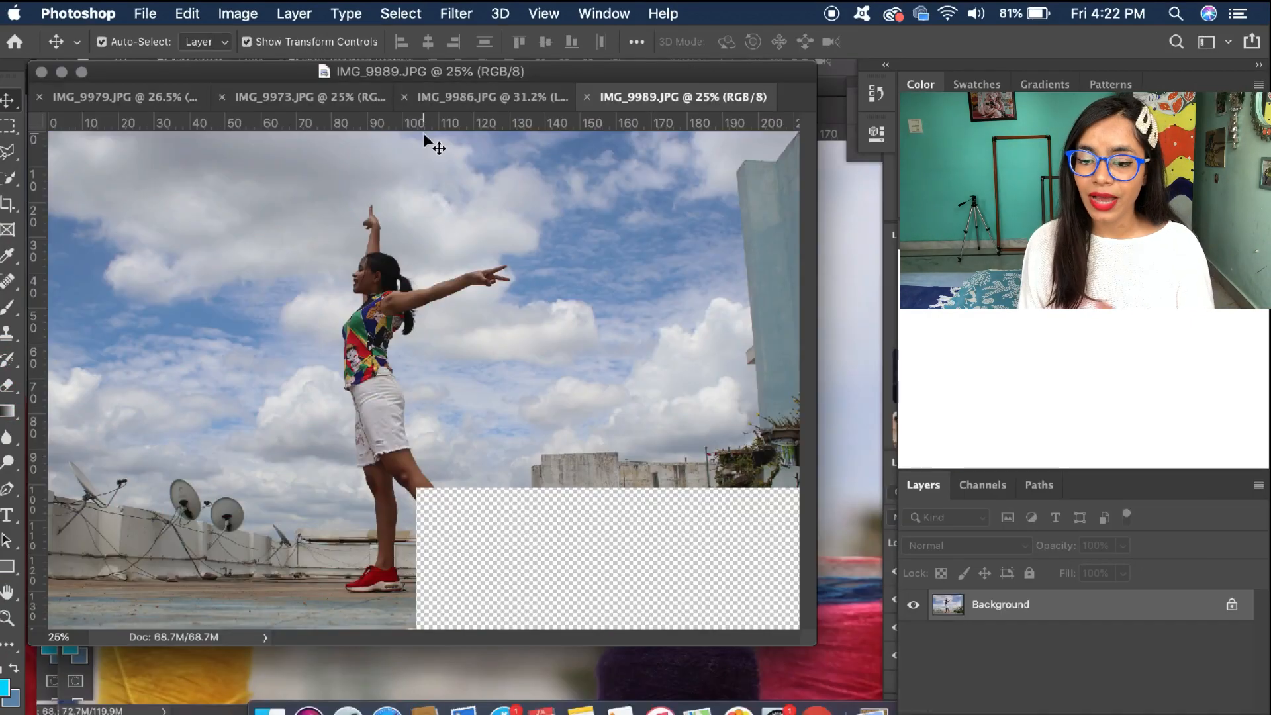
{"action": "left_click_drag", "start_coordinate": [869, 680], "coordinate": [861, 713]}
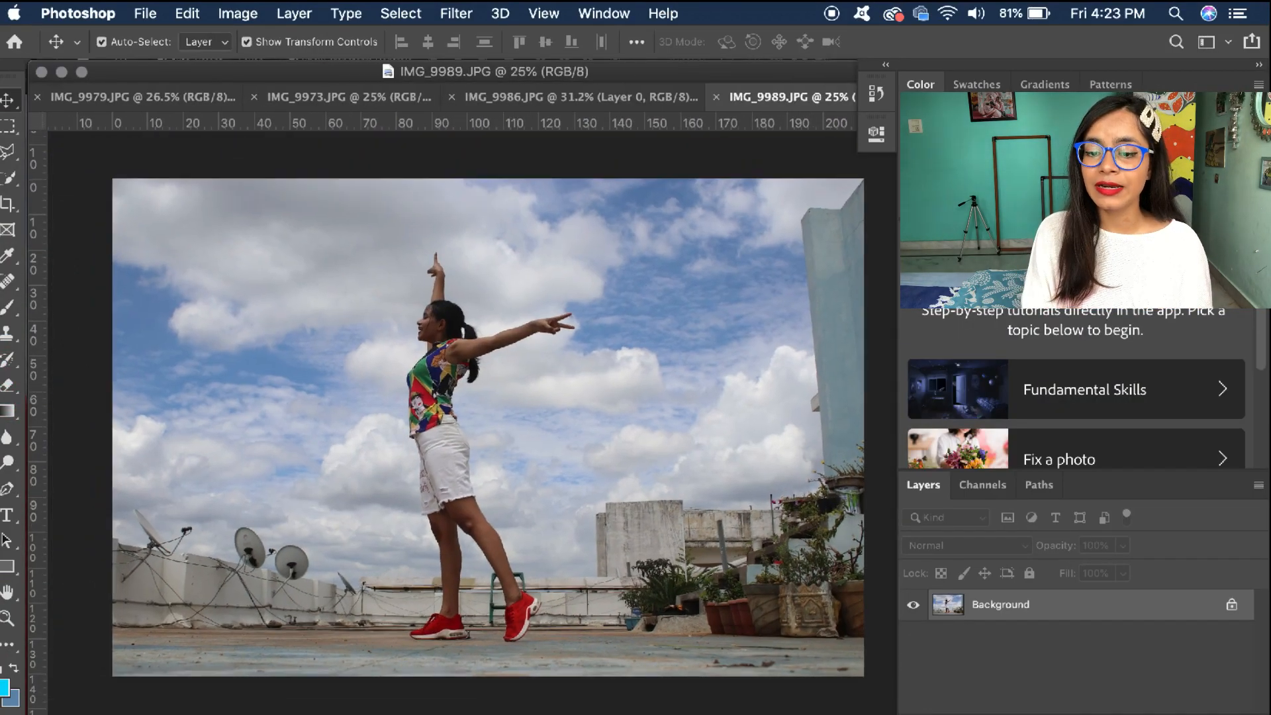
{"action": "scroll", "coordinate": [613, 464], "scroll_direction": "up", "scroll_amount": 3}
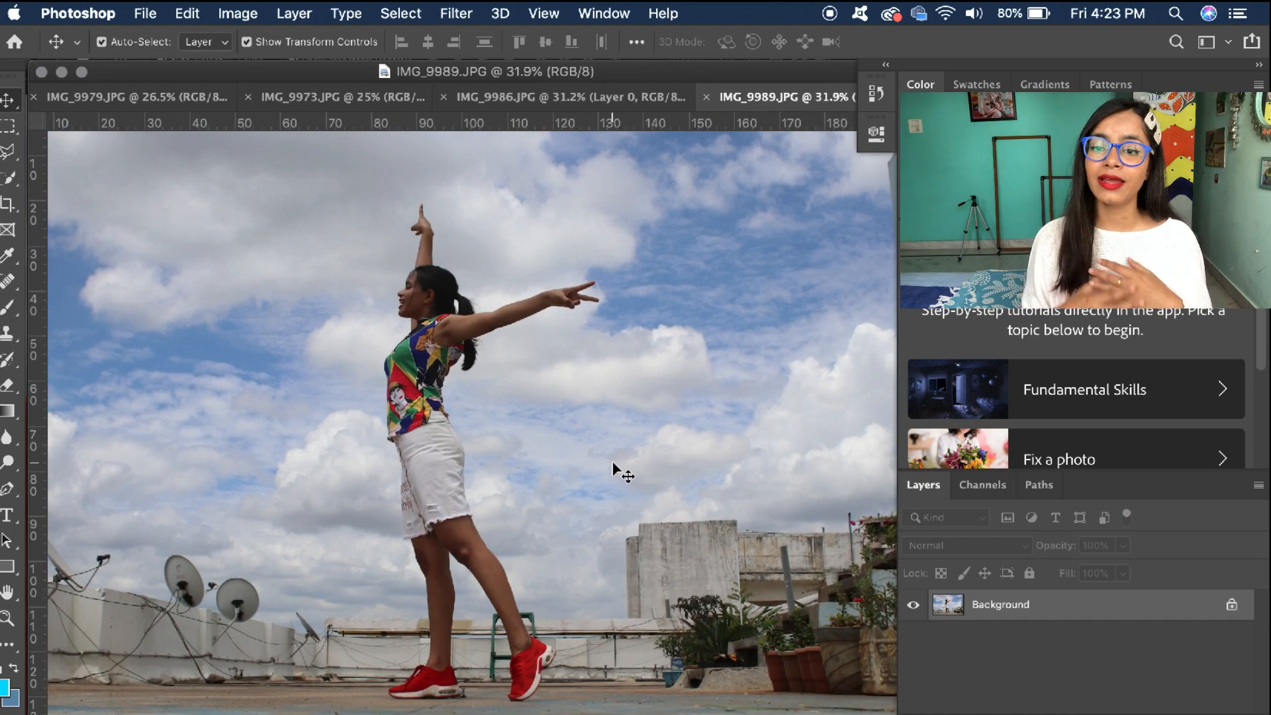
{"action": "scroll", "coordinate": [613, 463], "scroll_direction": "up", "scroll_amount": 4}
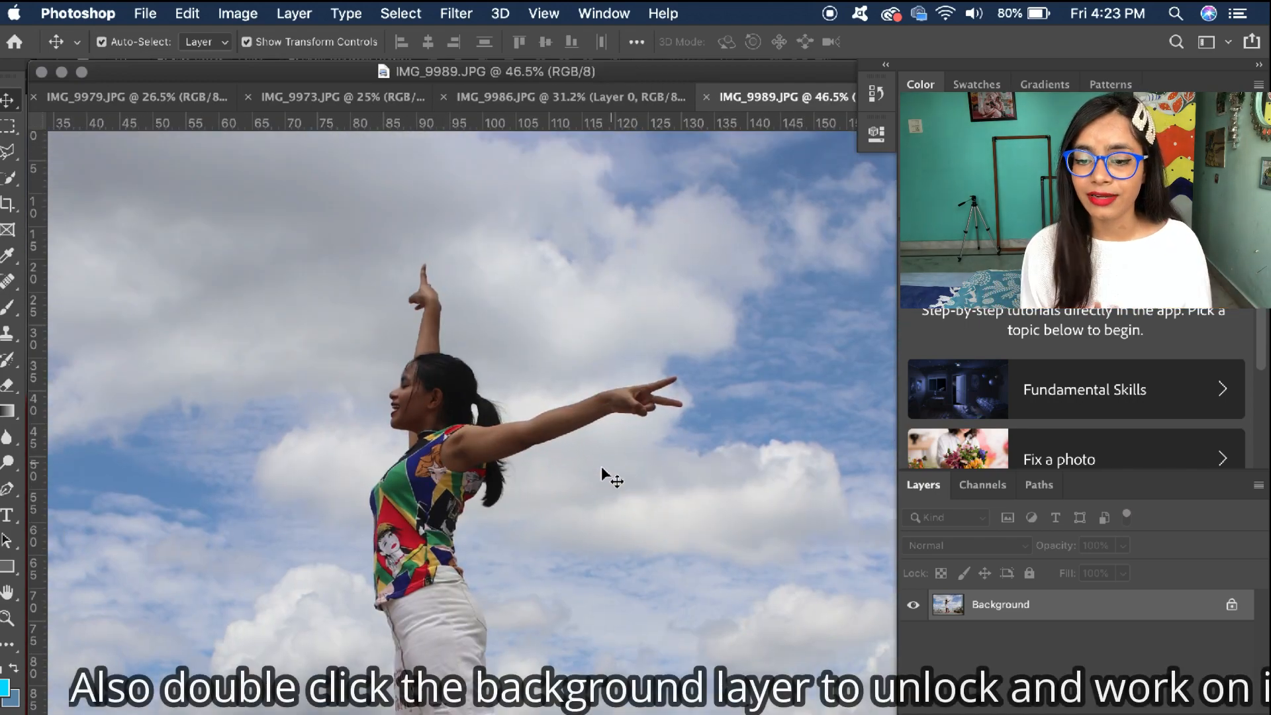
{"action": "scroll", "coordinate": [536, 476], "scroll_direction": "up", "scroll_amount": 2}
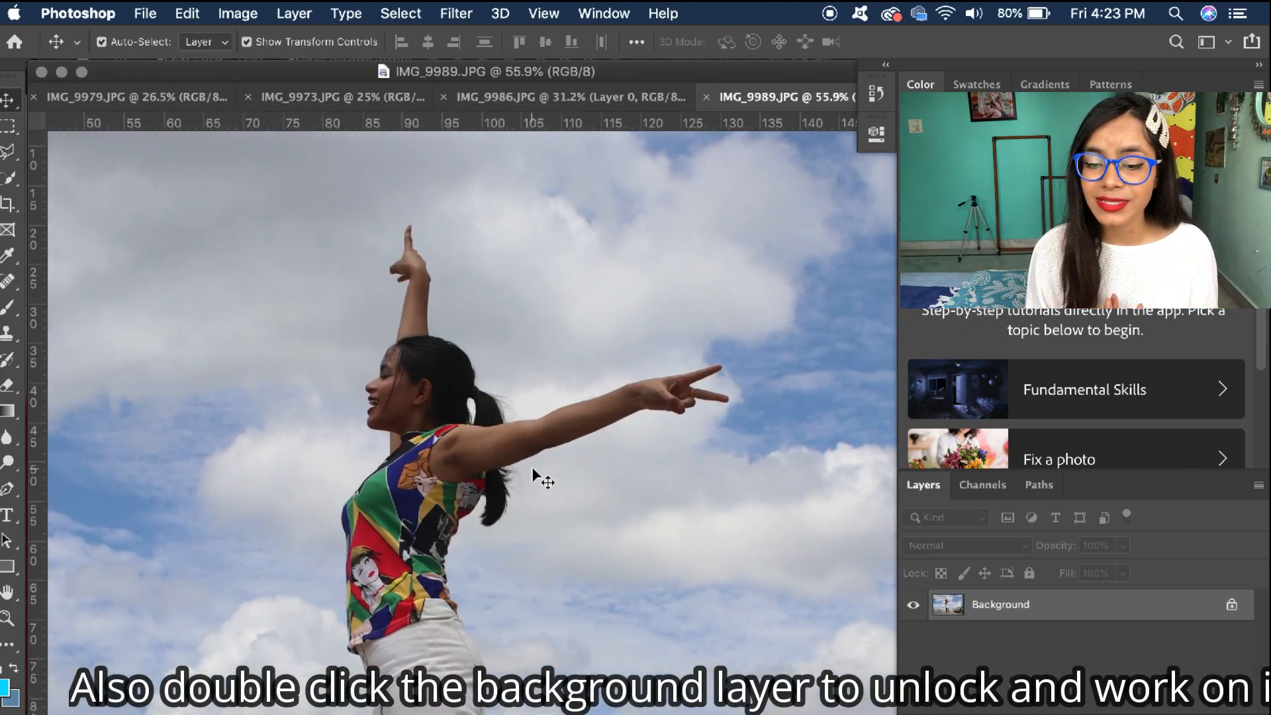
Unlock the Background layer of IMG_9989.JPG so it can be edited
{"action": "left_click", "coordinate": [1232, 605]}
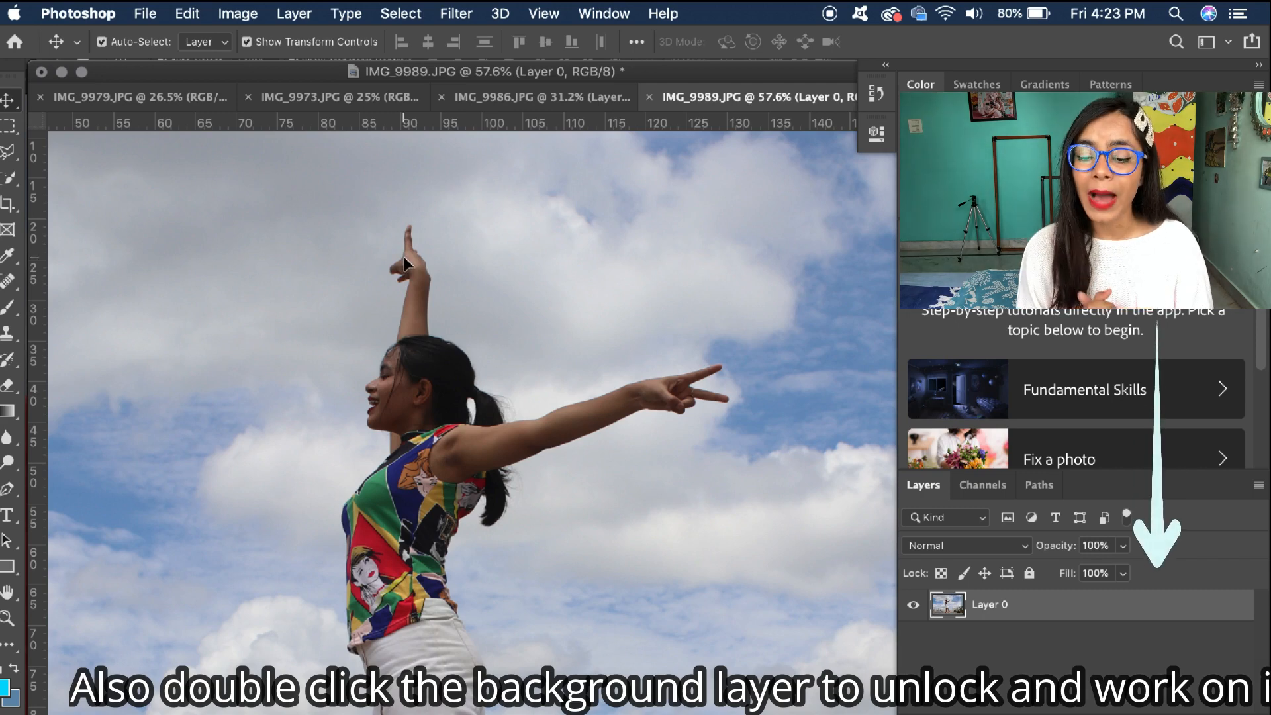
{"action": "key", "text": "F2"}
{"action": "key", "text": "F2"}
{"action": "key", "text": "F2"}
{"action": "key", "text": "F2"}
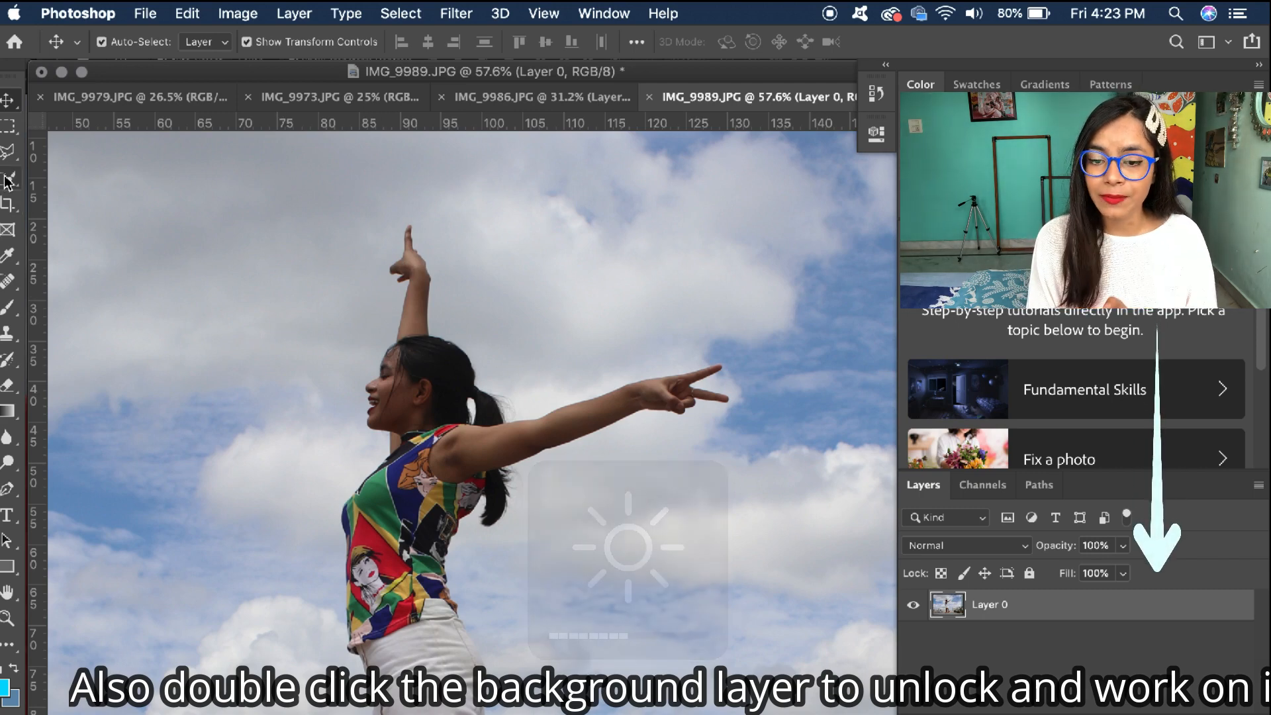
Select the whole woman from her raised hand down to her shoes with the Quick Selection tool
{"action": "key", "text": "w"}
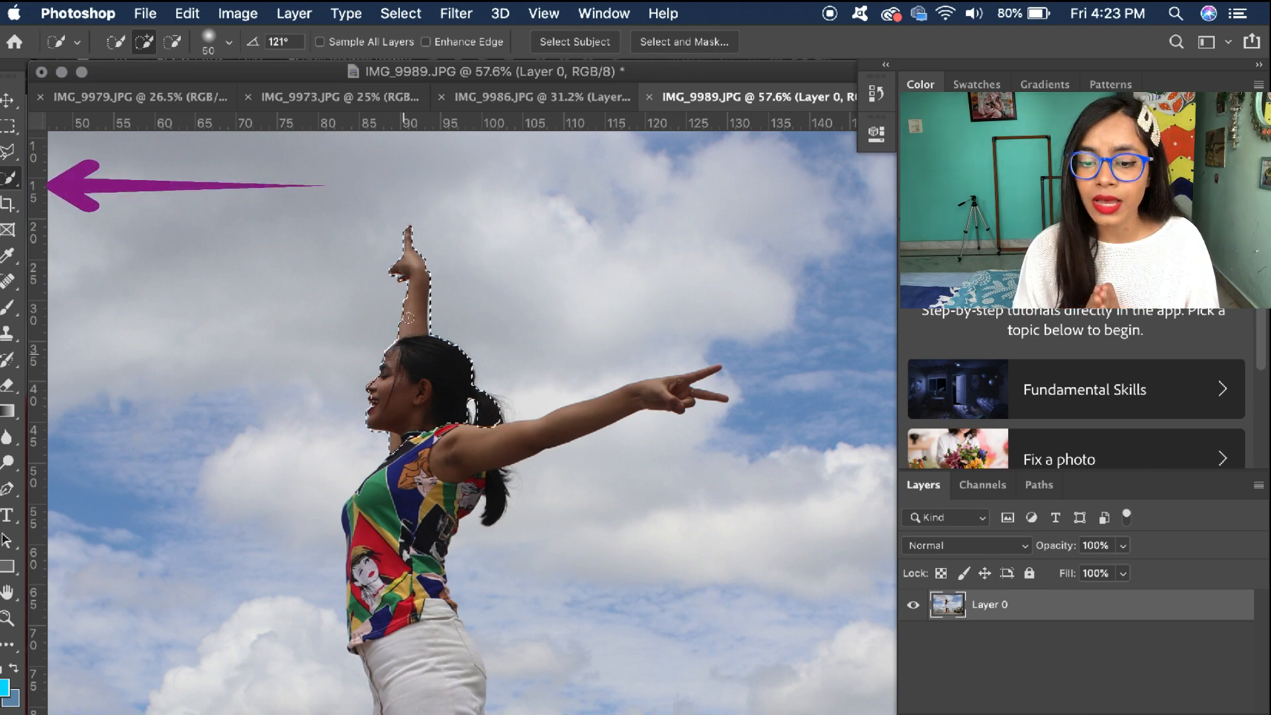
{"action": "left_click", "coordinate": [486, 450]}
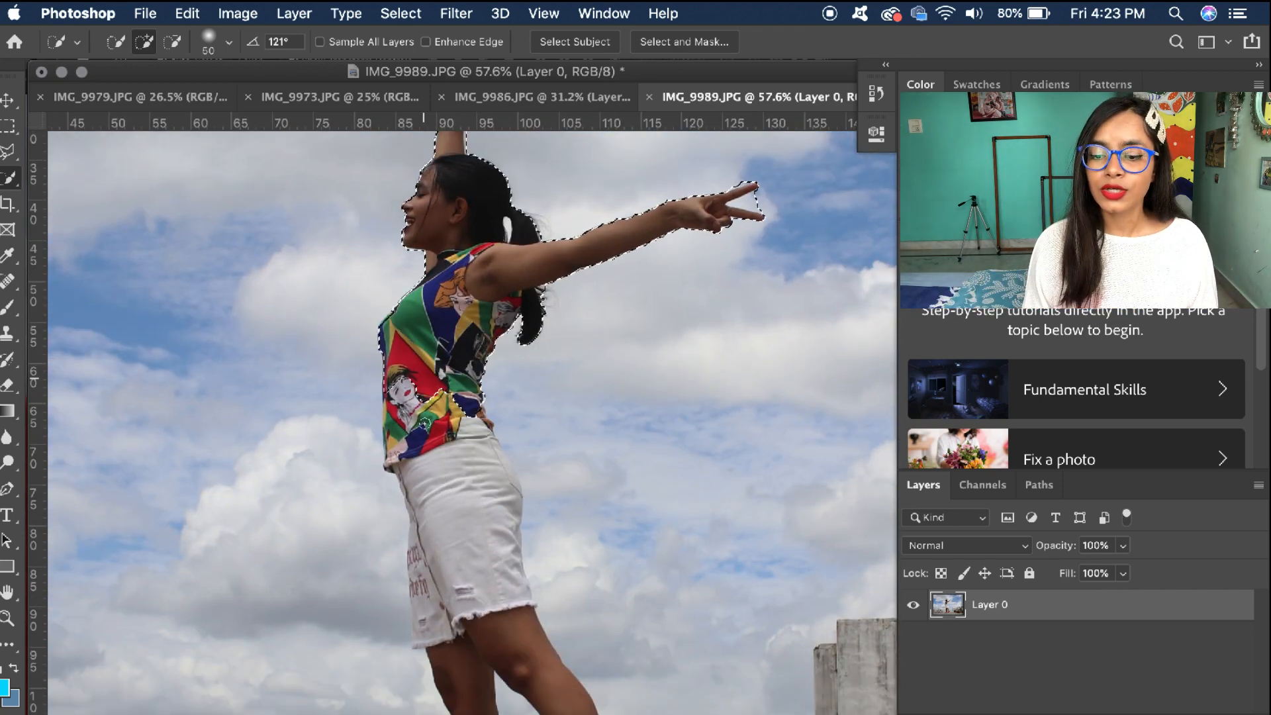
{"action": "left_click_drag", "start_coordinate": [466, 561], "coordinate": [428, 626]}
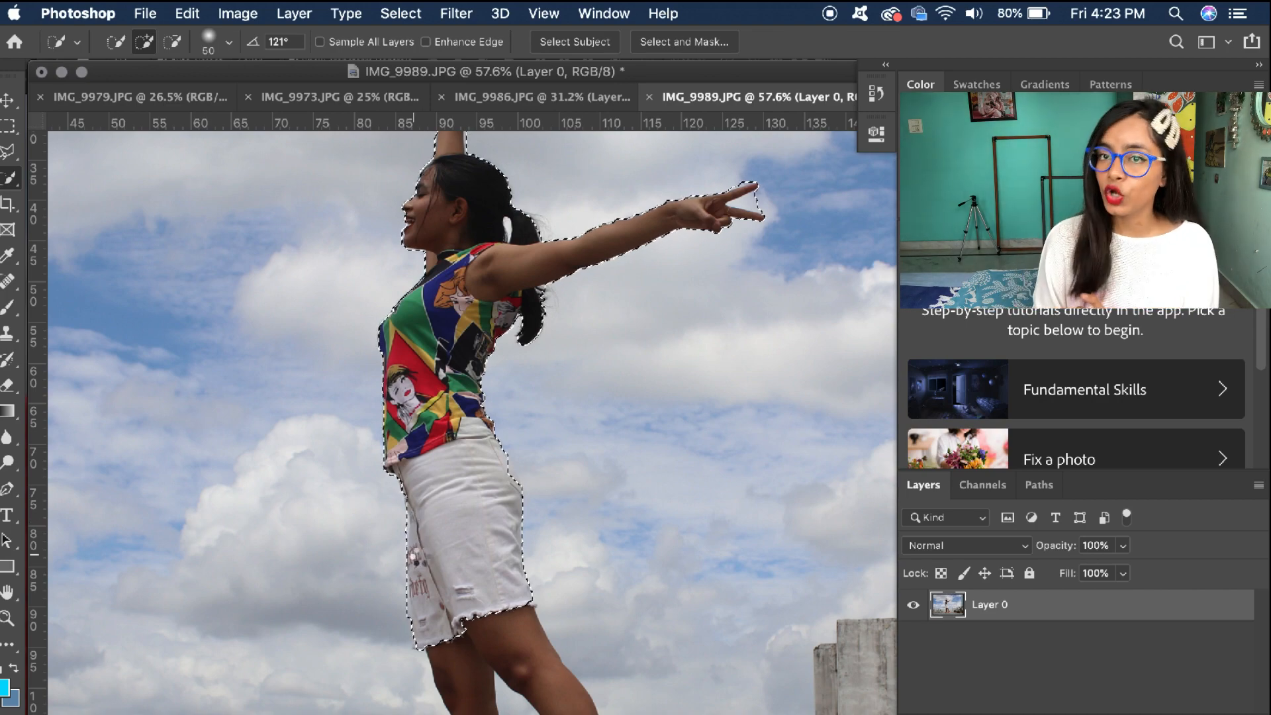
{"action": "scroll", "coordinate": [415, 549], "scroll_direction": "down", "scroll_amount": 10}
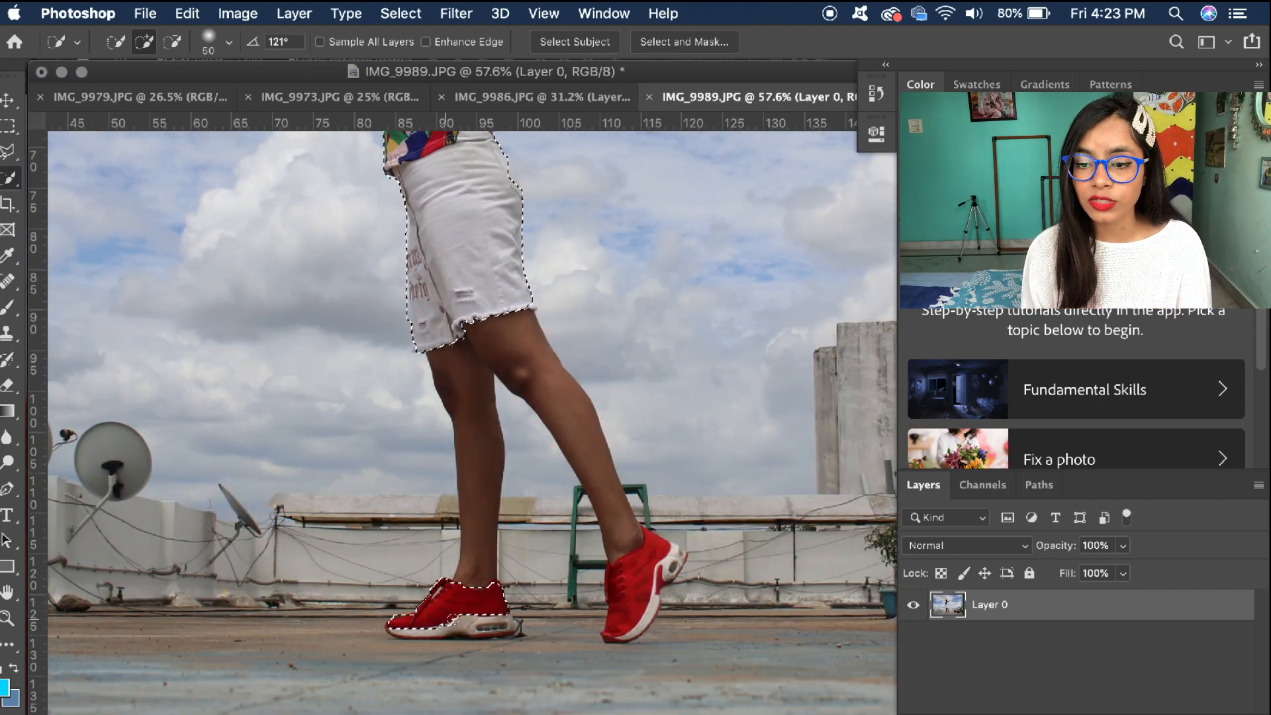
{"action": "left_click_drag", "start_coordinate": [474, 623], "coordinate": [425, 621]}
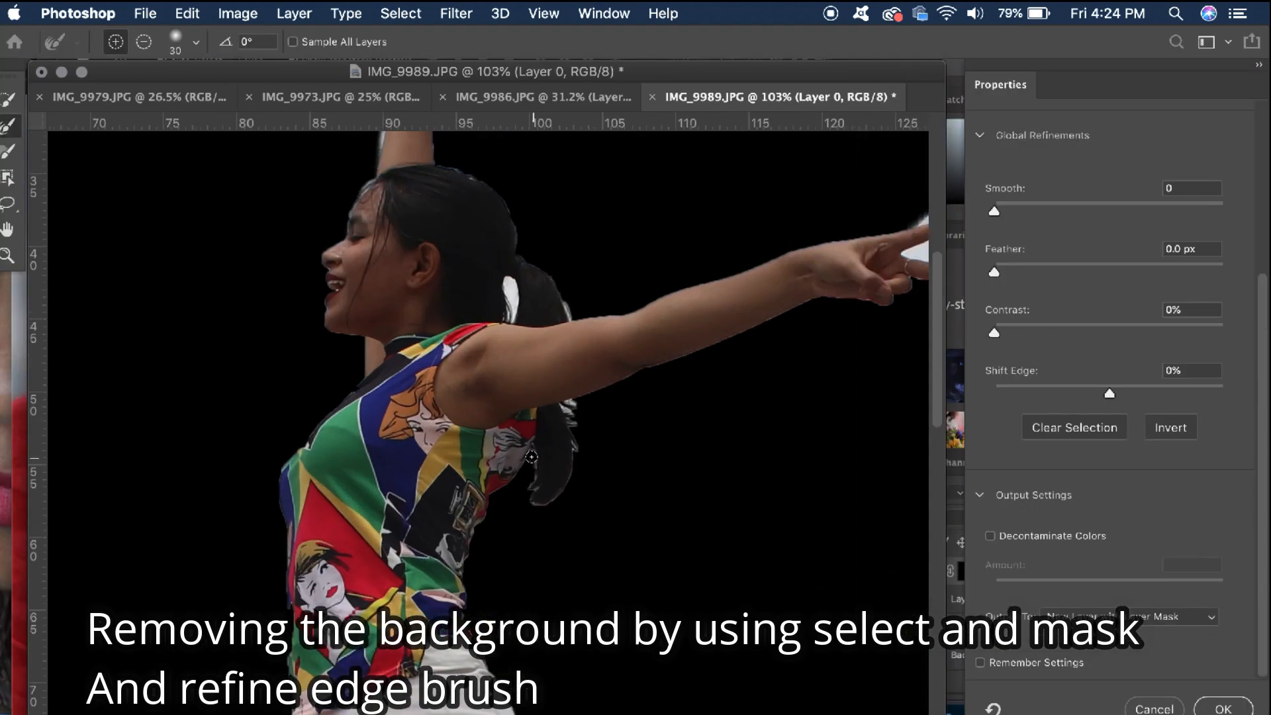
Refine the mask edges around the outstretched hand, arm and hair using a Refine Edge brush of size 35
{"action": "scroll", "coordinate": [600, 483], "scroll_direction": "right", "scroll_amount": 5}
{"action": "scroll", "coordinate": [599, 482], "scroll_direction": "up", "scroll_amount": 4}
{"action": "key", "text": "]"}
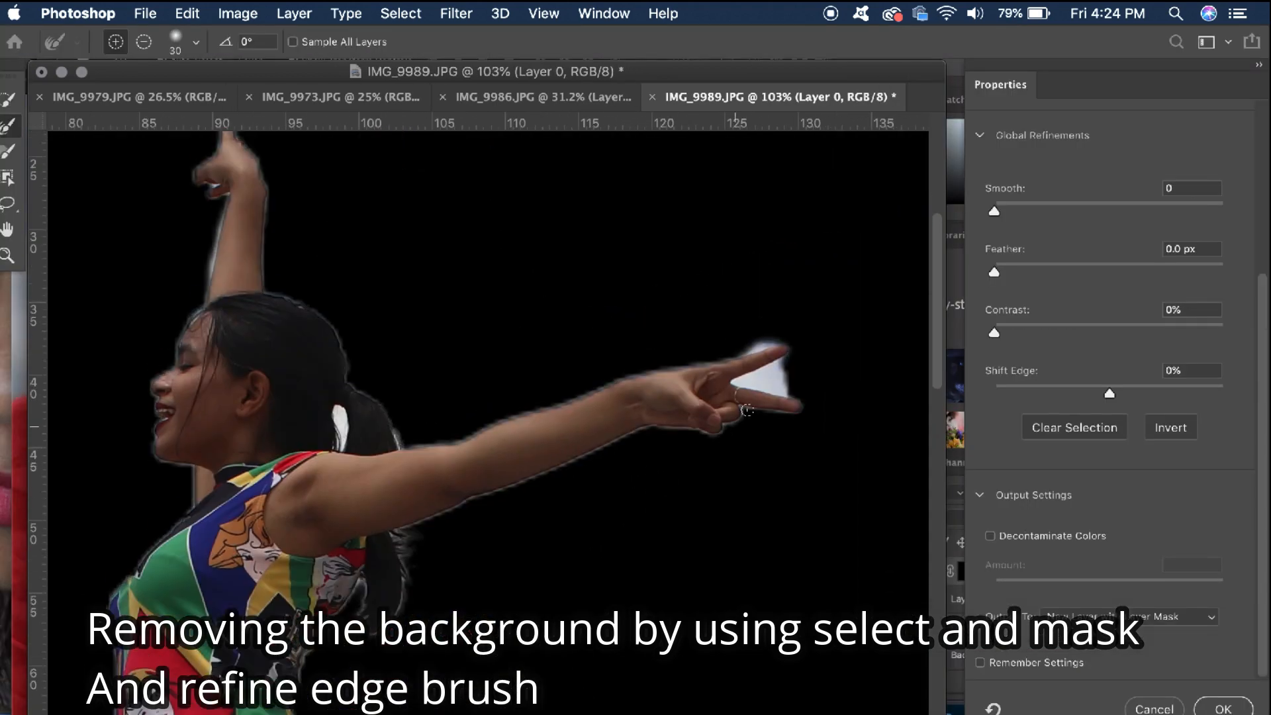
{"action": "left_click_drag", "start_coordinate": [785, 374], "coordinate": [743, 376]}
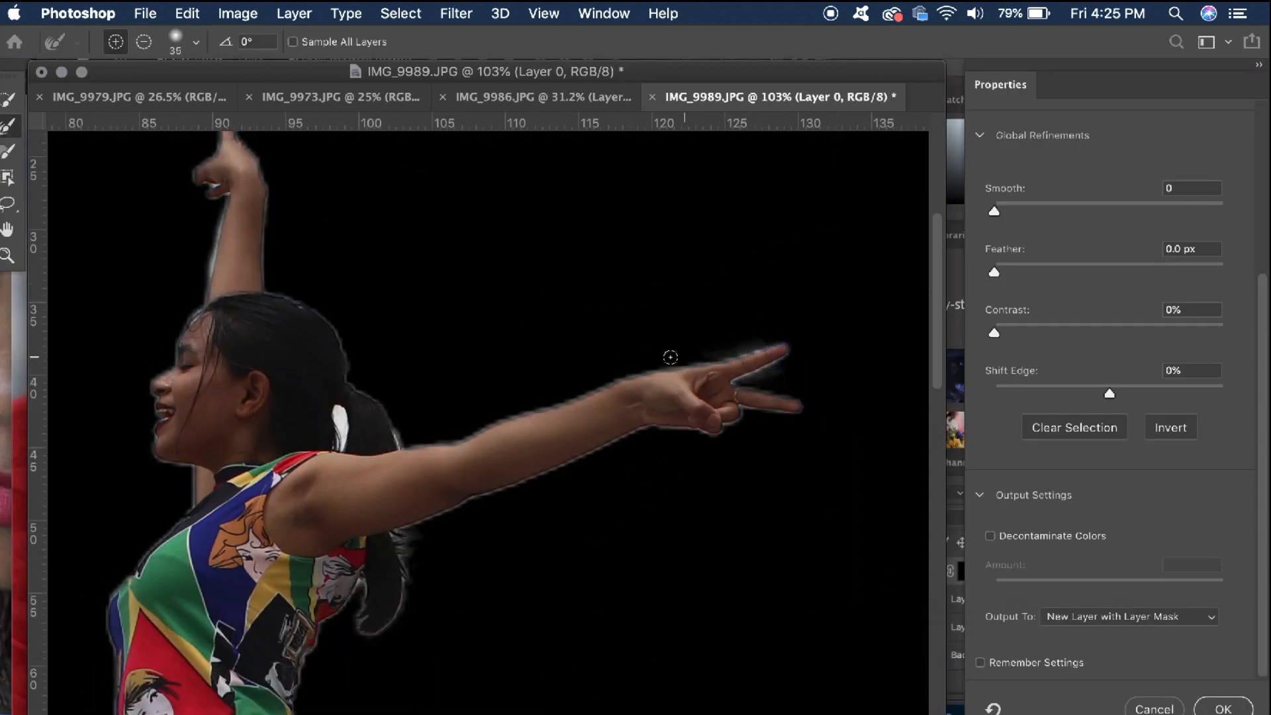
{"action": "left_click_drag", "start_coordinate": [400, 453], "coordinate": [411, 466]}
{"action": "scroll", "coordinate": [412, 466], "scroll_direction": "left", "scroll_amount": 5}
{"action": "left_click_drag", "start_coordinate": [555, 380], "coordinate": [539, 335]}
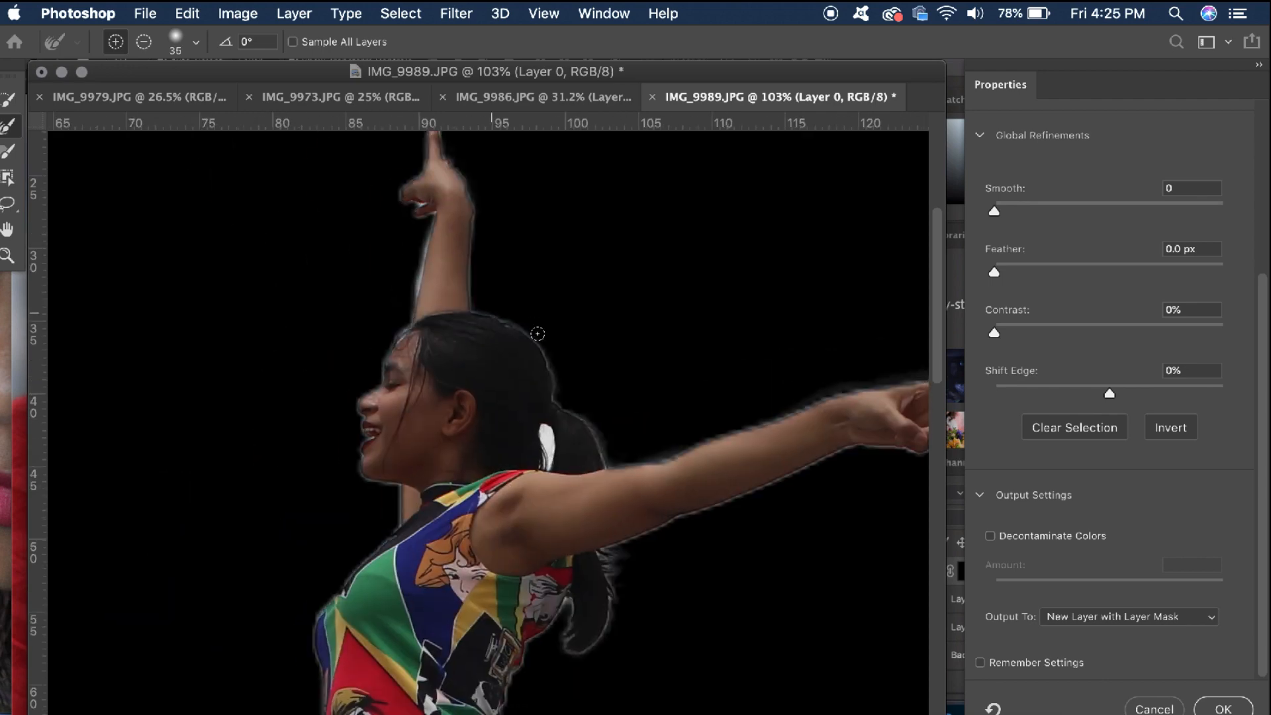
Refine the mask edges along the woman's raised arm, patterned top and white shorts
{"action": "scroll", "coordinate": [539, 335], "scroll_direction": "up", "scroll_amount": 5}
{"action": "scroll", "coordinate": [467, 541], "scroll_direction": "left", "scroll_amount": 5}
{"action": "scroll", "coordinate": [565, 174], "scroll_direction": "up", "scroll_amount": 5}
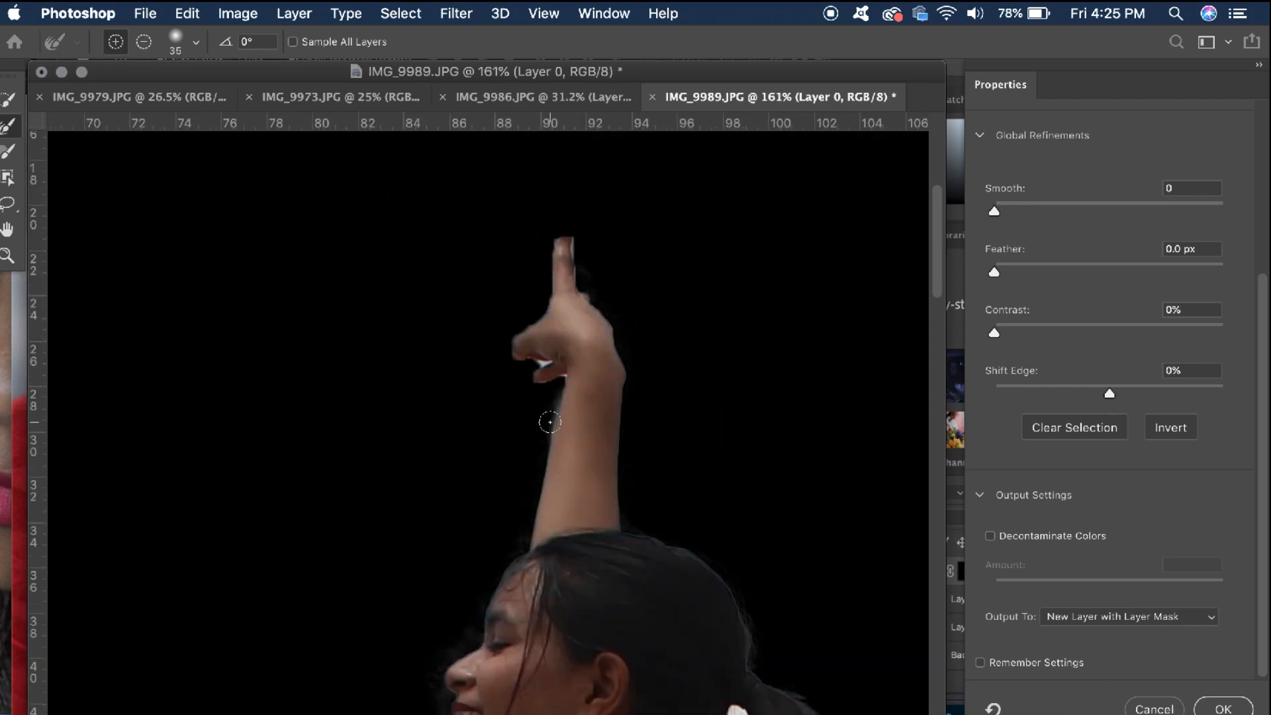
{"action": "scroll", "coordinate": [568, 294], "scroll_direction": "down", "scroll_amount": 10}
{"action": "scroll", "coordinate": [582, 351], "scroll_direction": "right", "scroll_amount": 2}
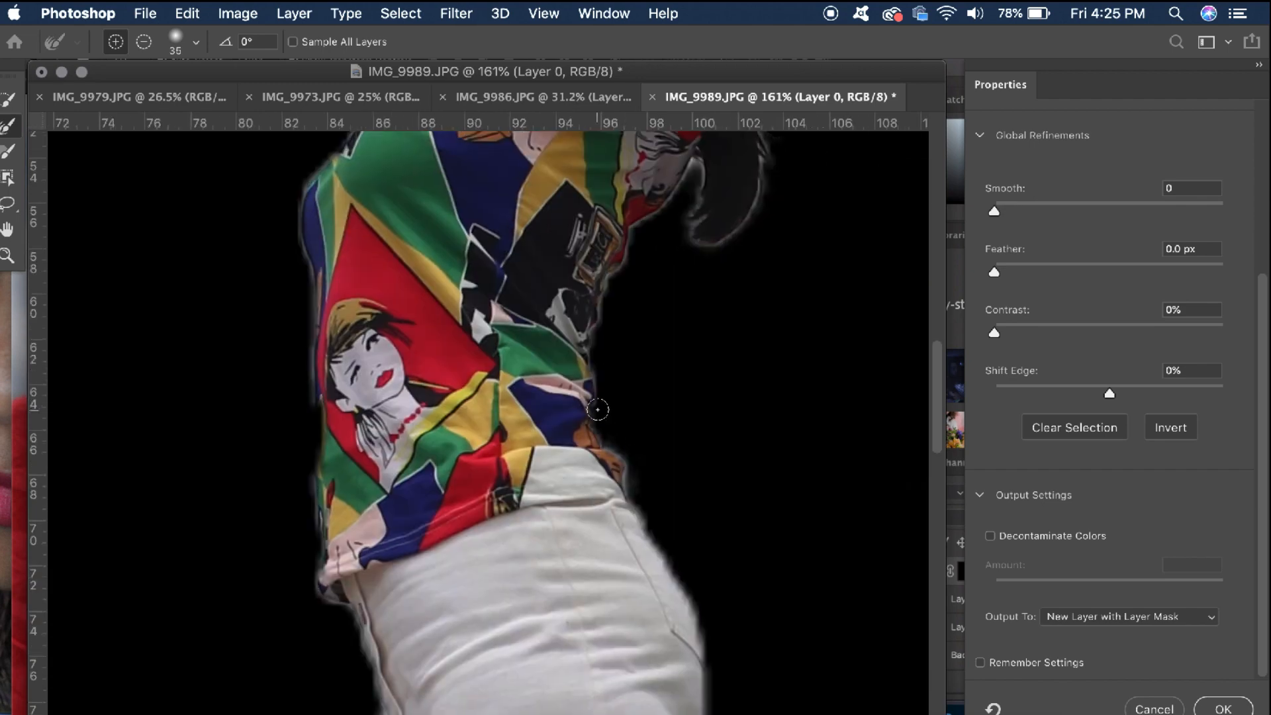
{"action": "scroll", "coordinate": [307, 413], "scroll_direction": "up", "scroll_amount": 2}
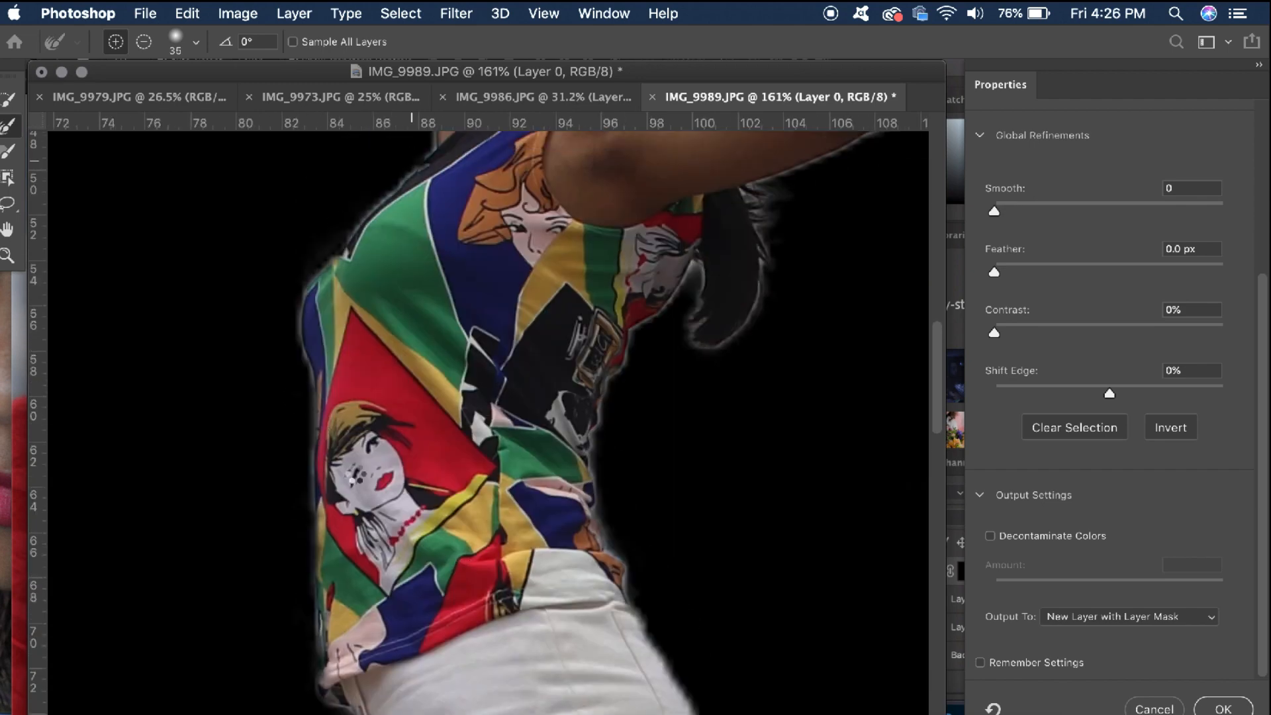
{"action": "scroll", "coordinate": [307, 414], "scroll_direction": "down", "scroll_amount": 10}
{"action": "scroll", "coordinate": [440, 258], "scroll_direction": "left", "scroll_amount": 1}
{"action": "scroll", "coordinate": [439, 258], "scroll_direction": "down", "scroll_amount": 4}
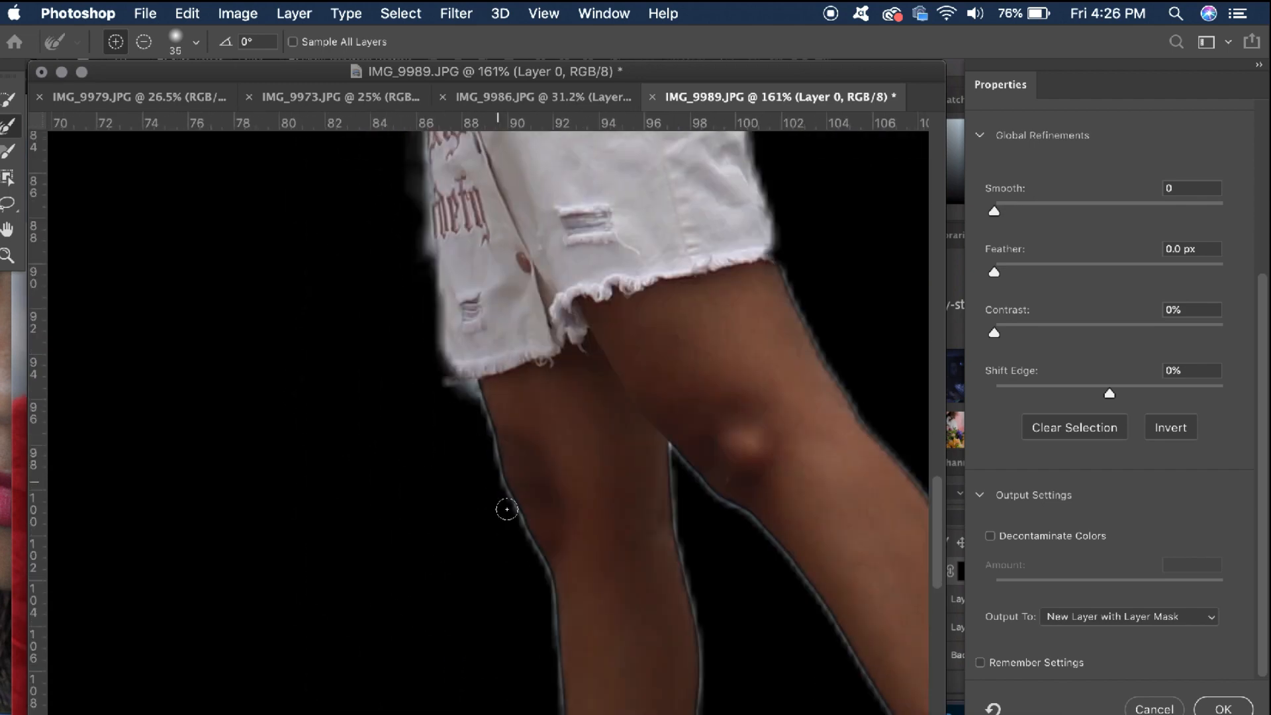
Refine the mask edges around both lower legs and red shoes, brushing away background remnants beside them
{"action": "scroll", "coordinate": [703, 530], "scroll_direction": "down", "scroll_amount": 5}
{"action": "scroll", "coordinate": [661, 556], "scroll_direction": "down", "scroll_amount": 4}
{"action": "scroll", "coordinate": [660, 556], "scroll_direction": "right", "scroll_amount": 1}
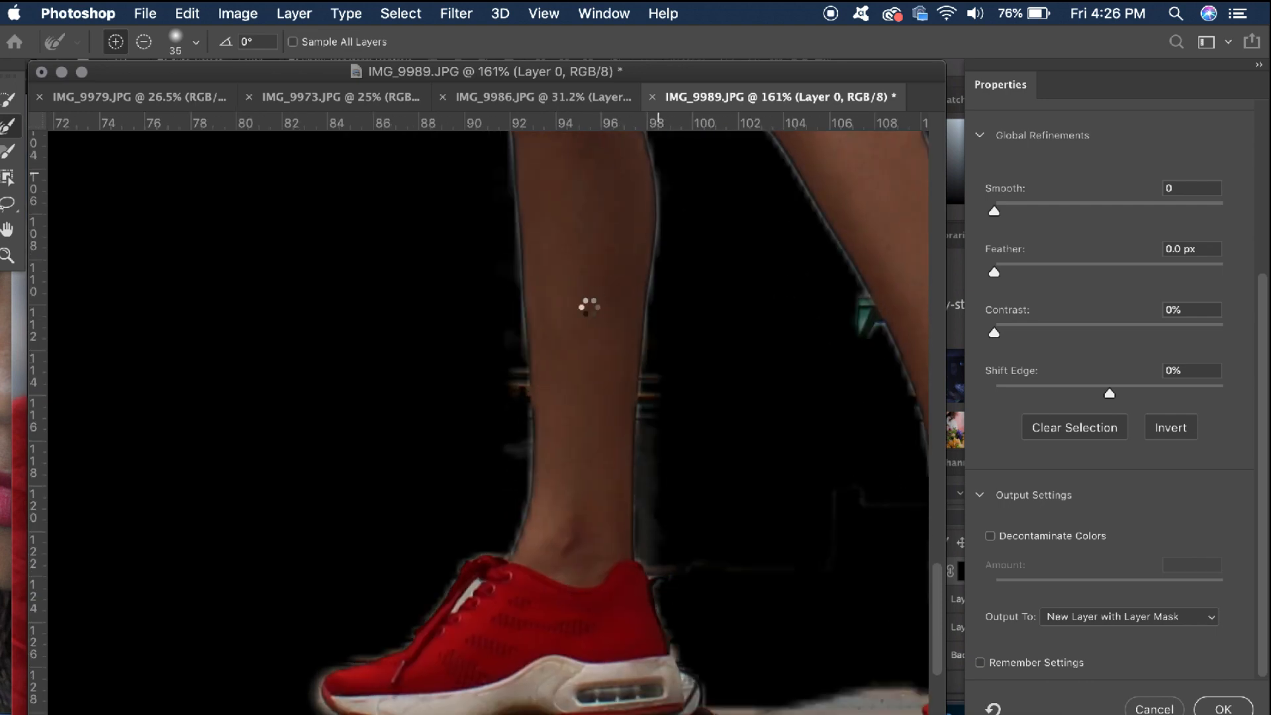
{"action": "scroll", "coordinate": [590, 307], "scroll_direction": "up", "scroll_amount": 6}
{"action": "scroll", "coordinate": [601, 570], "scroll_direction": "down", "scroll_amount": 6}
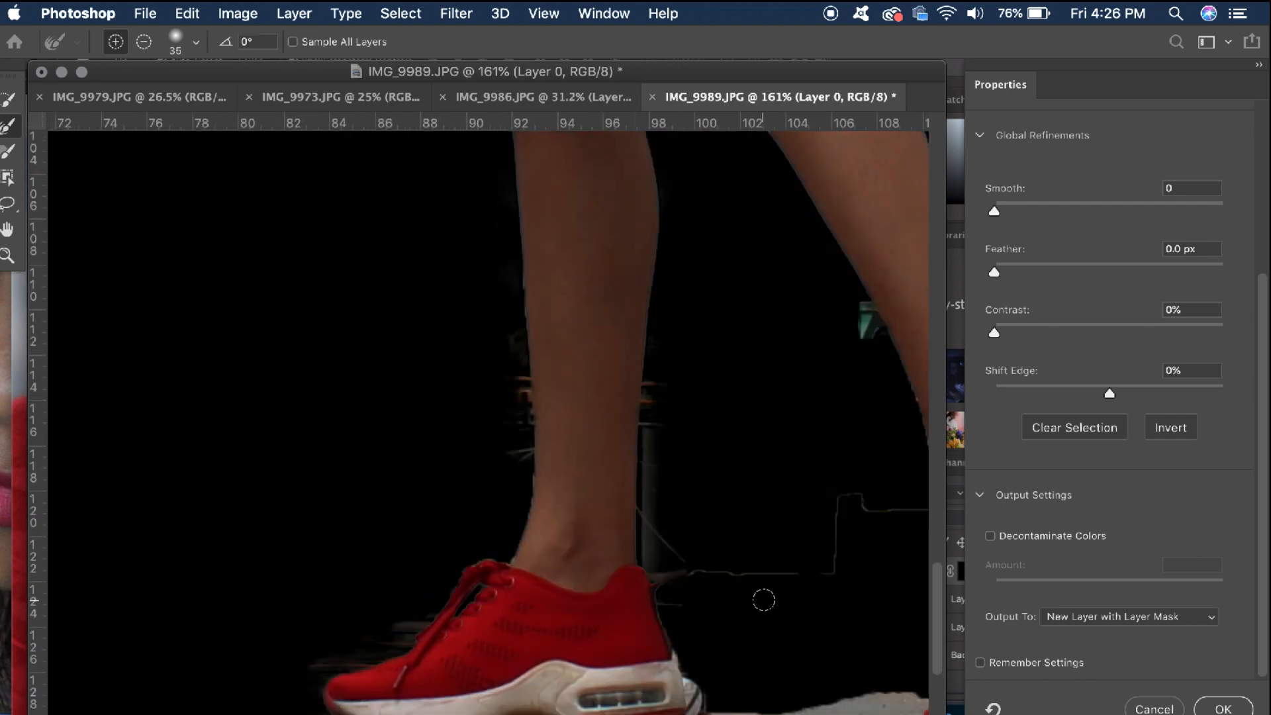
{"action": "scroll", "coordinate": [763, 600], "scroll_direction": "right", "scroll_amount": 6}
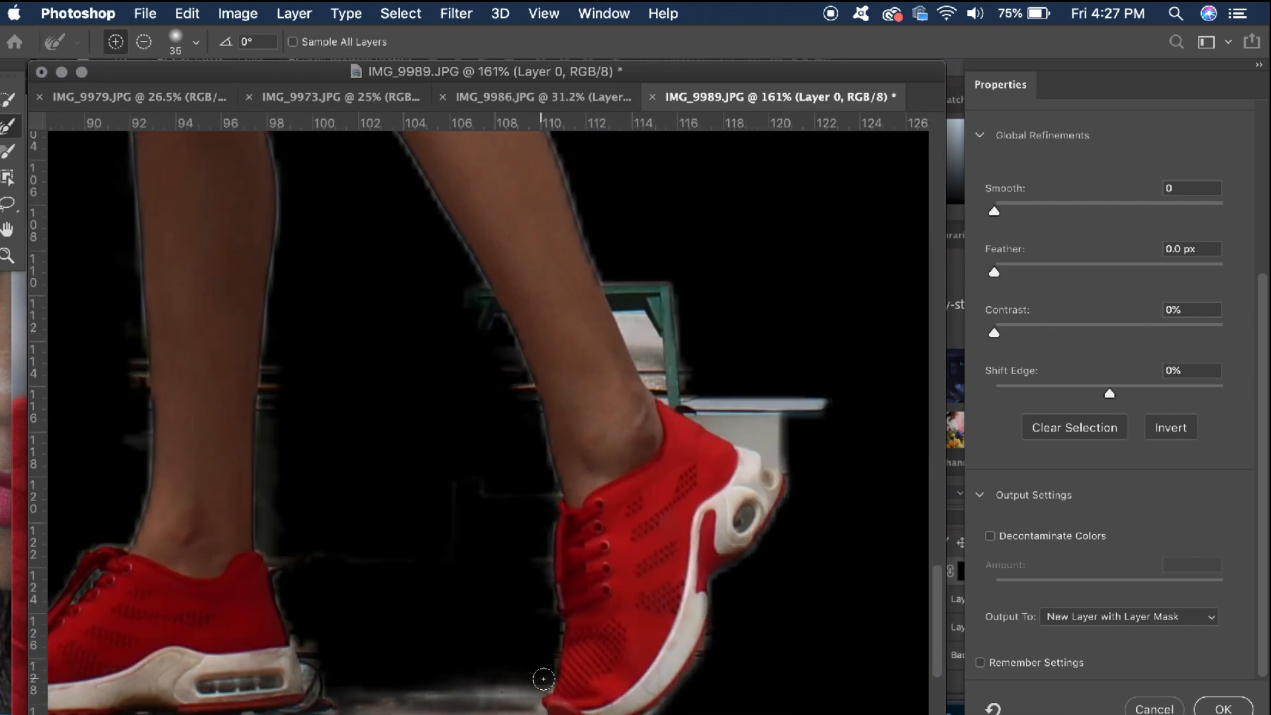
{"action": "scroll", "coordinate": [653, 523], "scroll_direction": "right", "scroll_amount": 2}
{"action": "scroll", "coordinate": [652, 522], "scroll_direction": "up", "scroll_amount": 1}
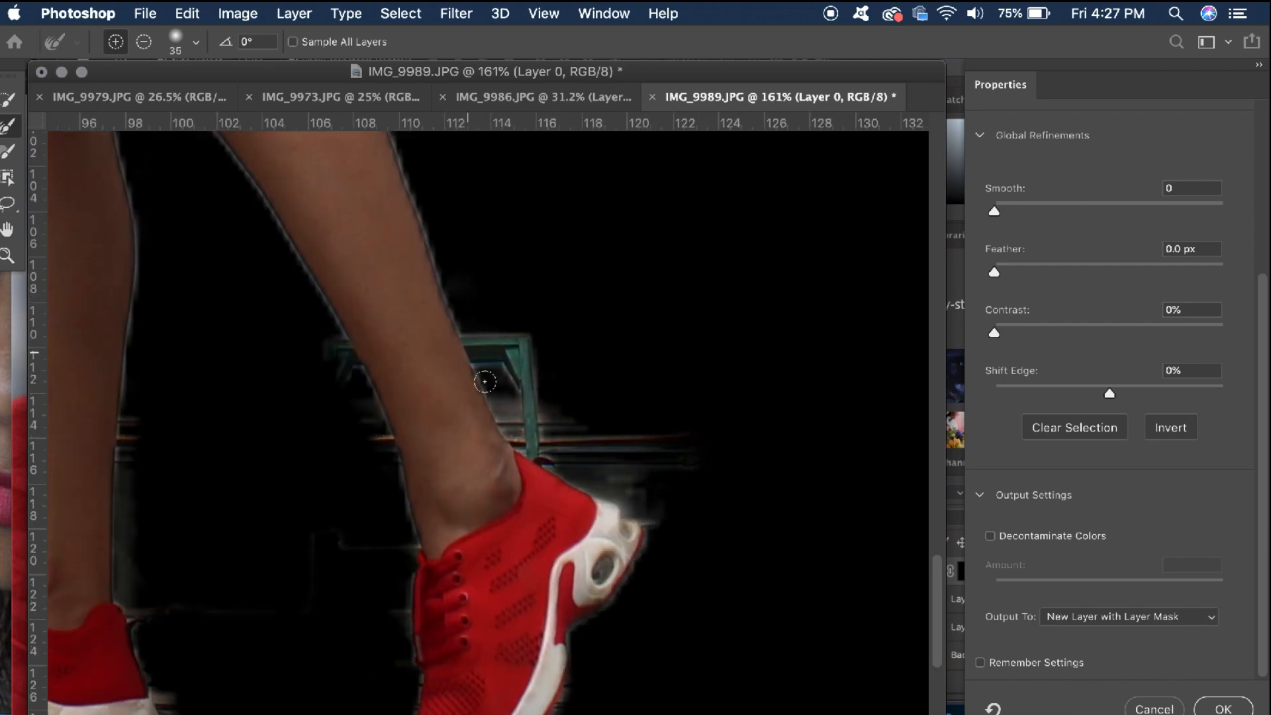
Refine the edge of the shorts and output the cut-out to a new layer with a layer mask
{"action": "scroll", "coordinate": [485, 381], "scroll_direction": "up", "scroll_amount": 10}
{"action": "scroll", "coordinate": [484, 381], "scroll_direction": "left", "scroll_amount": 3}
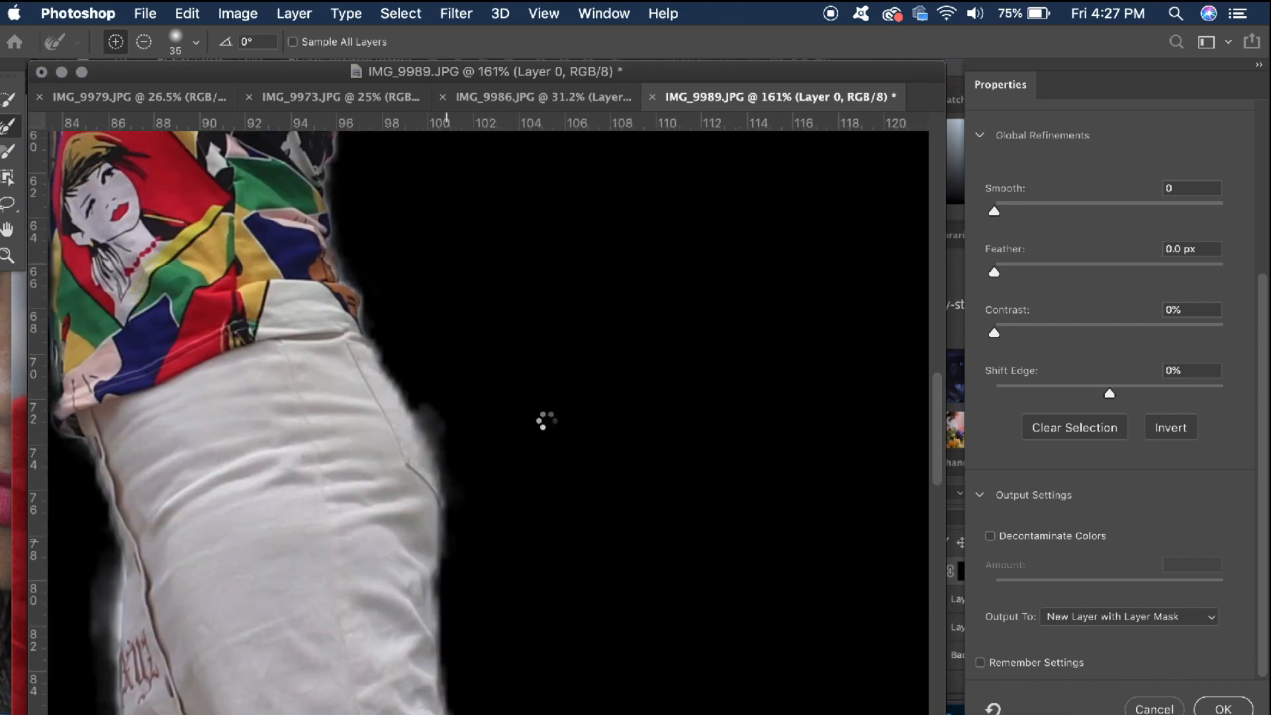
{"action": "left_click", "coordinate": [1222, 708]}
{"action": "scroll", "coordinate": [464, 397], "scroll_direction": "down", "scroll_amount": 5}
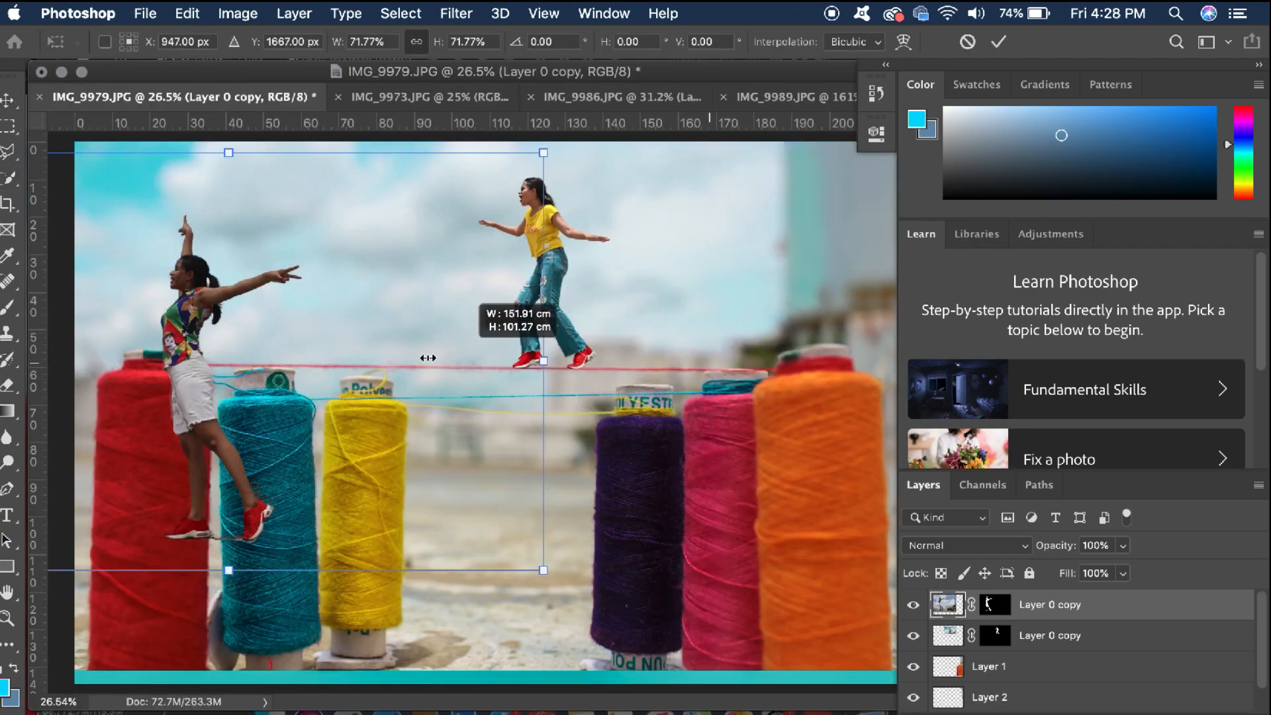
In IMG_9979.JPG, scale the cut-out woman to 45.42% and stand her on the red thread above the pink spool
{"action": "left_click_drag", "start_coordinate": [429, 358], "coordinate": [279, 358]}
{"action": "left_click_drag", "start_coordinate": [97, 412], "coordinate": [829, 297]}
{"action": "scroll", "coordinate": [828, 297], "scroll_direction": "up", "scroll_amount": 5}
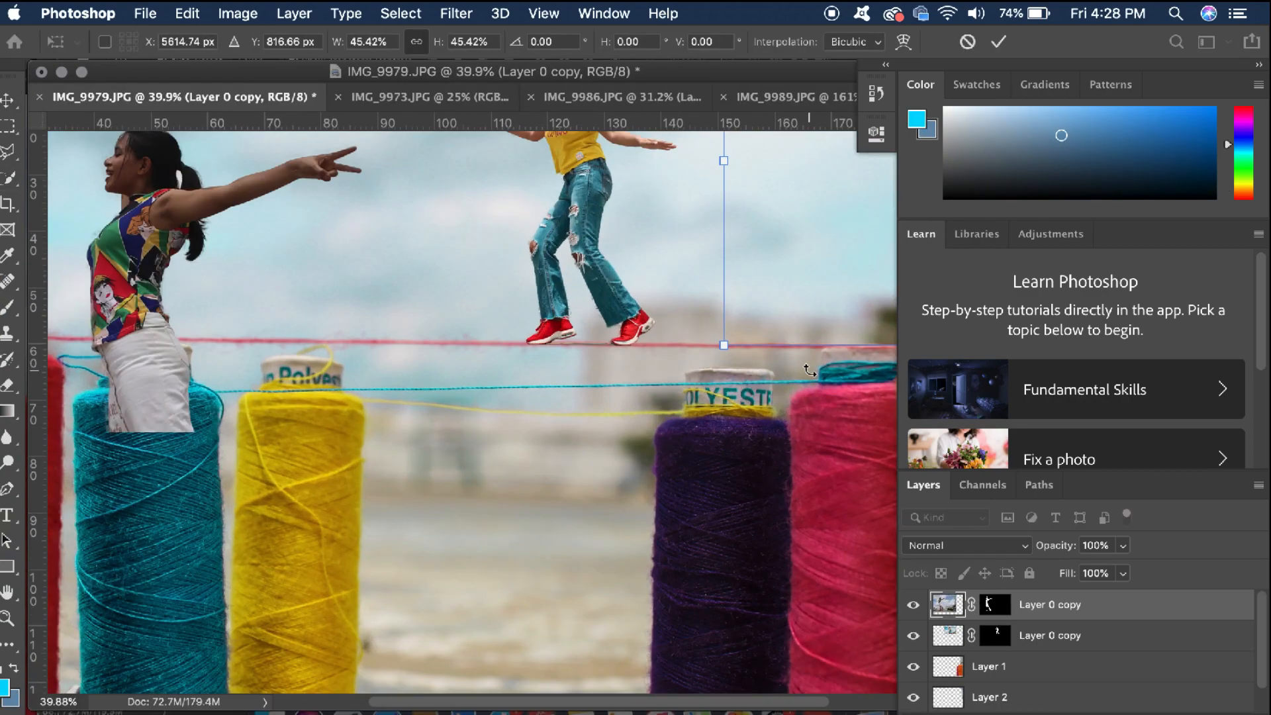
{"action": "scroll", "coordinate": [719, 486], "scroll_direction": "right", "scroll_amount": 6}
{"action": "scroll", "coordinate": [718, 486], "scroll_direction": "up", "scroll_amount": 5}
{"action": "left_click_drag", "start_coordinate": [717, 487], "coordinate": [729, 440]}
{"action": "scroll", "coordinate": [721, 489], "scroll_direction": "down", "scroll_amount": 3}
{"action": "scroll", "coordinate": [720, 487], "scroll_direction": "left", "scroll_amount": 1}
{"action": "left_click_drag", "start_coordinate": [855, 333], "coordinate": [625, 421]}
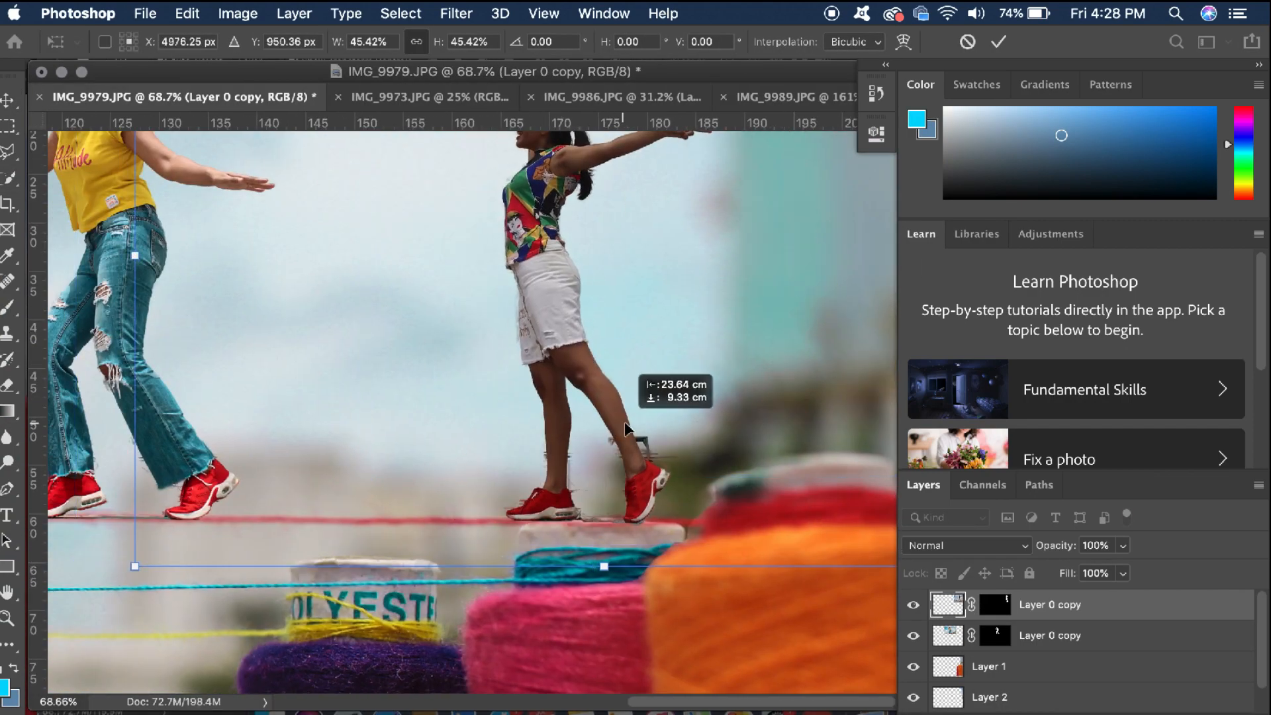
Enlarge the woman in the patterned top to 121.45% and reposition her feet on the thread at the pink spool
{"action": "scroll", "coordinate": [625, 423], "scroll_direction": "up", "scroll_amount": 3}
{"action": "scroll", "coordinate": [444, 539], "scroll_direction": "right", "scroll_amount": 5}
{"action": "scroll", "coordinate": [444, 544], "scroll_direction": "down", "scroll_amount": 3}
{"action": "left_click_drag", "start_coordinate": [444, 544], "coordinate": [311, 381]}
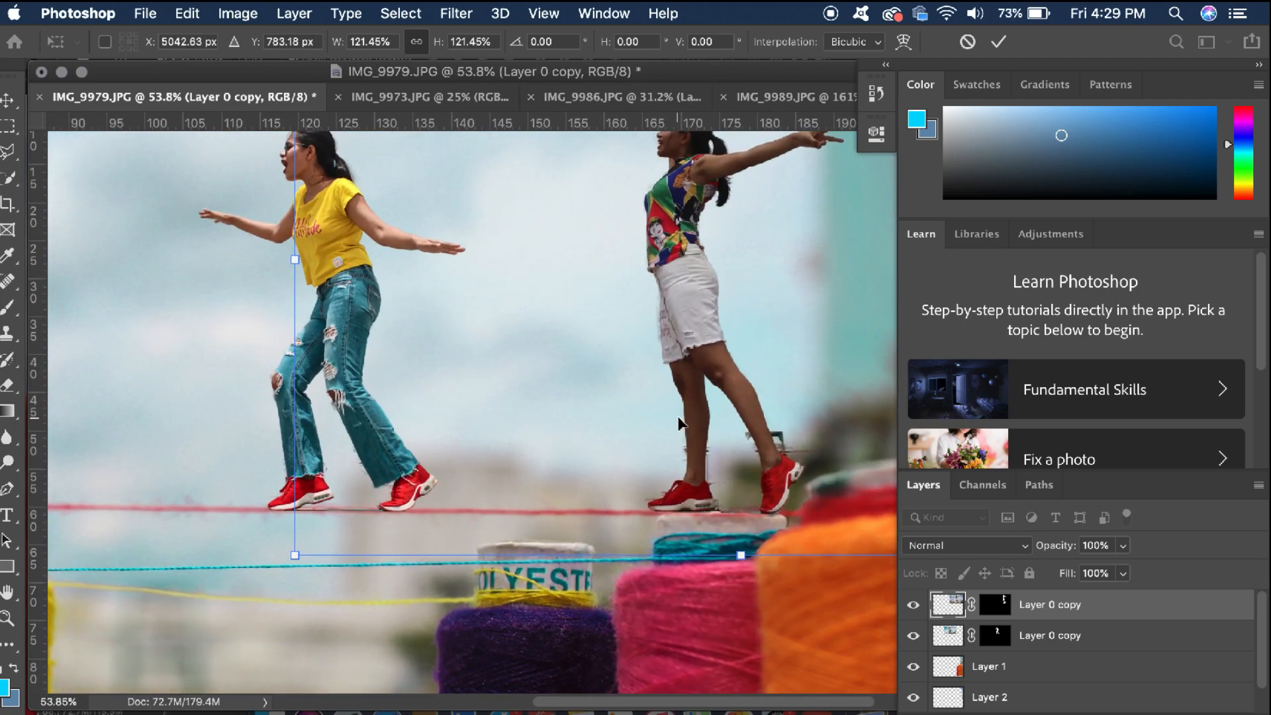
{"action": "scroll", "coordinate": [630, 435], "scroll_direction": "right", "scroll_amount": 3}
In the Camera Raw filter, set Exposure +0.20, Contrast -2, Highlights -30, Shadows +25, Whites +6 and Texture +8, and raise Vibrance
{"action": "left_click", "coordinate": [456, 14]}
{"action": "left_click", "coordinate": [490, 132]}
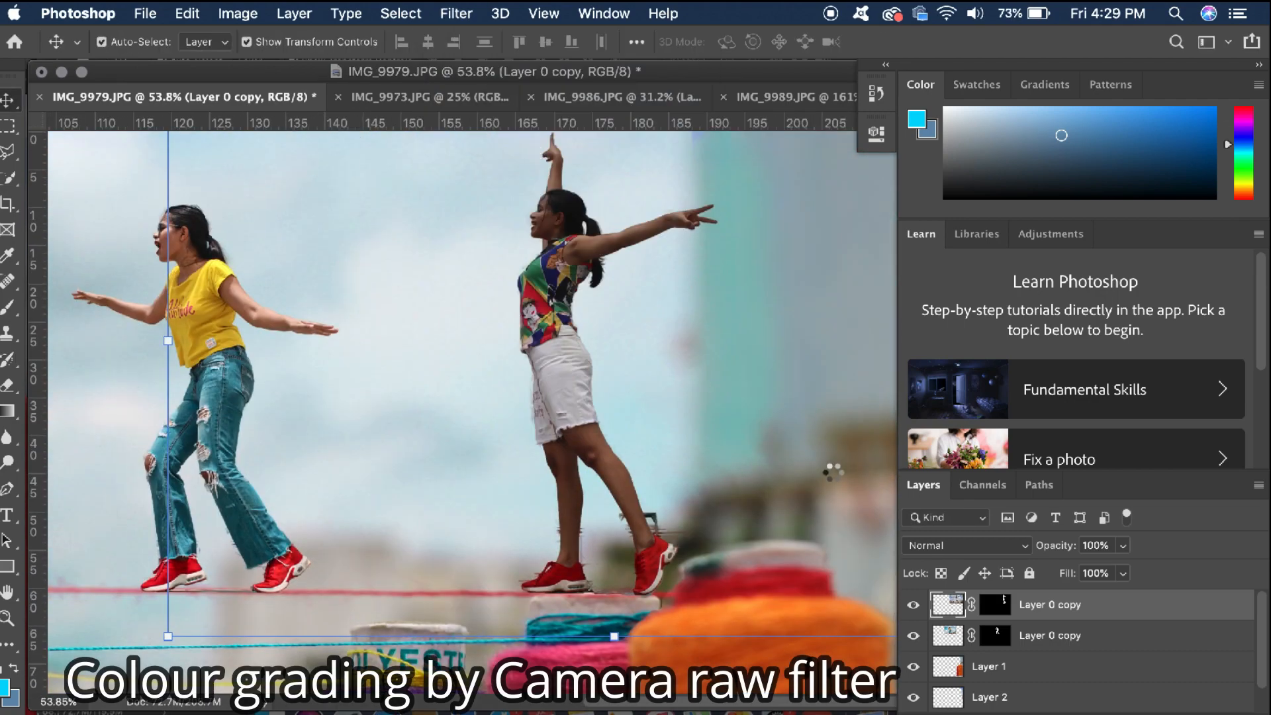
{"action": "left_click", "coordinate": [1090, 486]}
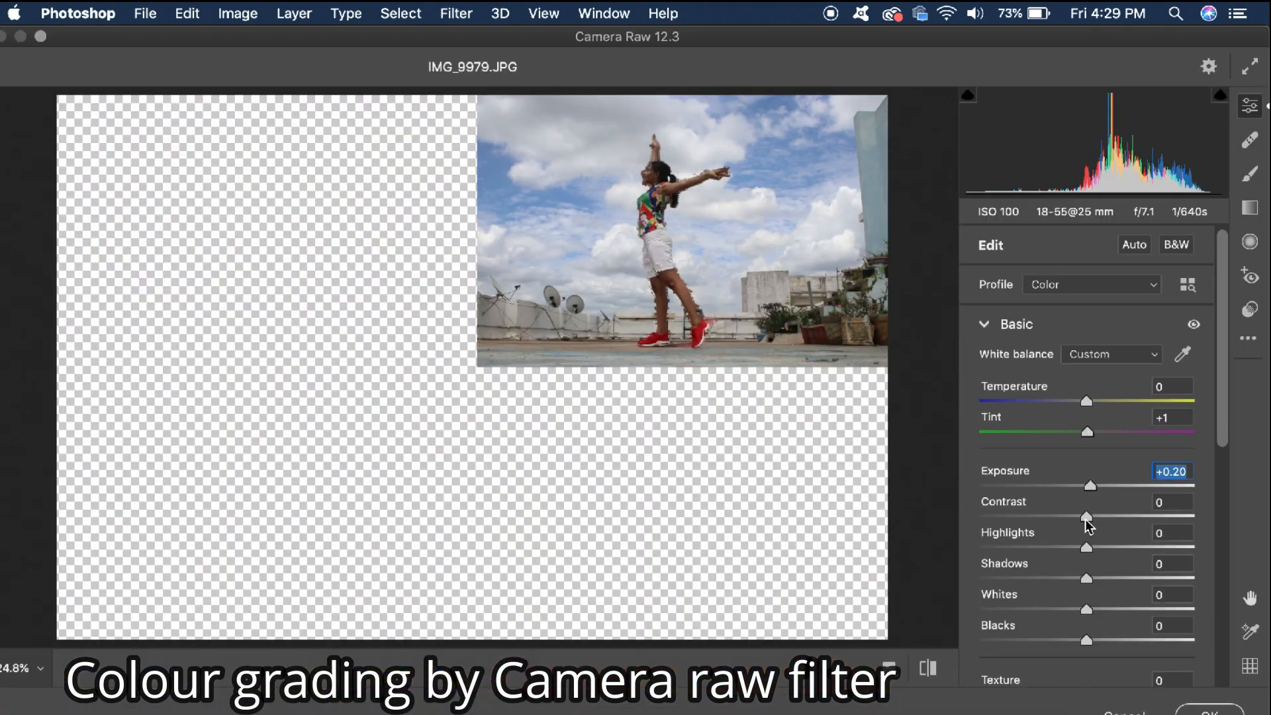
{"action": "scroll", "coordinate": [1086, 529], "scroll_direction": "down", "scroll_amount": 2}
{"action": "left_click_drag", "start_coordinate": [1087, 548], "coordinate": [1114, 516]}
{"action": "left_click_drag", "start_coordinate": [1087, 547], "coordinate": [1096, 517]}
{"action": "scroll", "coordinate": [1098, 550], "scroll_direction": "down", "scroll_amount": 4}
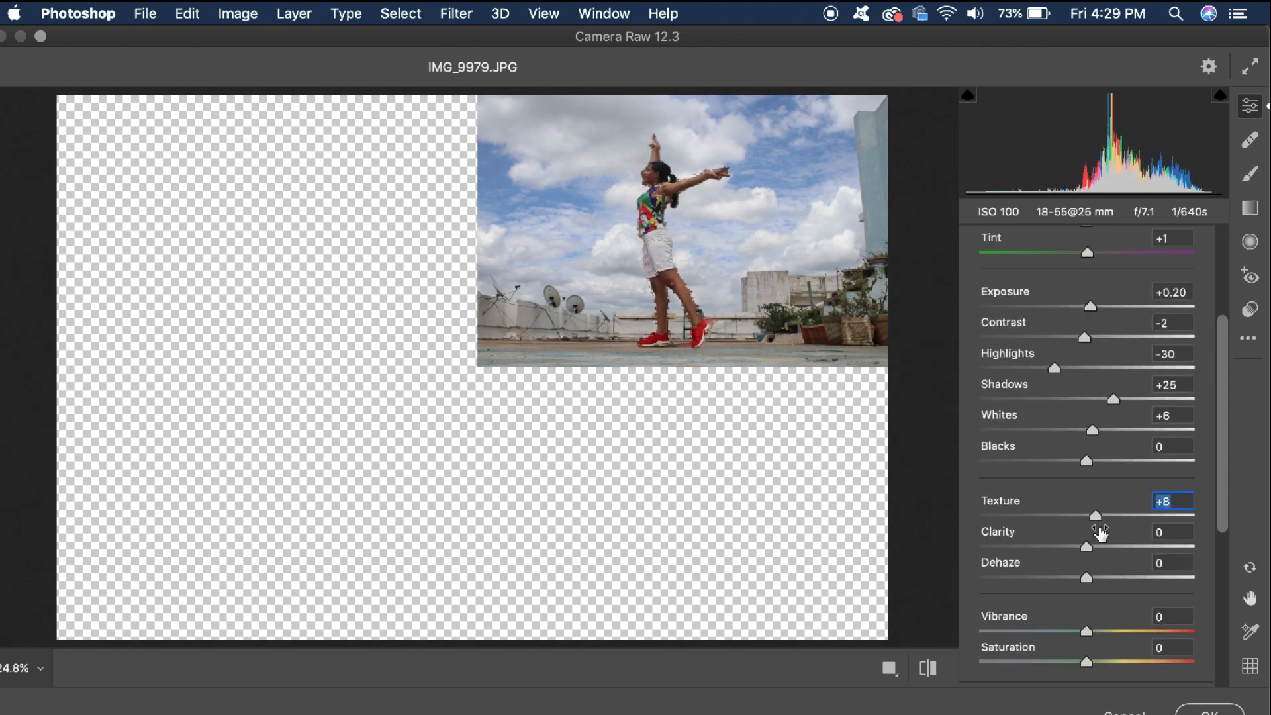
{"action": "left_click", "coordinate": [1110, 634]}
Set the Color Mixer hues to Reds -14, Oranges -4, Yellows -10, Aquas -36 and Blues -22, and apply the Camera Raw adjustments
{"action": "scroll", "coordinate": [1060, 616], "scroll_direction": "down", "scroll_amount": 5}
{"action": "left_click", "coordinate": [1033, 502]}
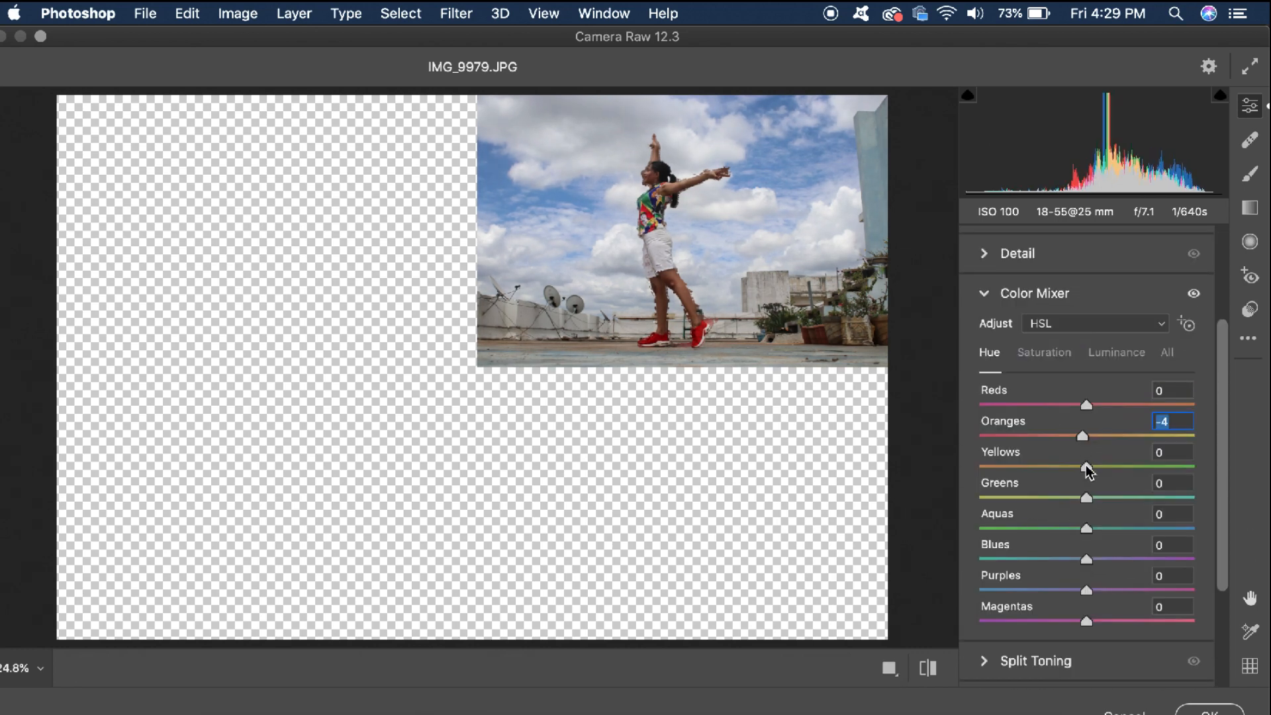
{"action": "mouse_move", "coordinate": [1086, 559]}
{"action": "left_mouse_down"}
{"action": "mouse_move", "coordinate": [979, 560]}
{"action": "mouse_move", "coordinate": [1063, 559]}
{"action": "left_mouse_up"}
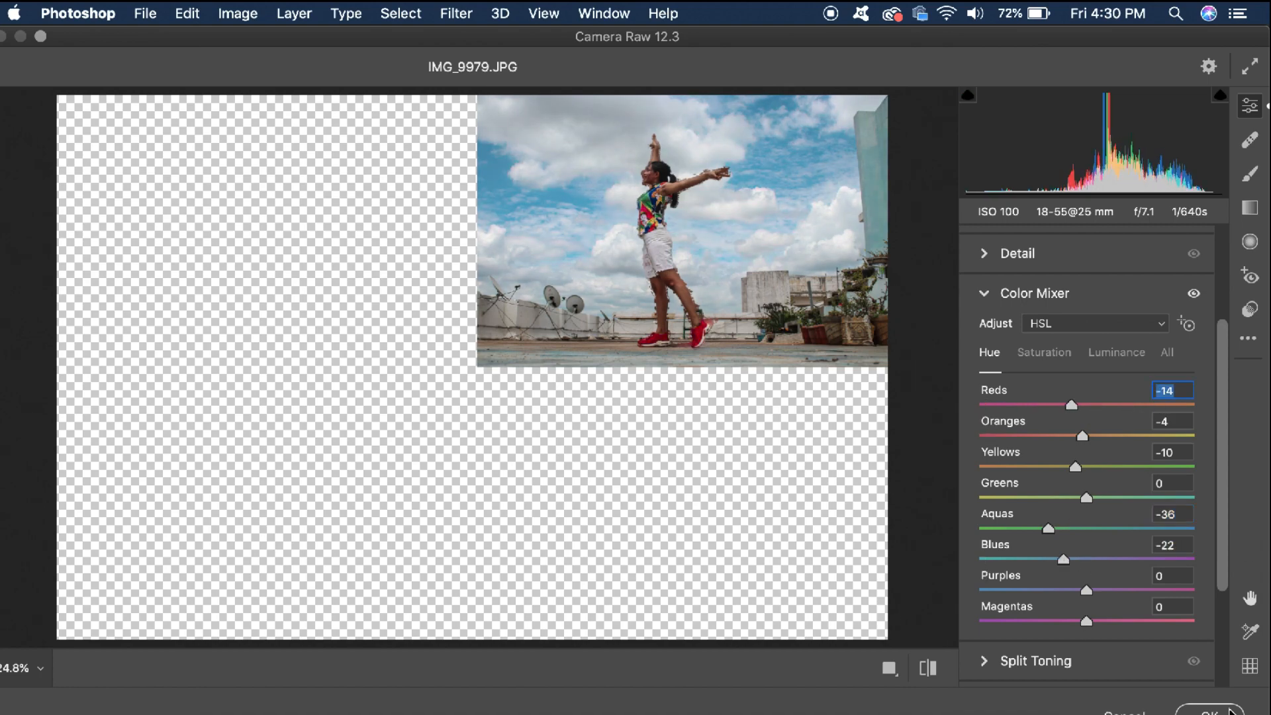
{"action": "left_click", "coordinate": [1228, 712]}
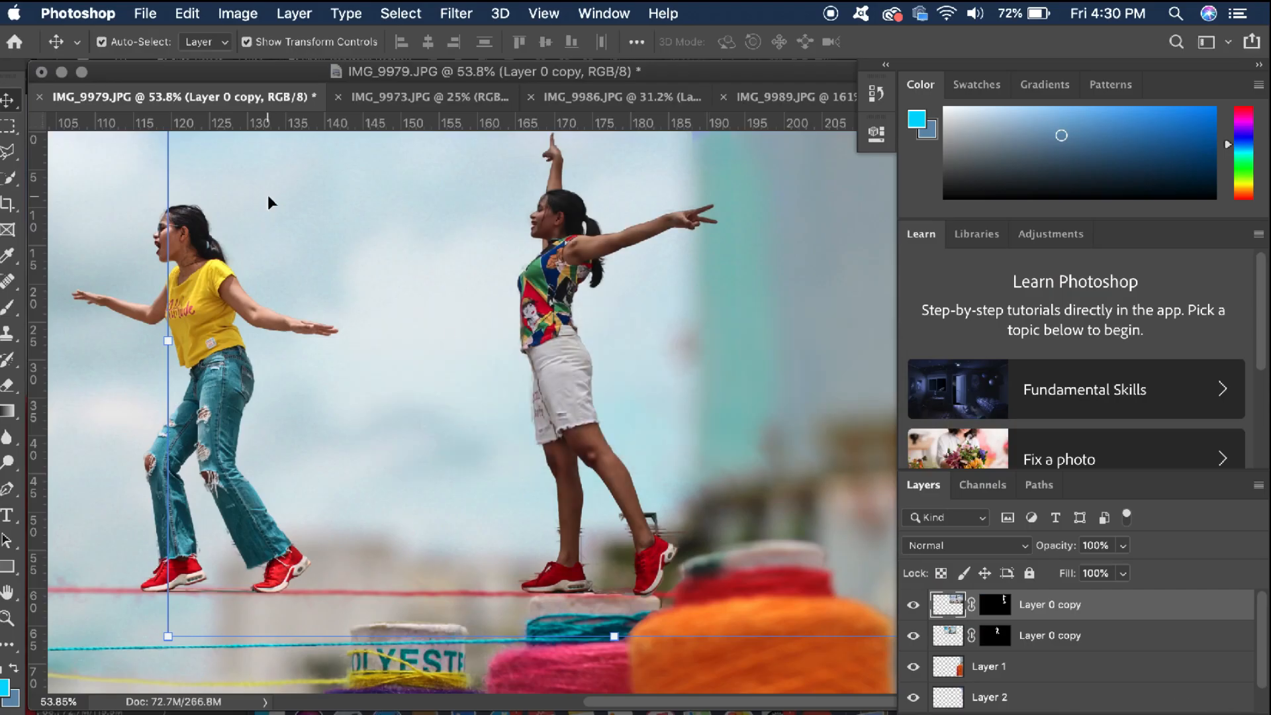
{"action": "scroll", "coordinate": [463, 410], "scroll_direction": "down", "scroll_amount": 2}
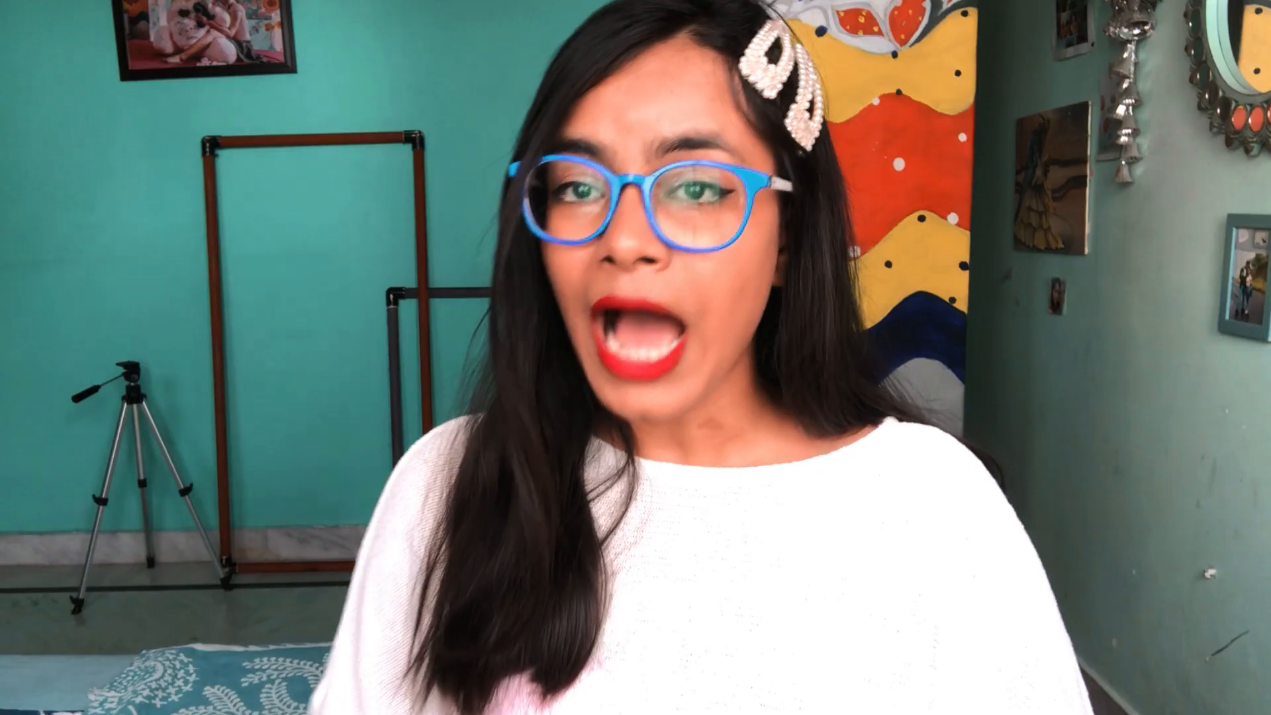